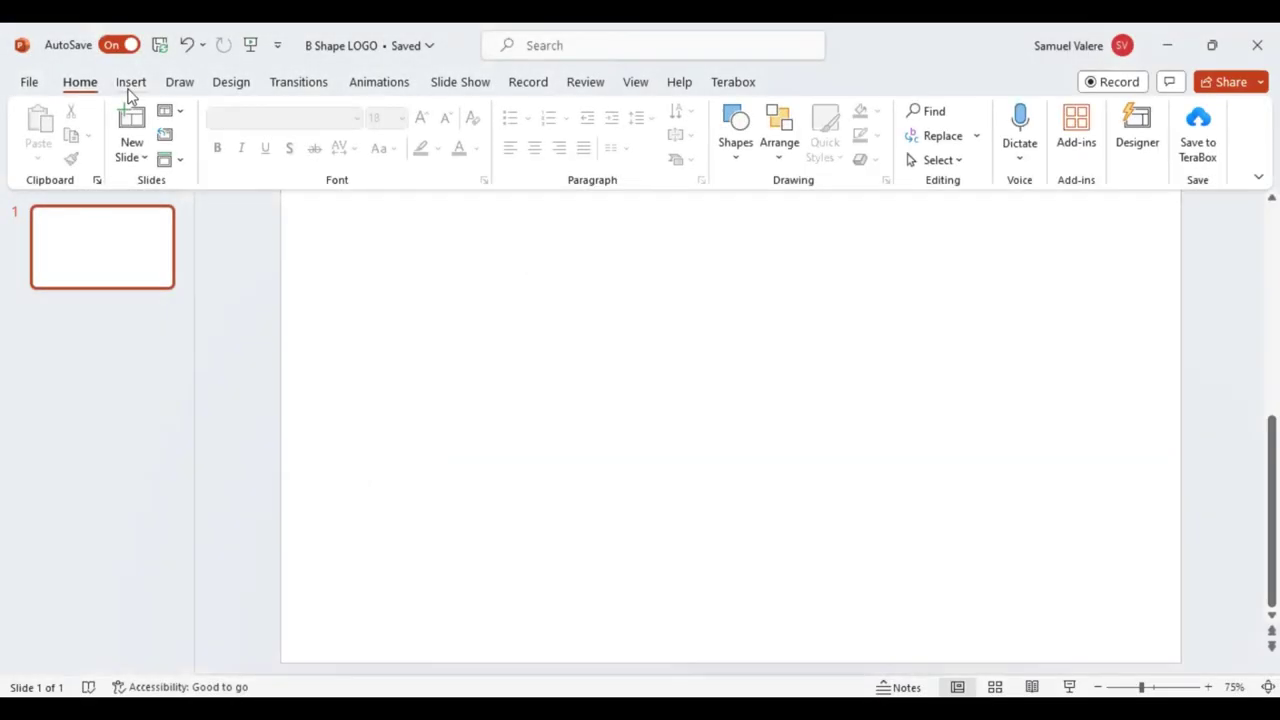
Open the Insert tab's Shapes gallery above the blank slide.
{"action": "left_click", "coordinate": [131, 84]}
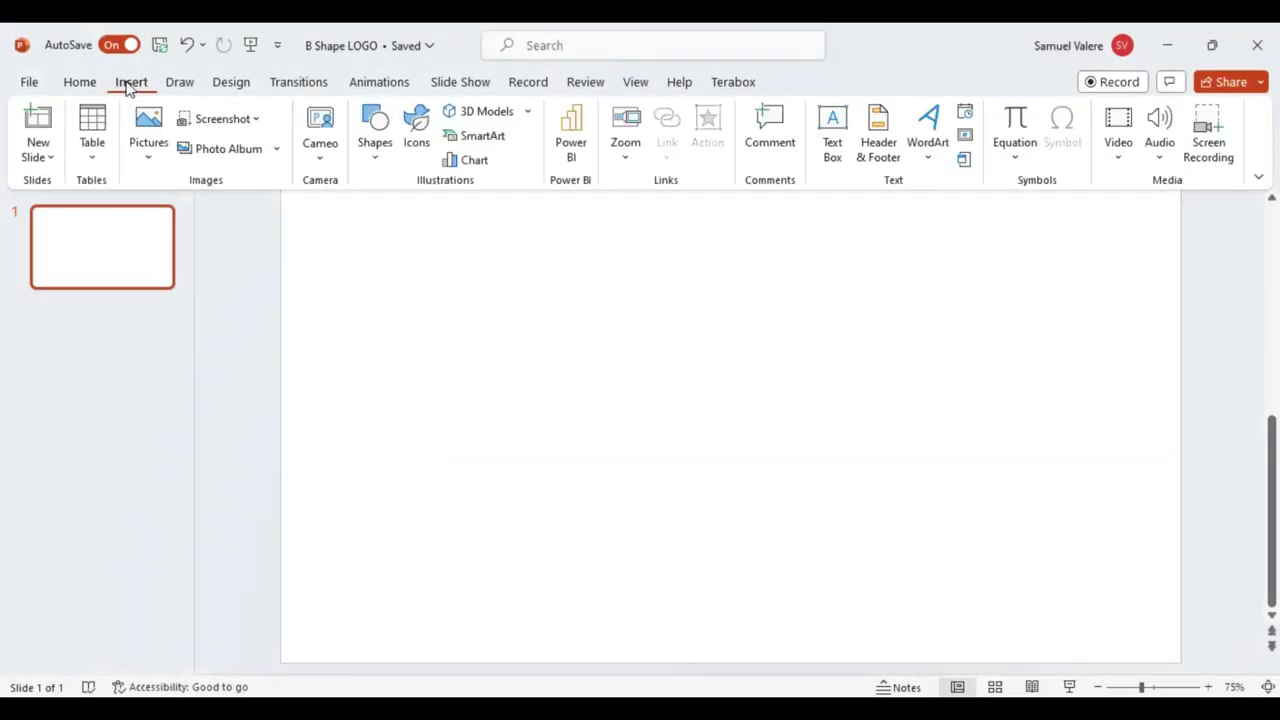
{"action": "left_click", "coordinate": [375, 163]}
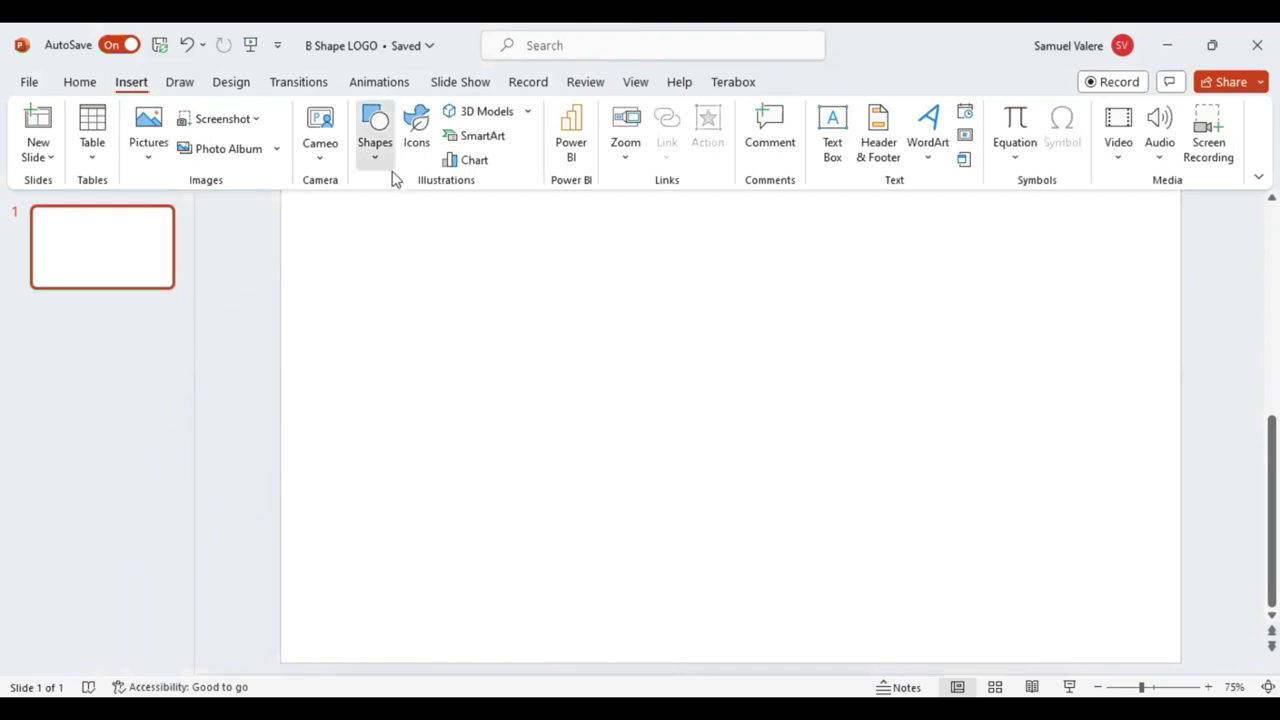
Draw a 2.36" by 5.31" rounded rectangle, round its ends into a pill, and centre it.
{"action": "left_click", "coordinate": [460, 213]}
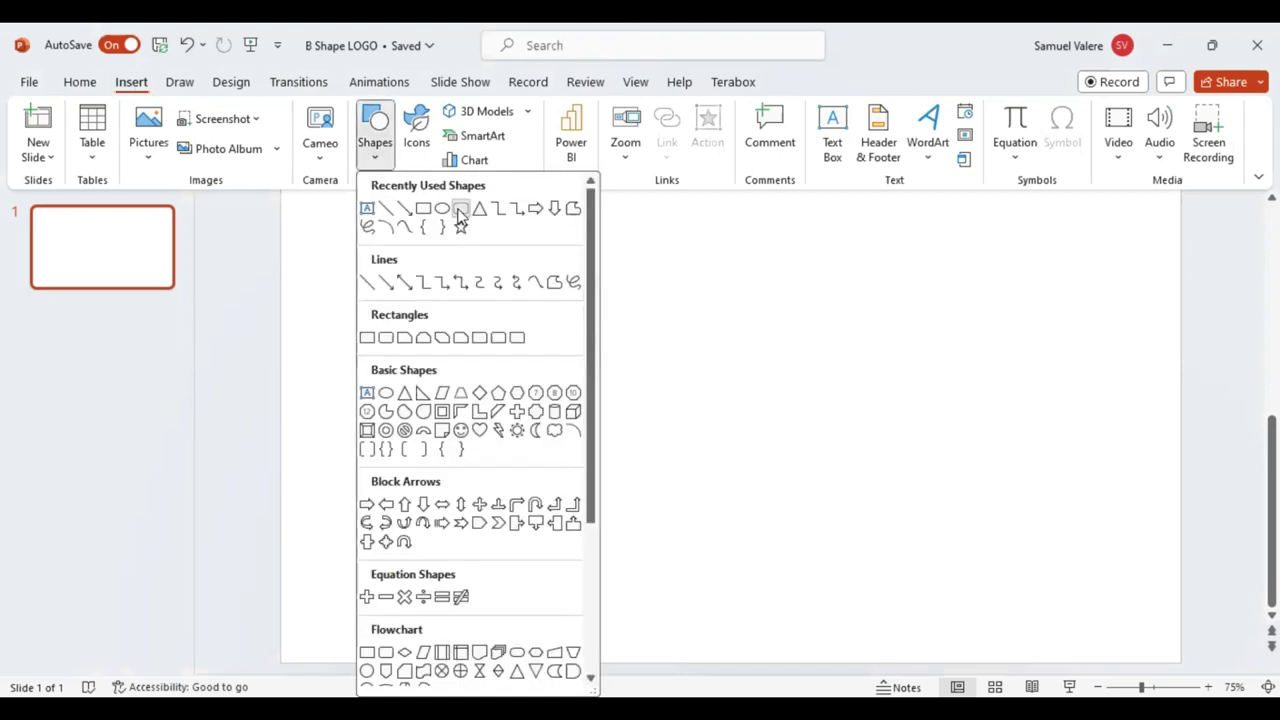
{"action": "left_click_drag", "start_coordinate": [546, 323], "coordinate": [862, 438]}
{"action": "left_click_drag", "start_coordinate": [900, 478], "coordinate": [902, 479]}
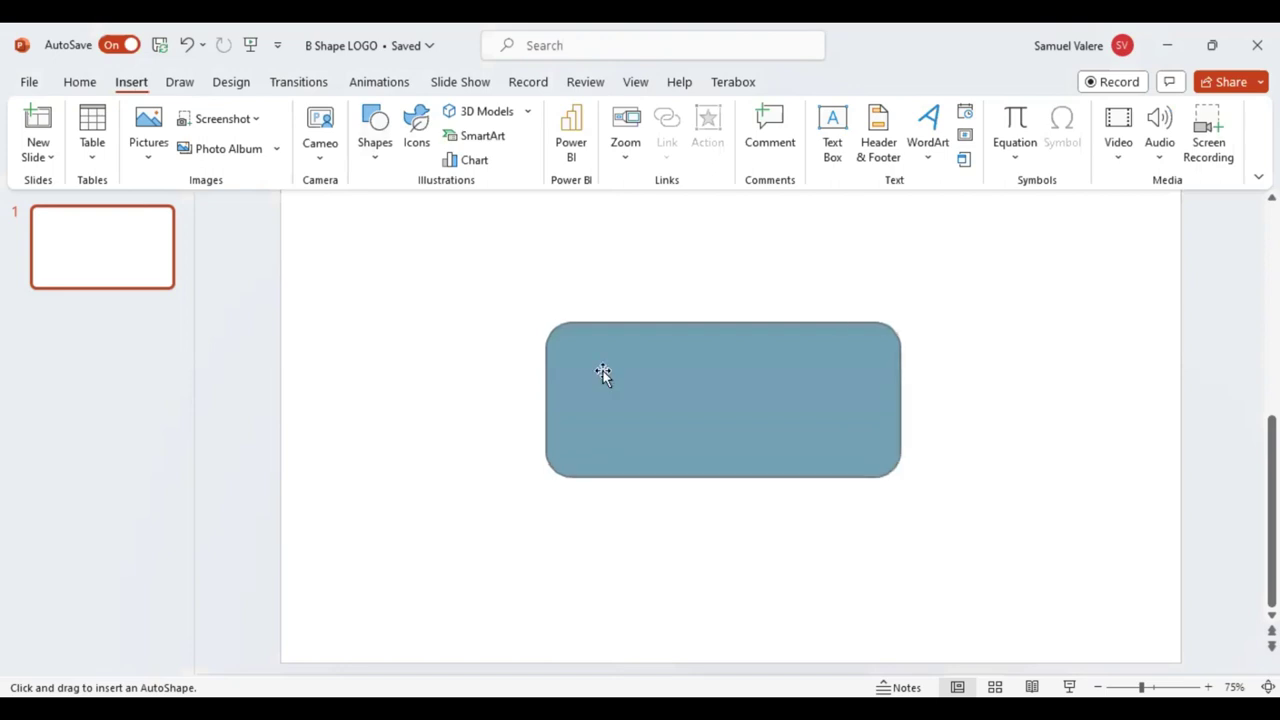
{"action": "left_click_drag", "start_coordinate": [574, 324], "coordinate": [728, 371]}
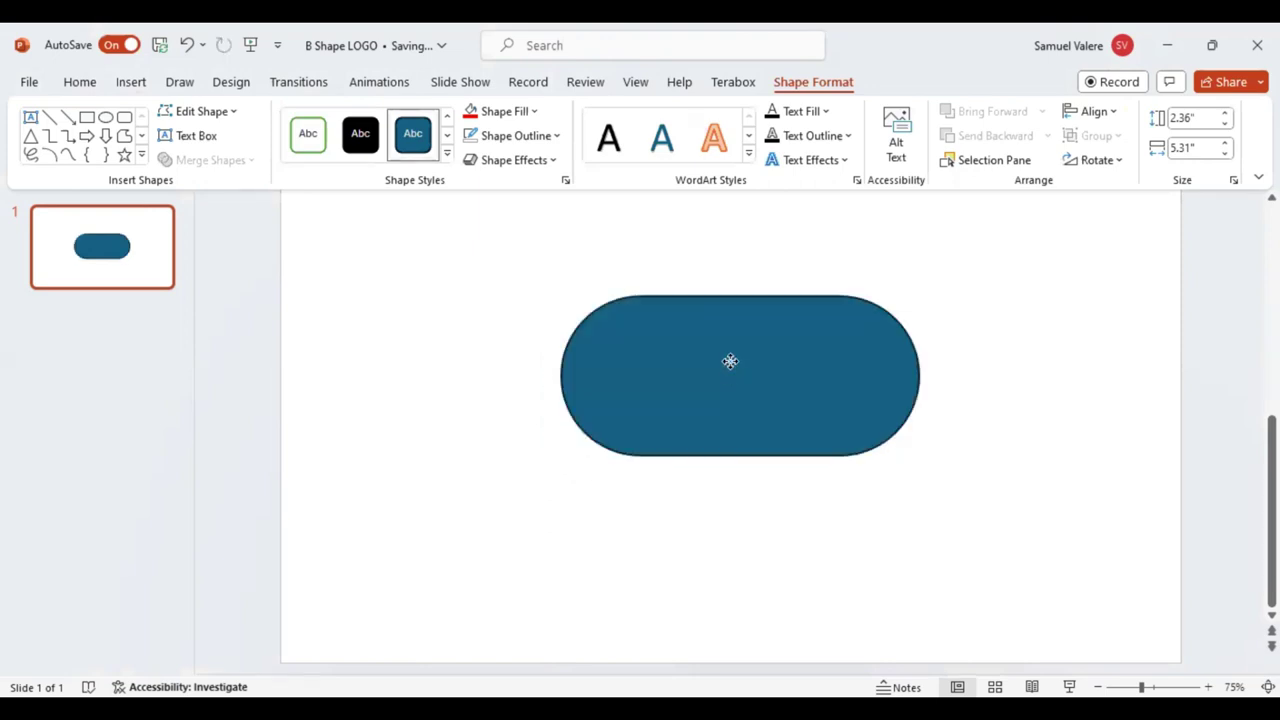
{"action": "left_click_drag", "start_coordinate": [717, 351], "coordinate": [722, 321]}
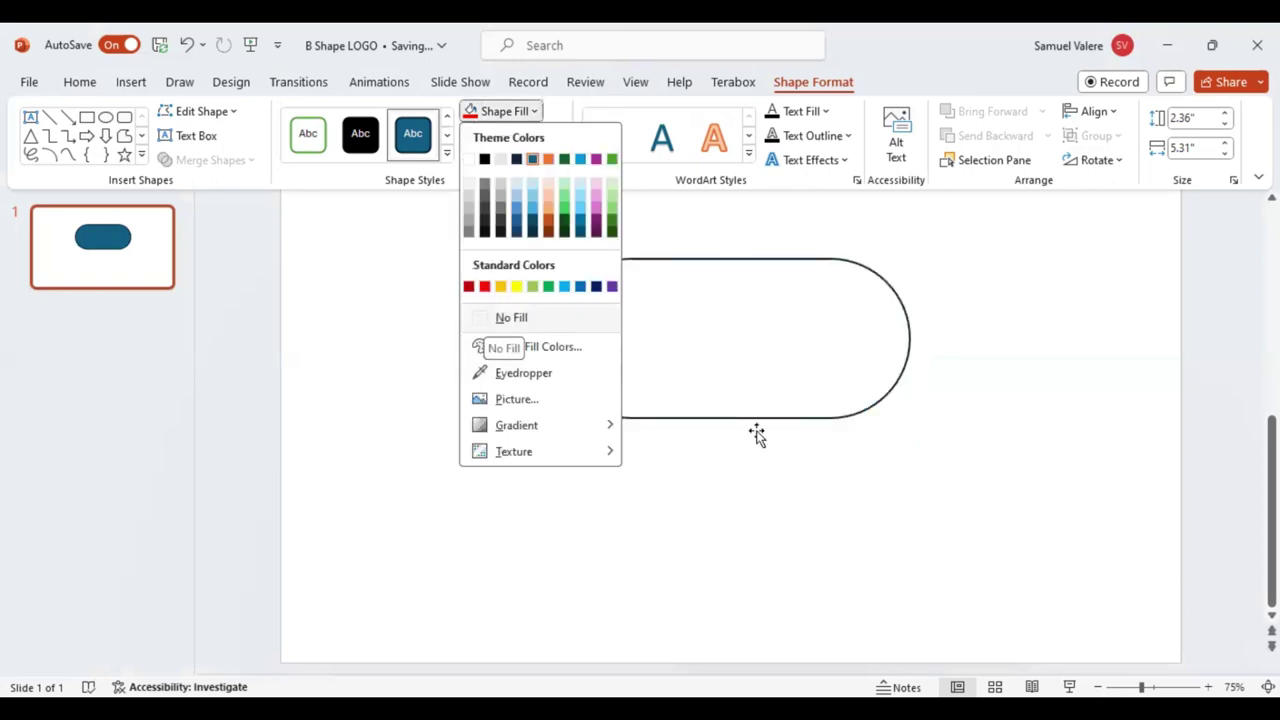
Copy the pill directly below the first, then duplicate it and move the third copy over the lower pill.
{"action": "left_click_drag", "start_coordinate": [760, 428], "coordinate": [749, 569]}
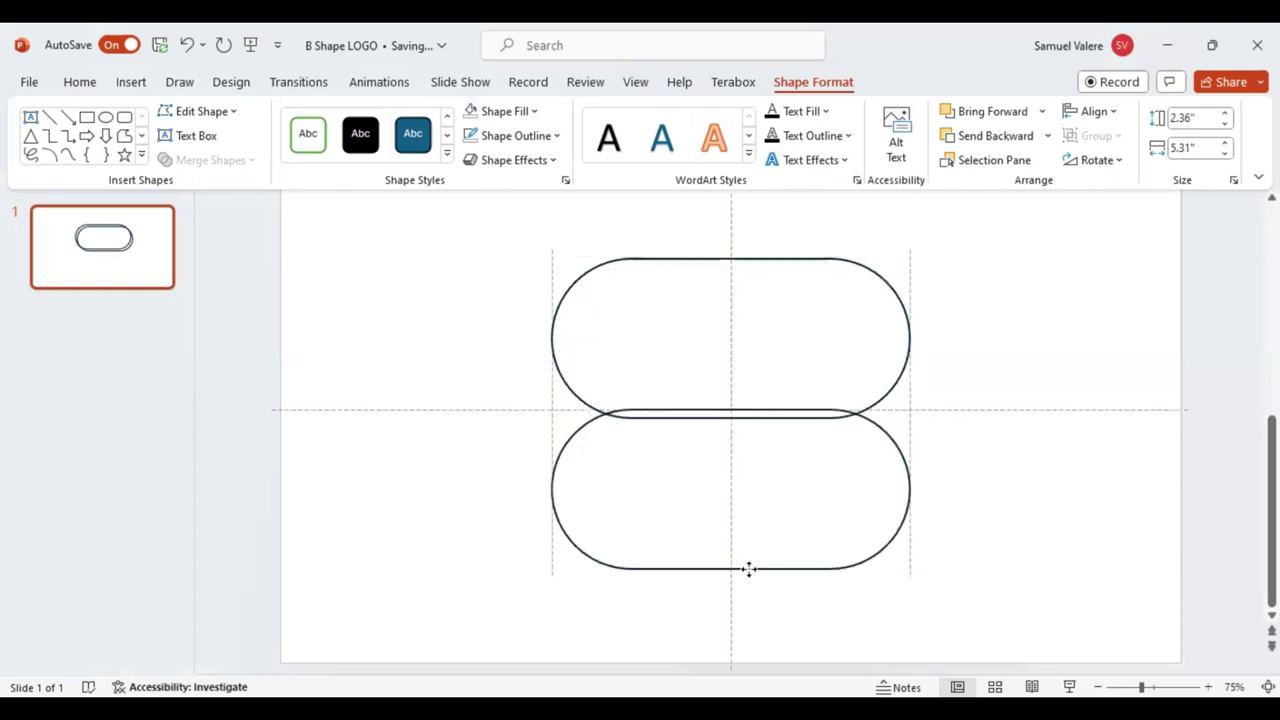
{"action": "left_click_drag", "start_coordinate": [749, 569], "coordinate": [750, 568]}
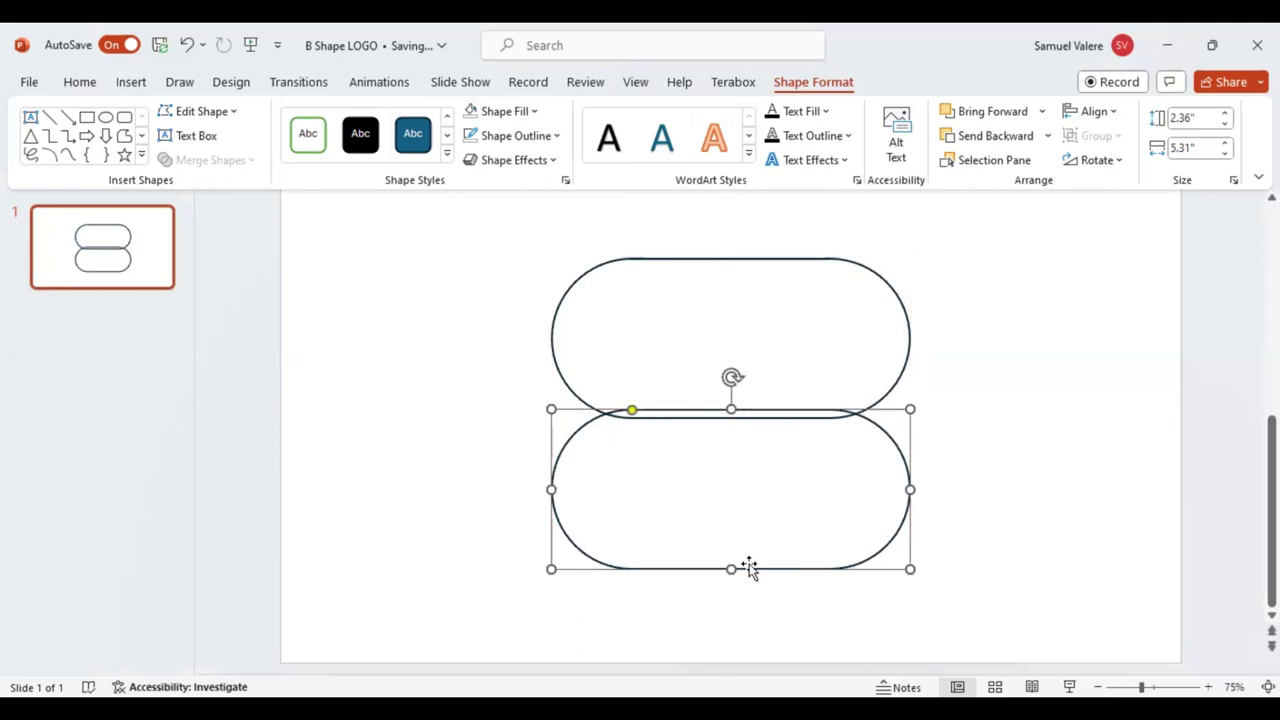
{"action": "key", "text": "ctrl+d"}
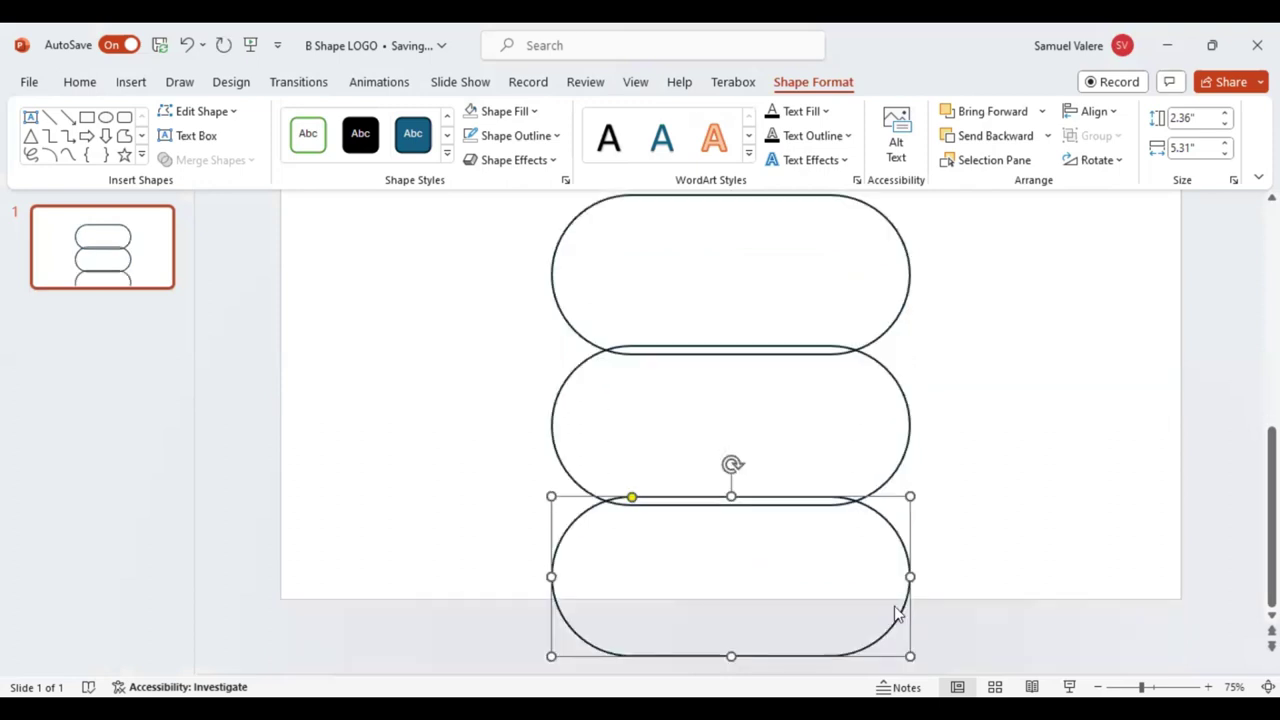
{"action": "mouse_move", "coordinate": [895, 615]}
{"action": "left_mouse_down"}
{"action": "mouse_move", "coordinate": [700, 383]}
{"action": "mouse_move", "coordinate": [729, 343]}
{"action": "mouse_move", "coordinate": [734, 473]}
{"action": "left_mouse_up"}
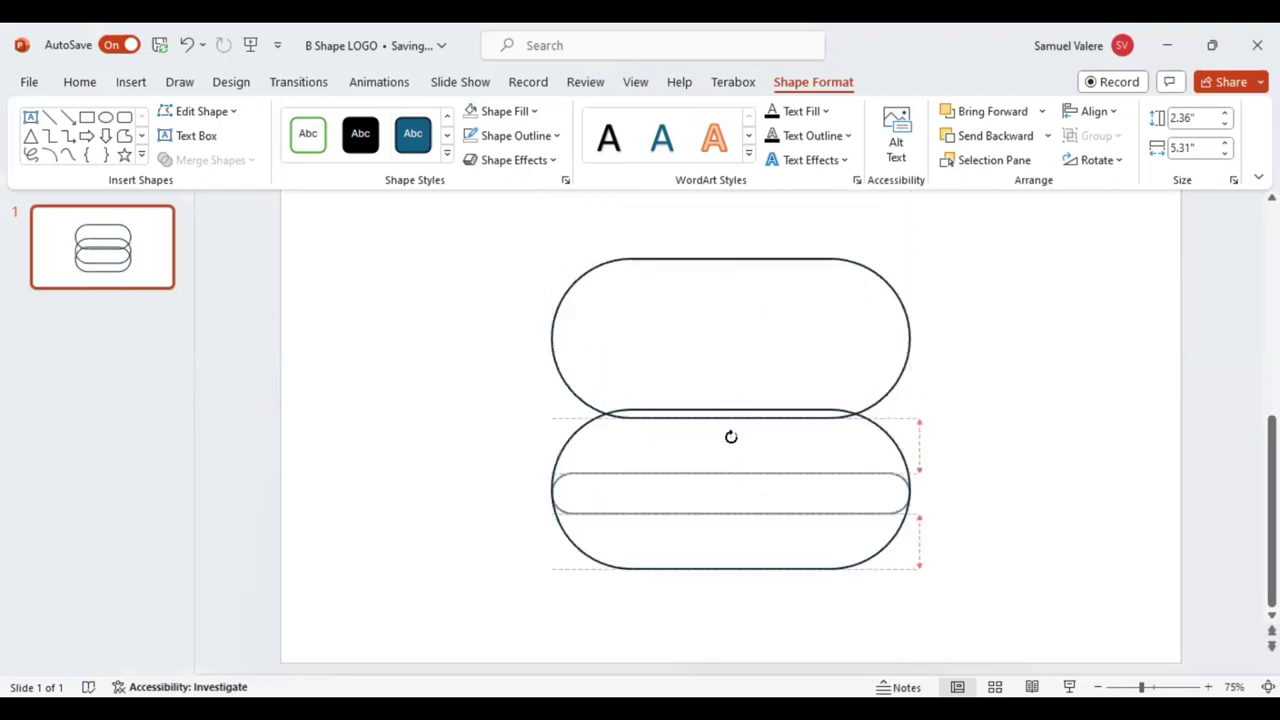
Tilt the thin bar to a diagonal angle and make a copy of it.
{"action": "mouse_move", "coordinate": [731, 437]}
{"action": "left_mouse_down"}
{"action": "mouse_move", "coordinate": [720, 478]}
{"action": "mouse_move", "coordinate": [737, 468]}
{"action": "mouse_move", "coordinate": [571, 375]}
{"action": "left_mouse_up"}
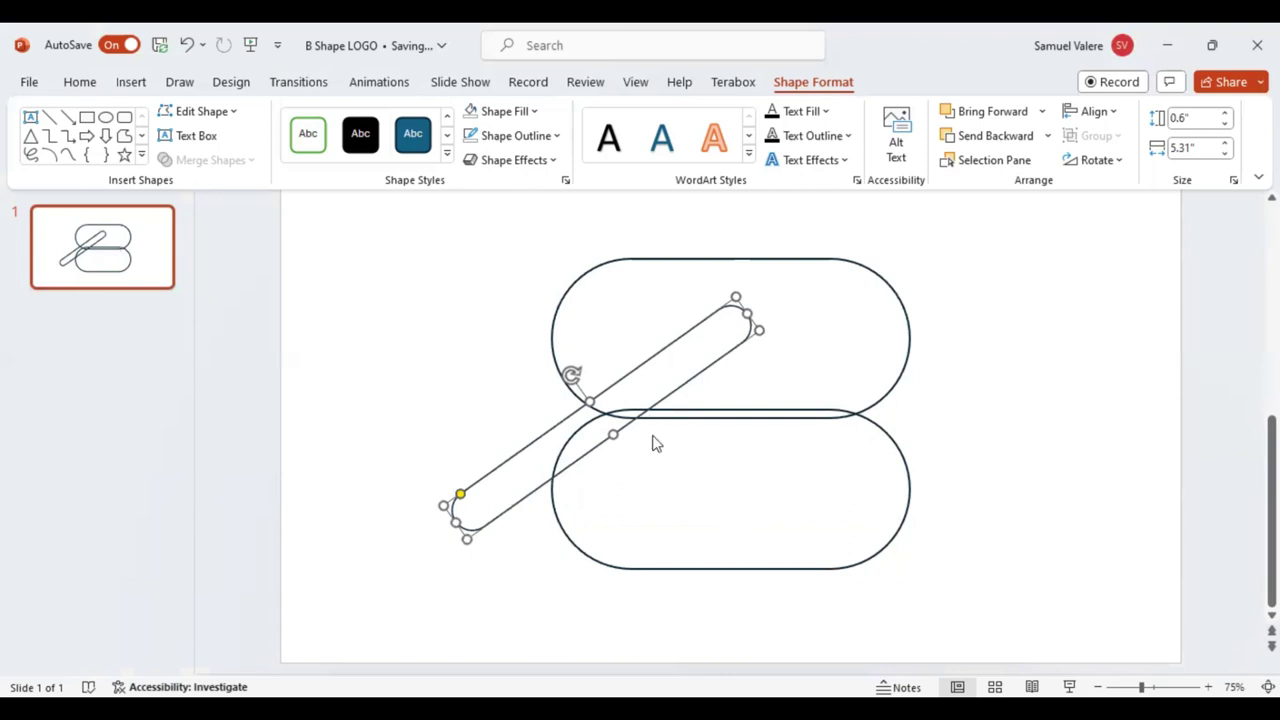
{"action": "left_click_drag", "start_coordinate": [520, 400], "coordinate": [391, 388], "text": "ctrl"}
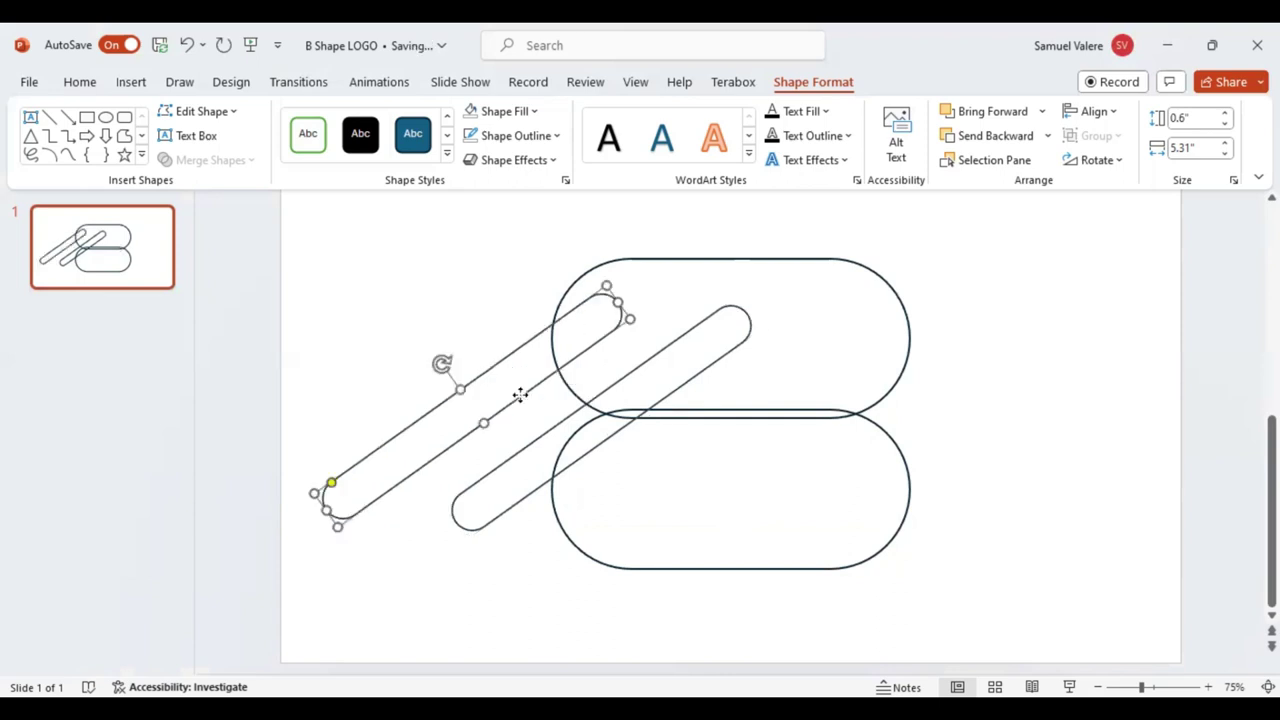
{"action": "key", "text": "ctrl+z"}
{"action": "key", "text": "ctrl+z"}
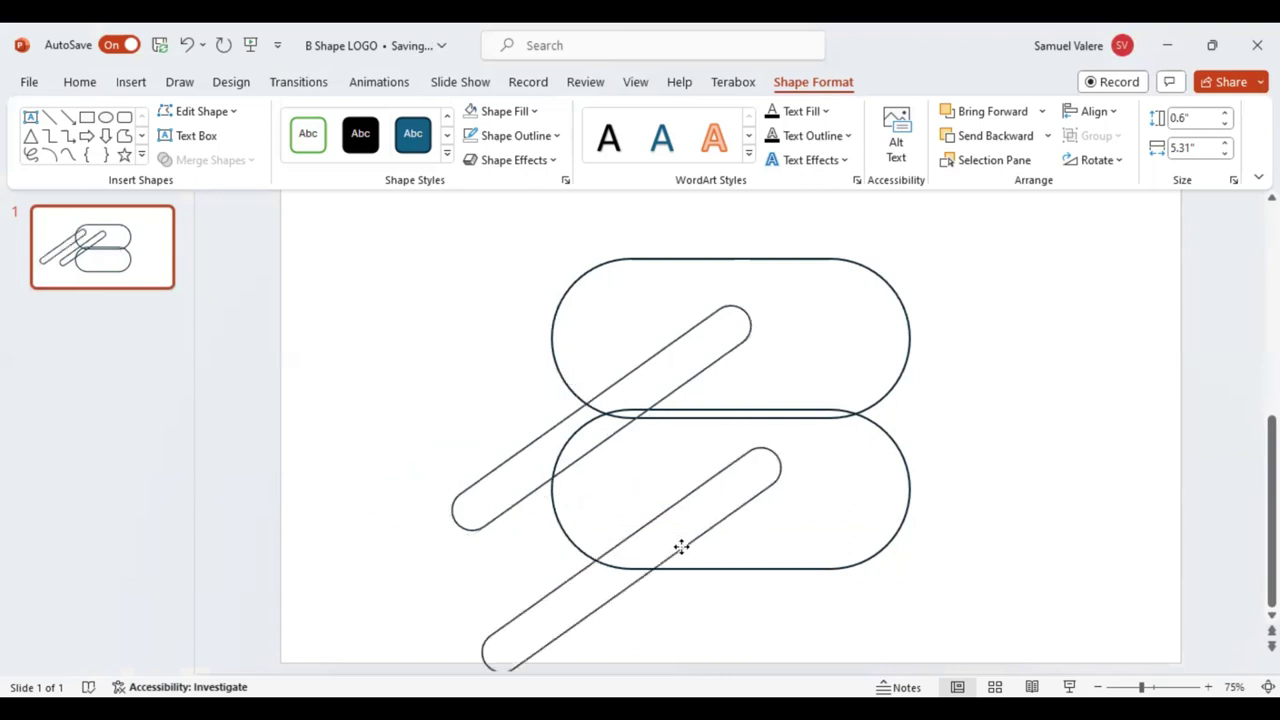
{"action": "key", "text": "ctrl+z"}
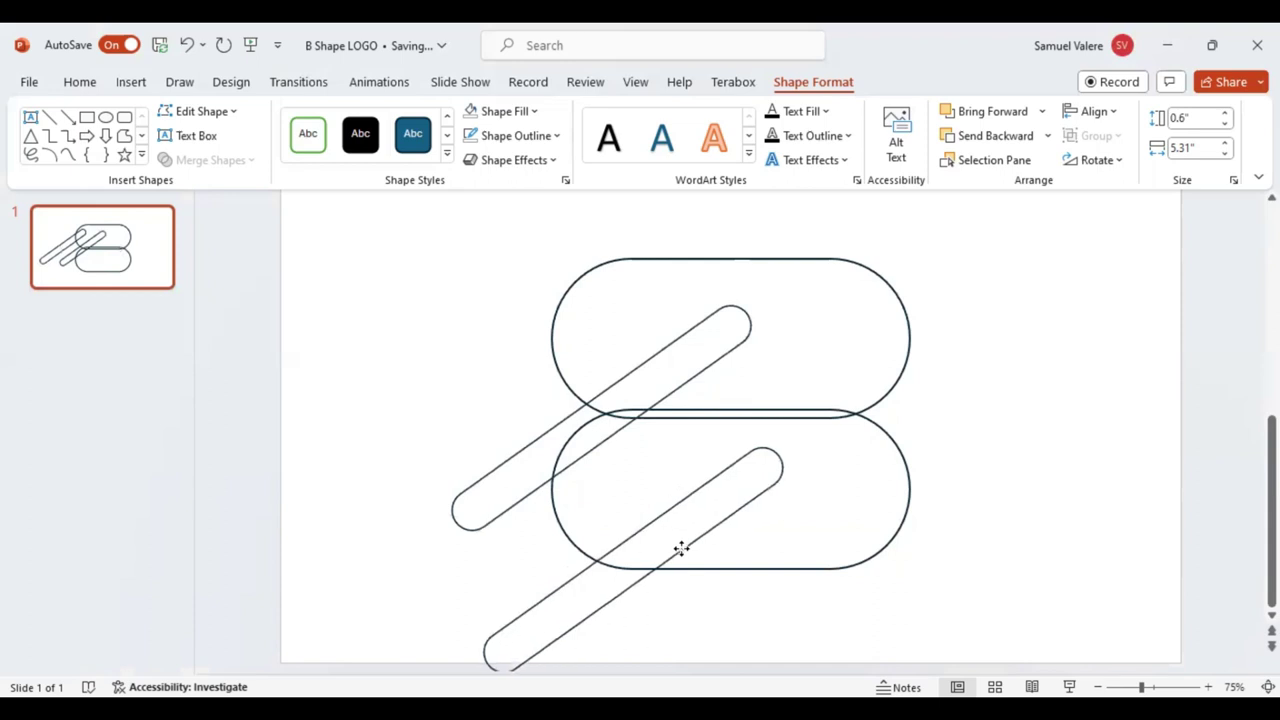
{"action": "key", "text": "ctrl+z"}
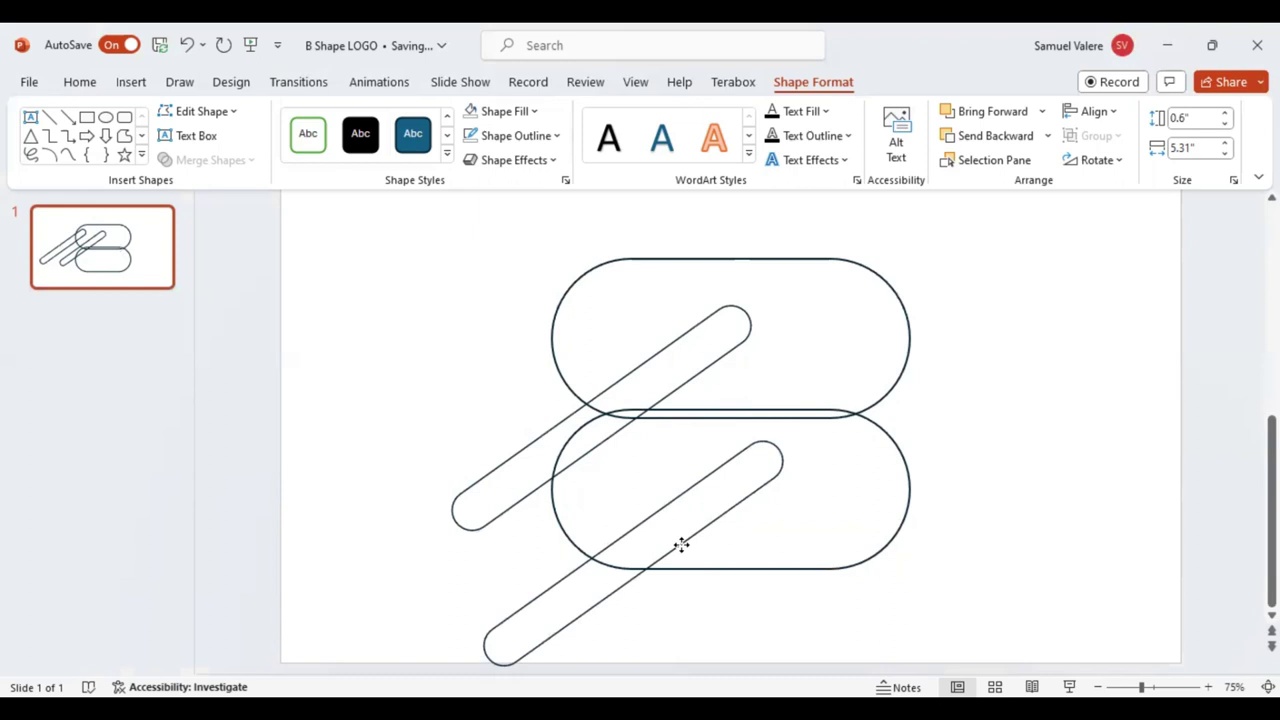
Move the upper diagonal bar so both 0.6" bars run parallel across the pills.
{"action": "left_click", "coordinate": [681, 545]}
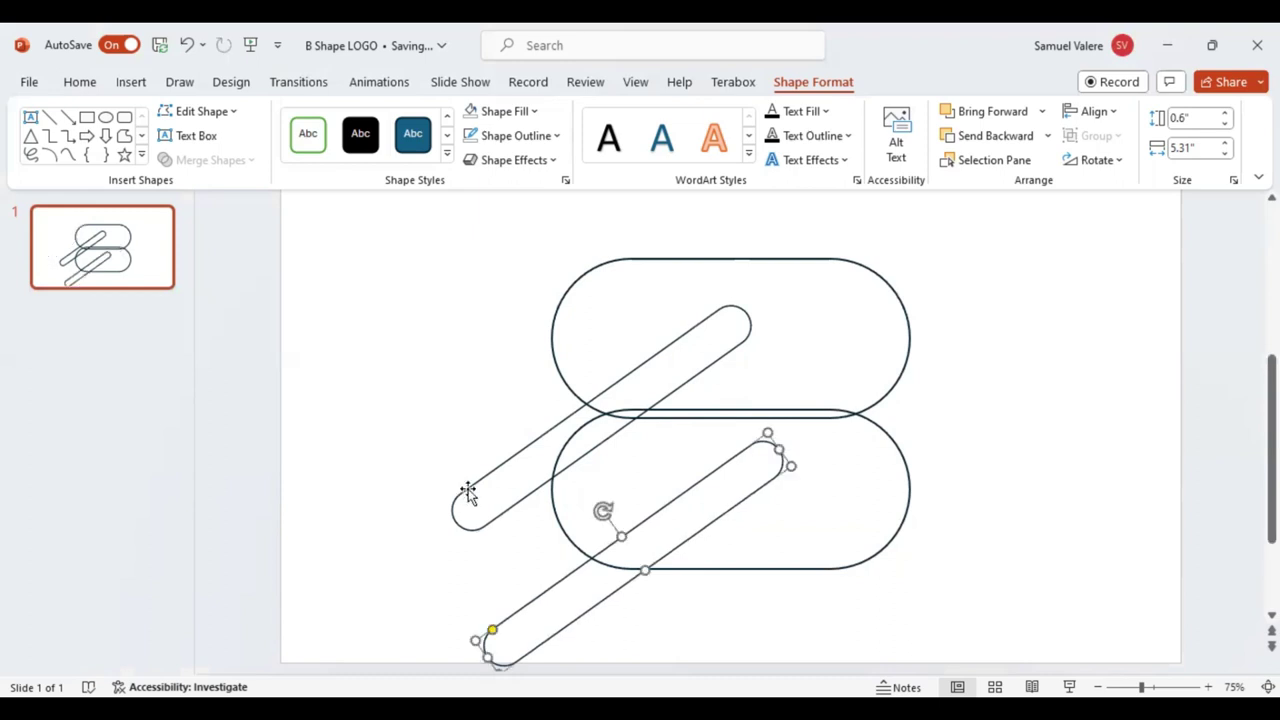
{"action": "left_click", "coordinate": [513, 453]}
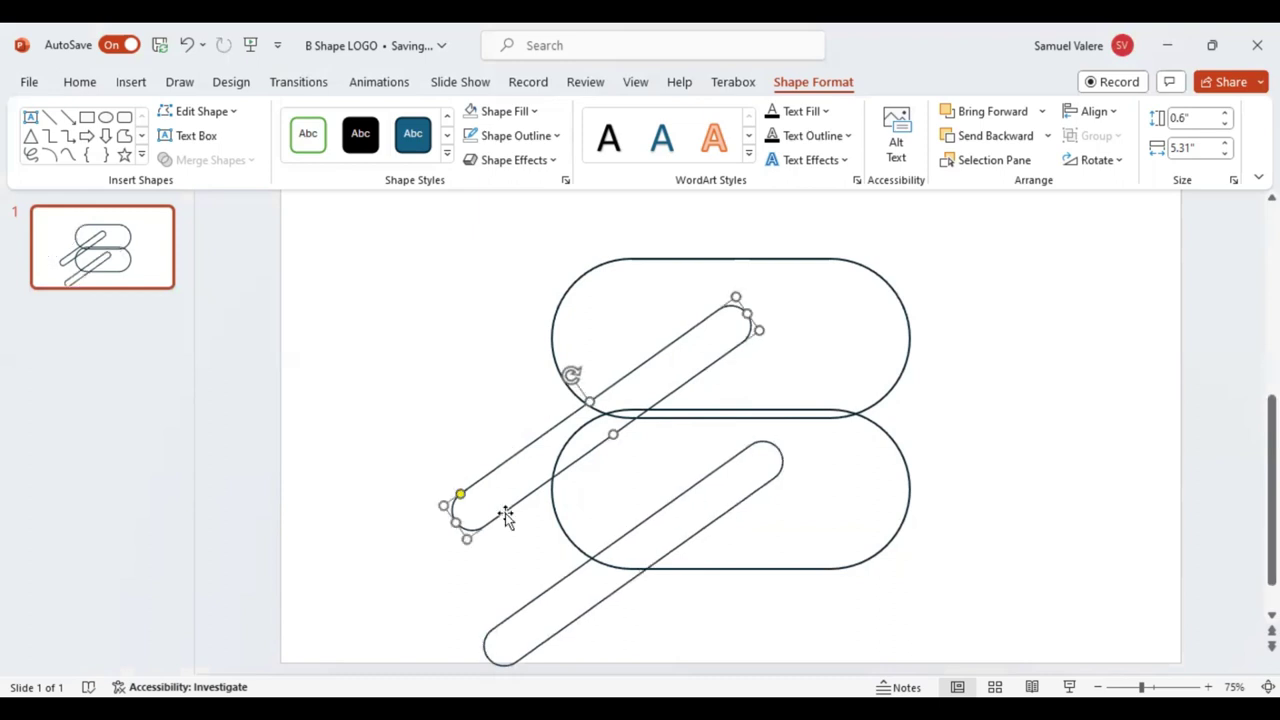
{"action": "left_click_drag", "start_coordinate": [507, 516], "coordinate": [540, 552]}
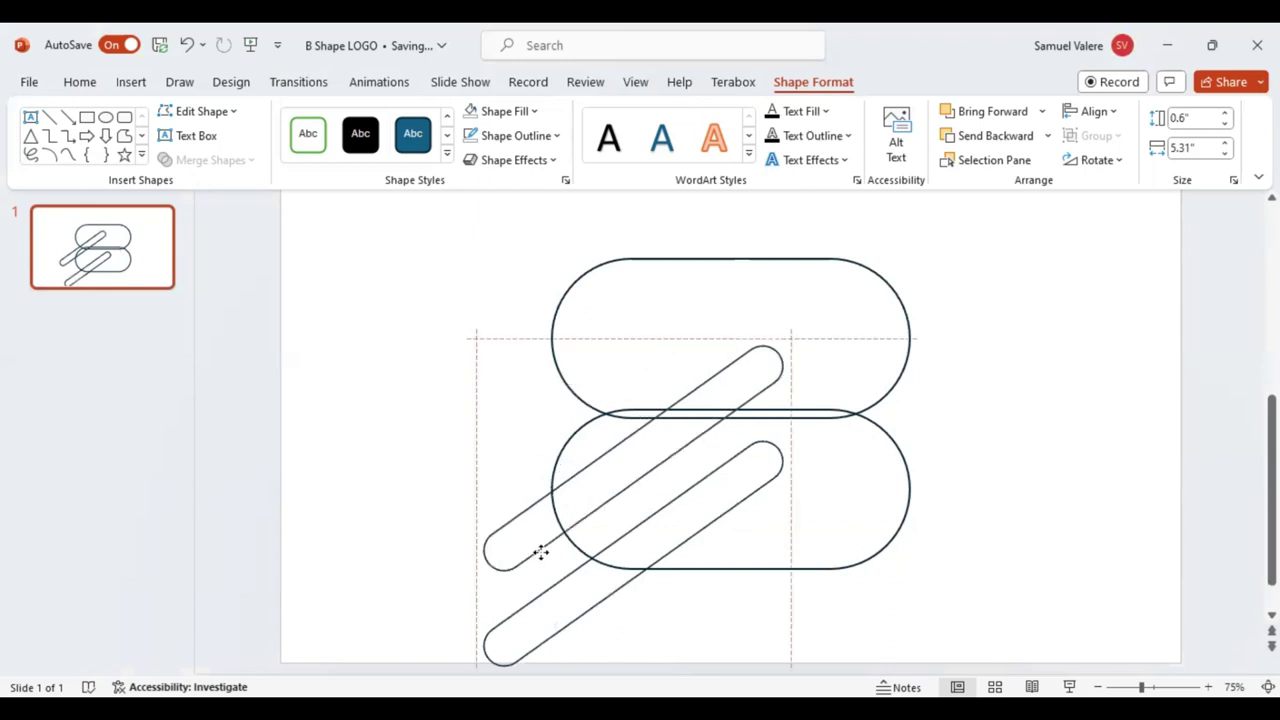
{"action": "left_click_drag", "start_coordinate": [540, 552], "coordinate": [542, 538]}
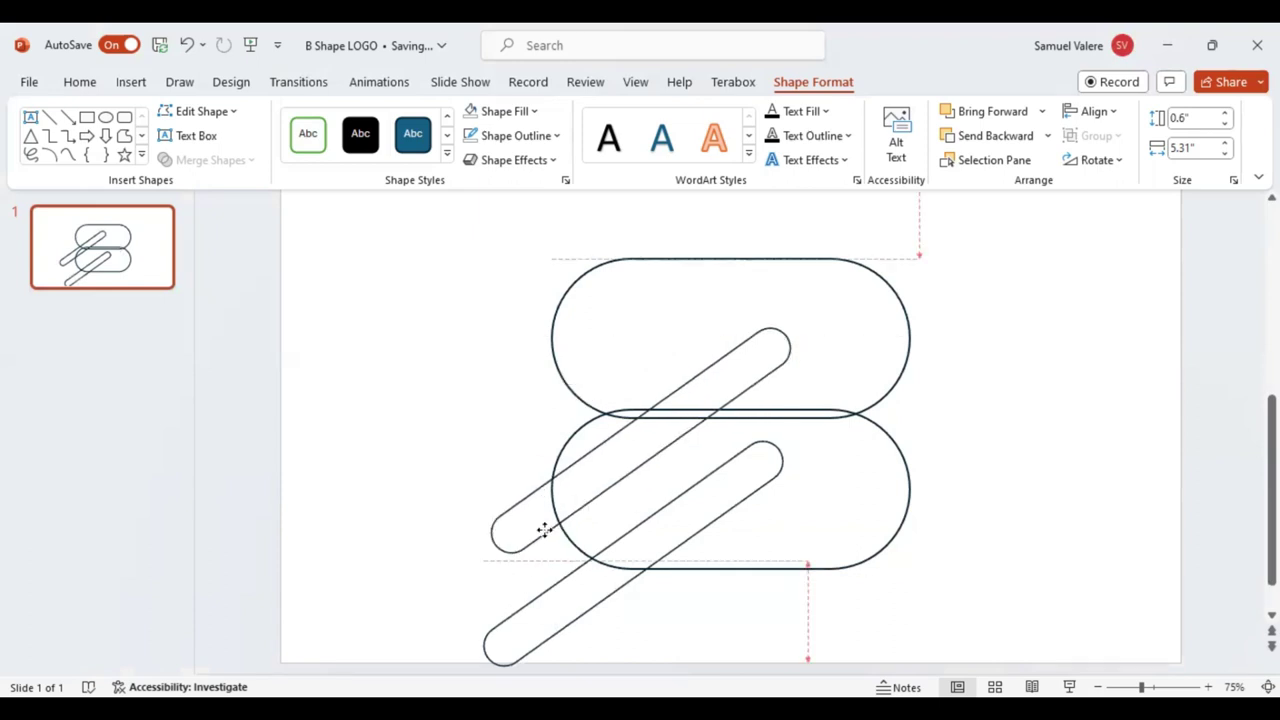
{"action": "mouse_move", "coordinate": [542, 538]}
{"action": "left_mouse_down"}
{"action": "mouse_move", "coordinate": [552, 526]}
{"action": "mouse_move", "coordinate": [535, 516]}
{"action": "left_mouse_up"}
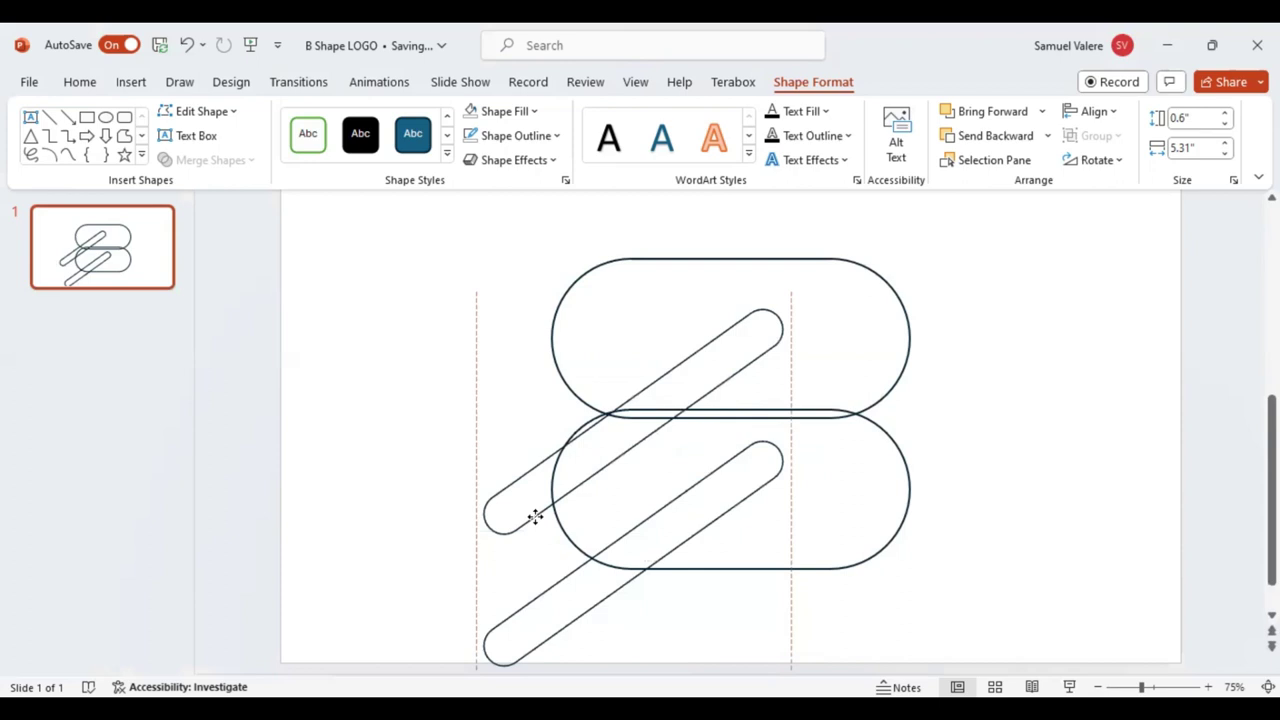
{"action": "left_click_drag", "start_coordinate": [535, 516], "coordinate": [536, 519]}
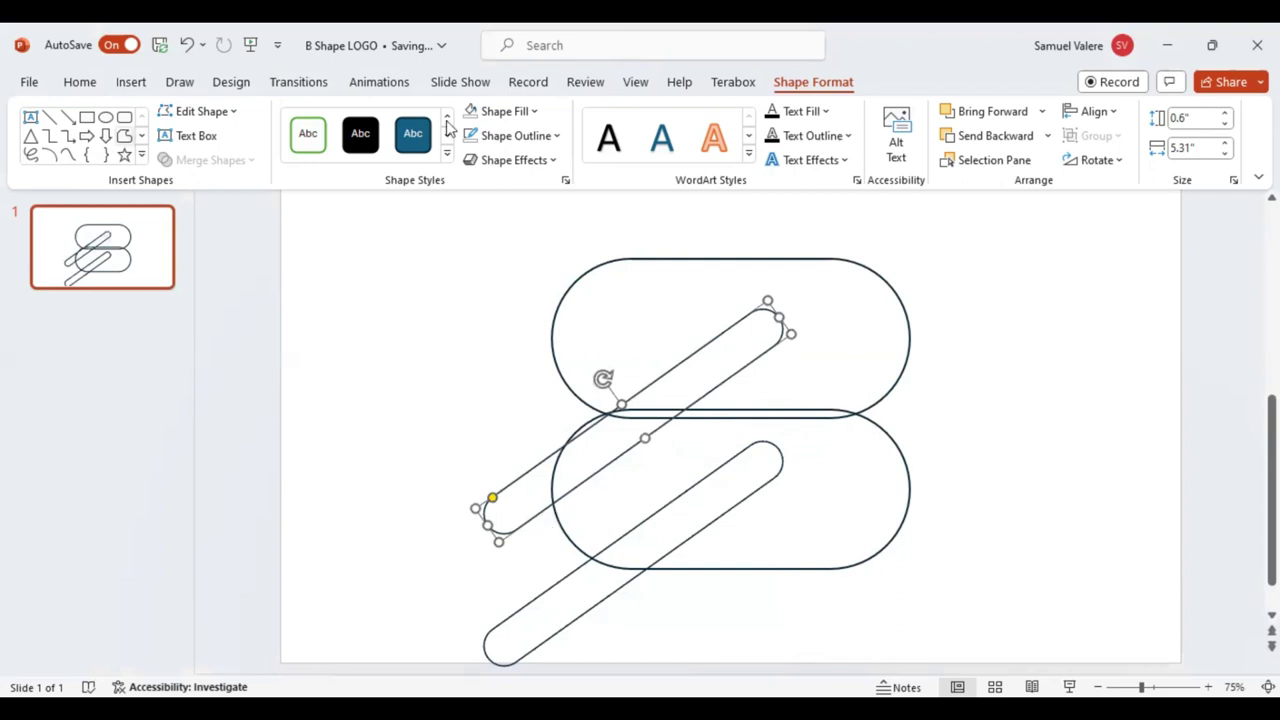
Draw a 5.96" by 1.71" rectangle as the B's stem over the pills' left ends, and adjust the upper bar.
{"action": "left_click", "coordinate": [87, 117]}
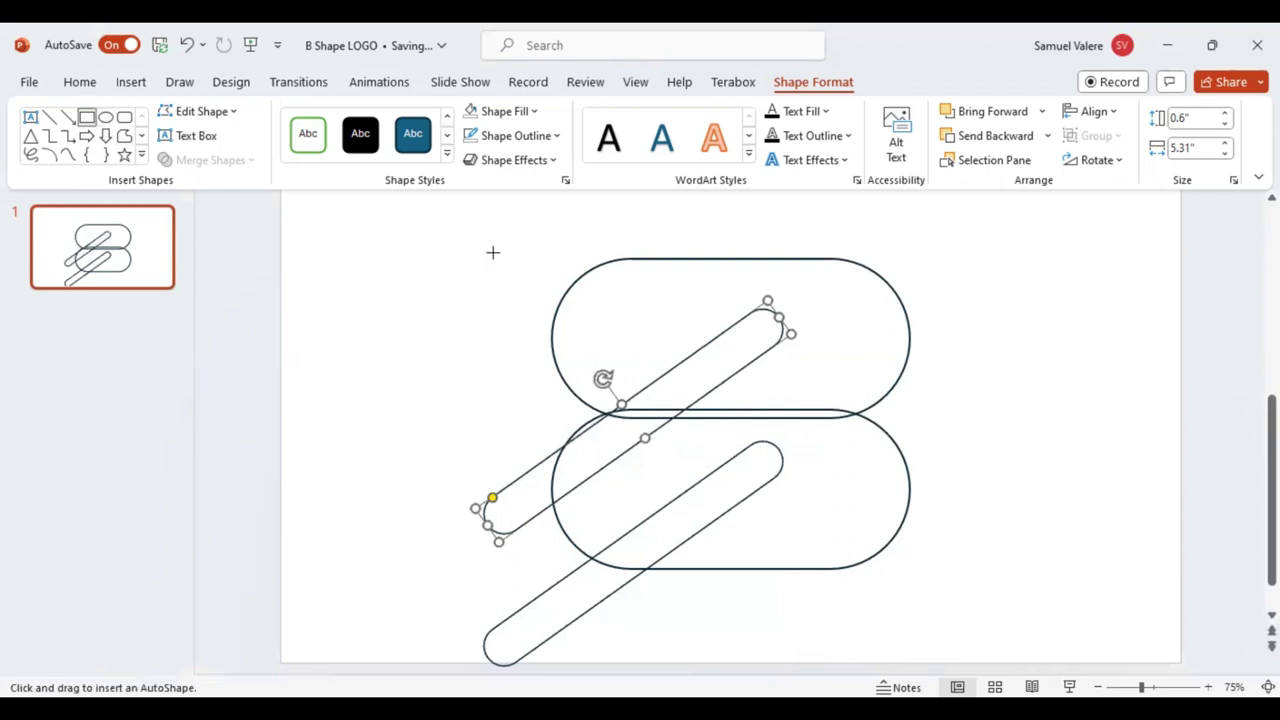
{"action": "left_click_drag", "start_coordinate": [492, 252], "coordinate": [592, 594]}
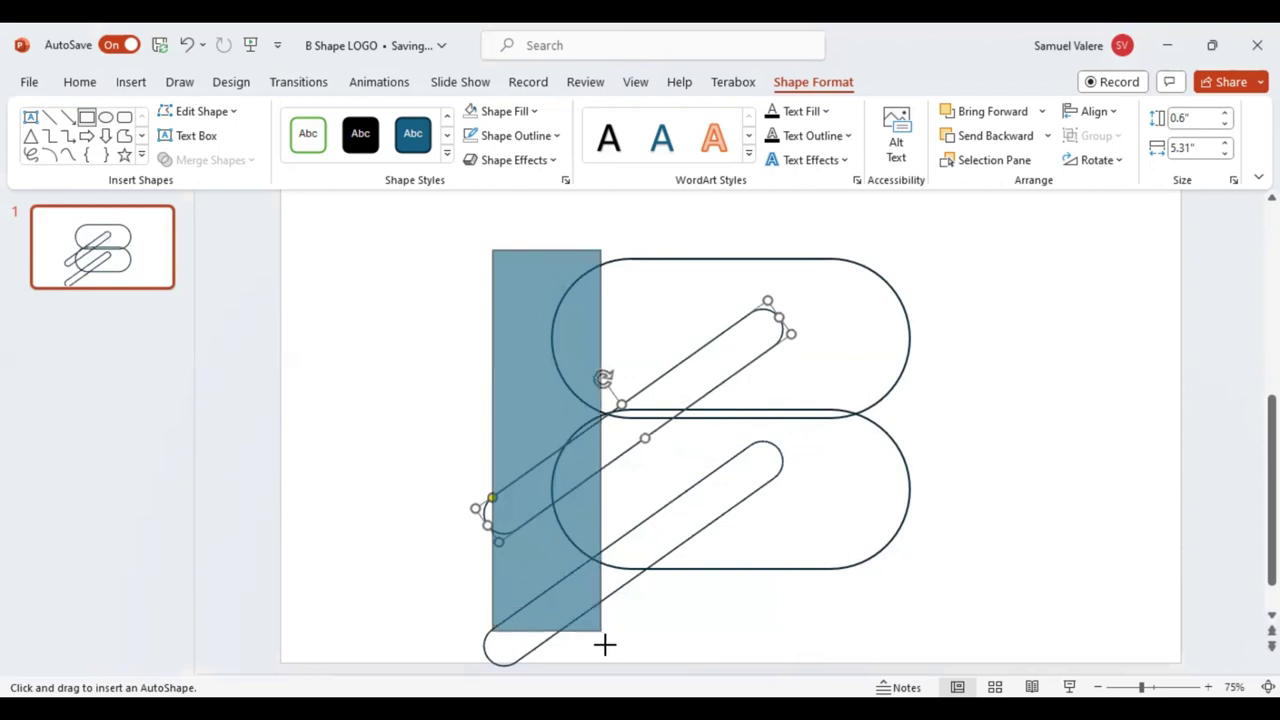
{"action": "left_click_drag", "start_coordinate": [592, 594], "coordinate": [608, 652]}
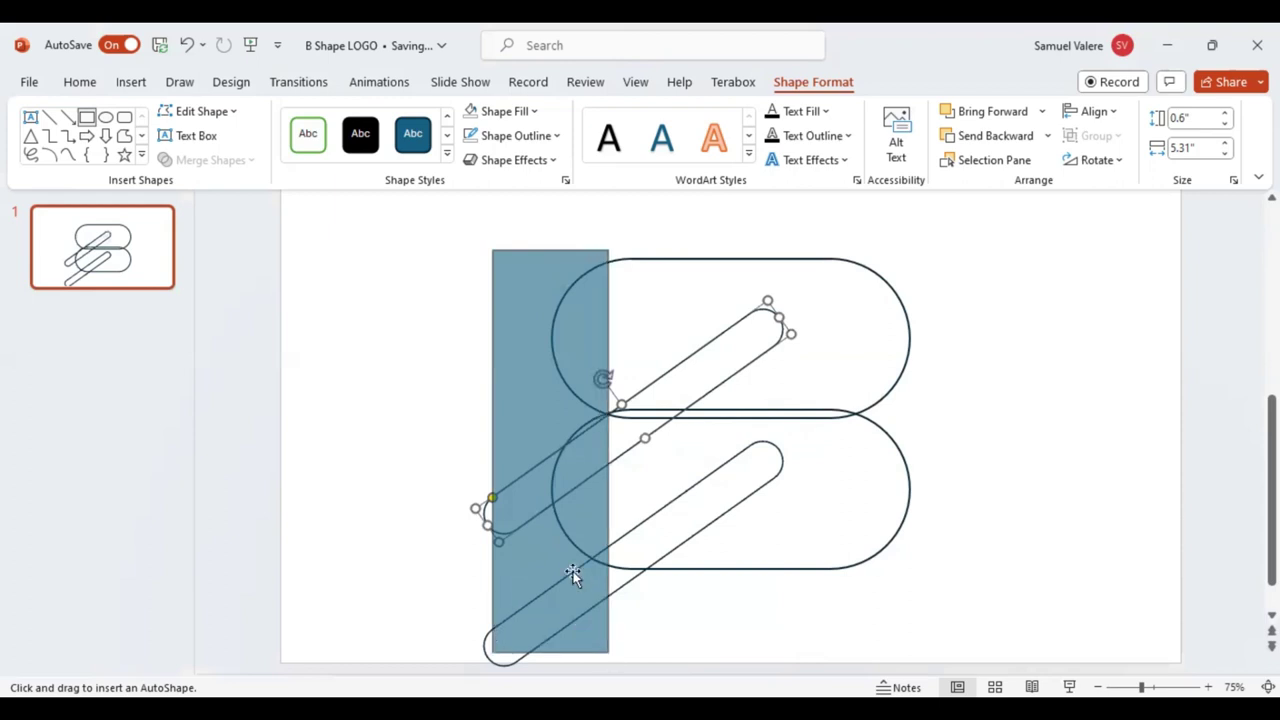
{"action": "left_click_drag", "start_coordinate": [607, 572], "coordinate": [608, 572]}
{"action": "key", "text": "Right"}
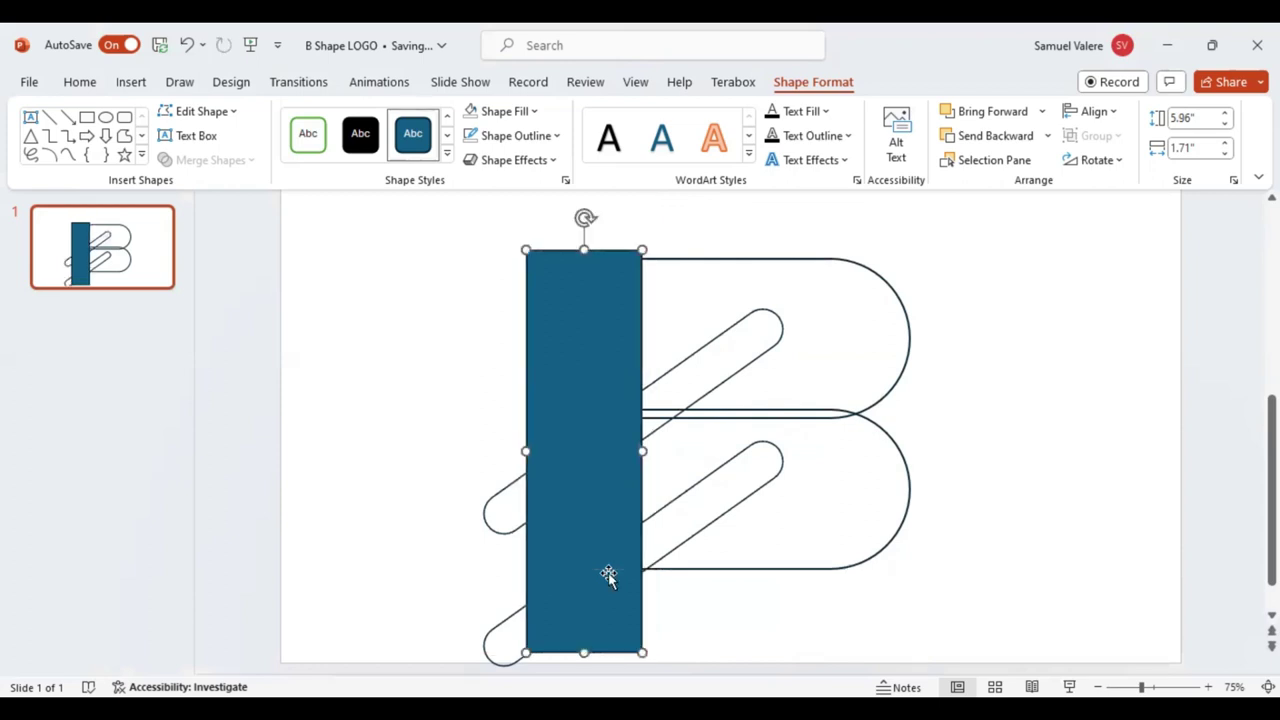
{"action": "key", "text": "Right"}
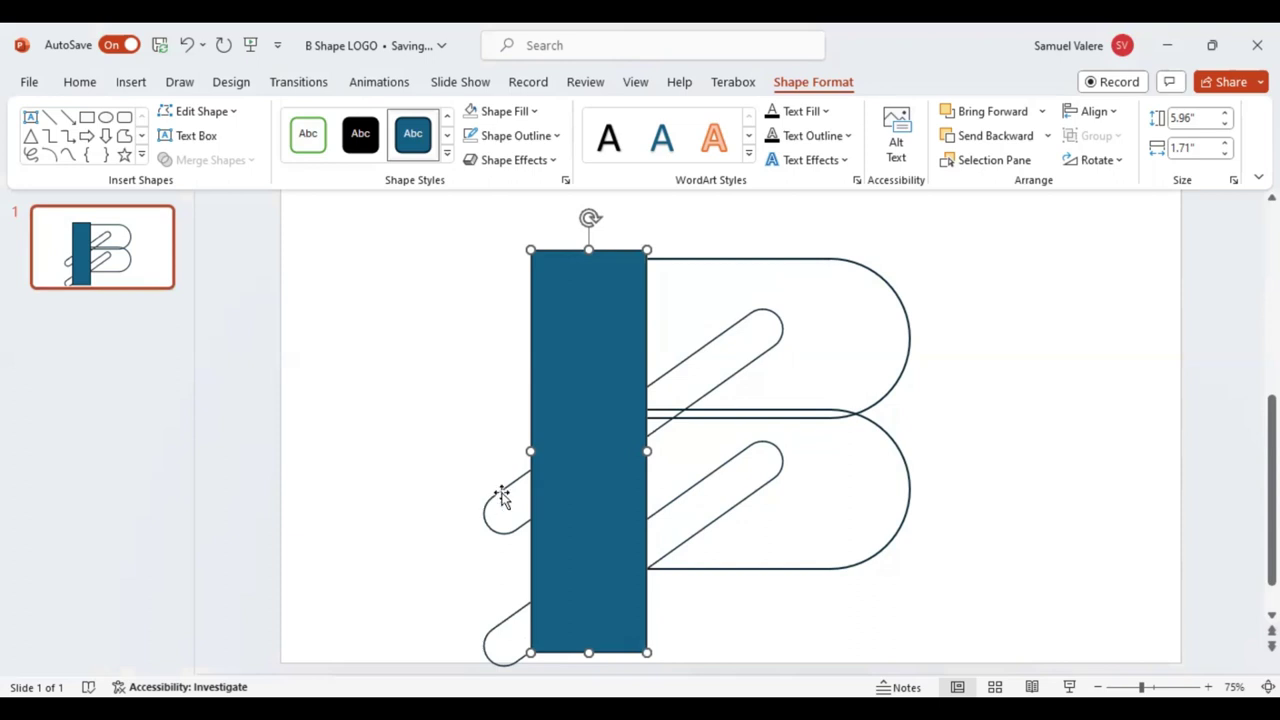
{"action": "left_click_drag", "start_coordinate": [503, 497], "coordinate": [491, 481]}
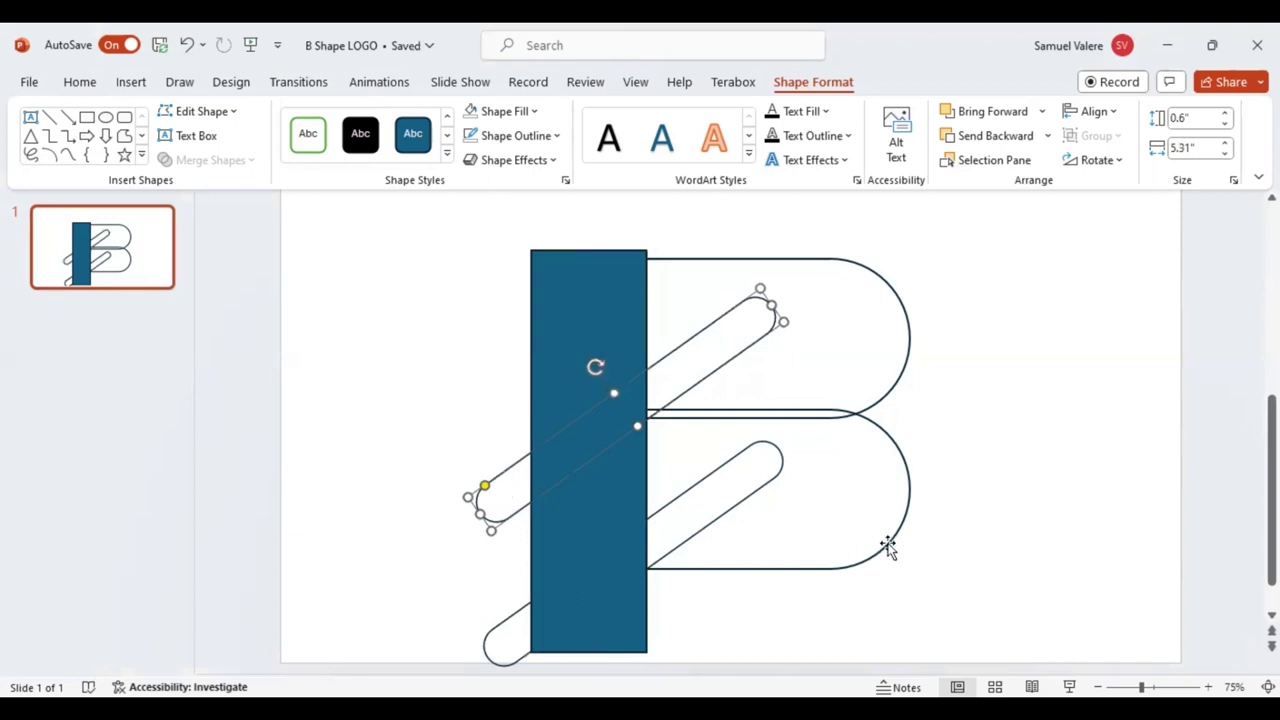
Select the stem, both pills and both B halves together, then go to Shape Format.
{"action": "left_click", "coordinate": [578, 358], "text": "shift"}
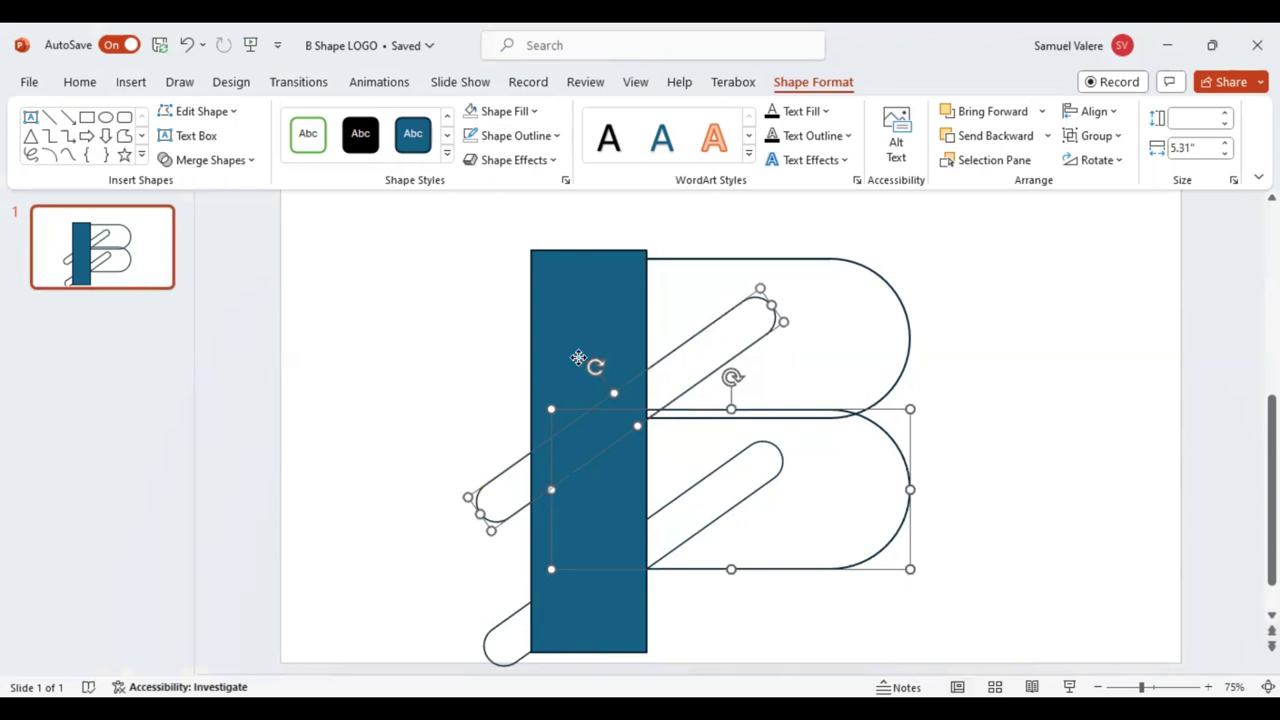
{"action": "left_click", "coordinate": [727, 368]}
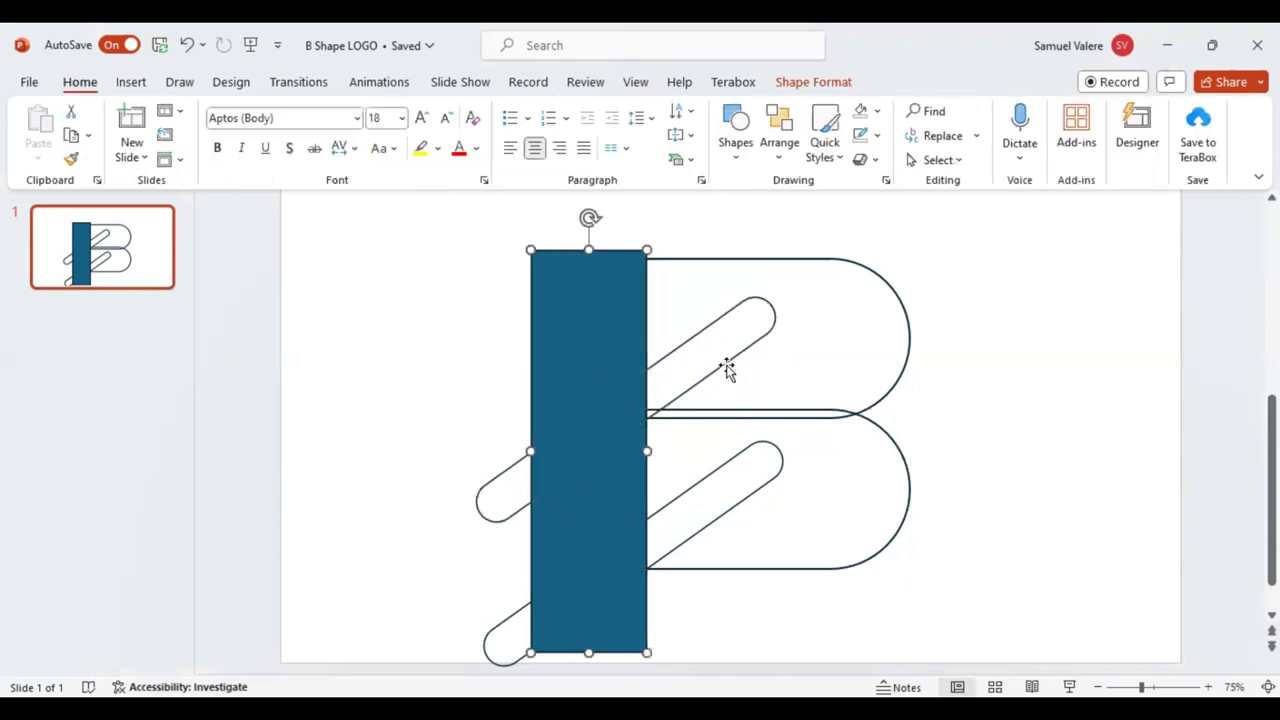
{"action": "left_click", "coordinate": [734, 460], "text": "shift"}
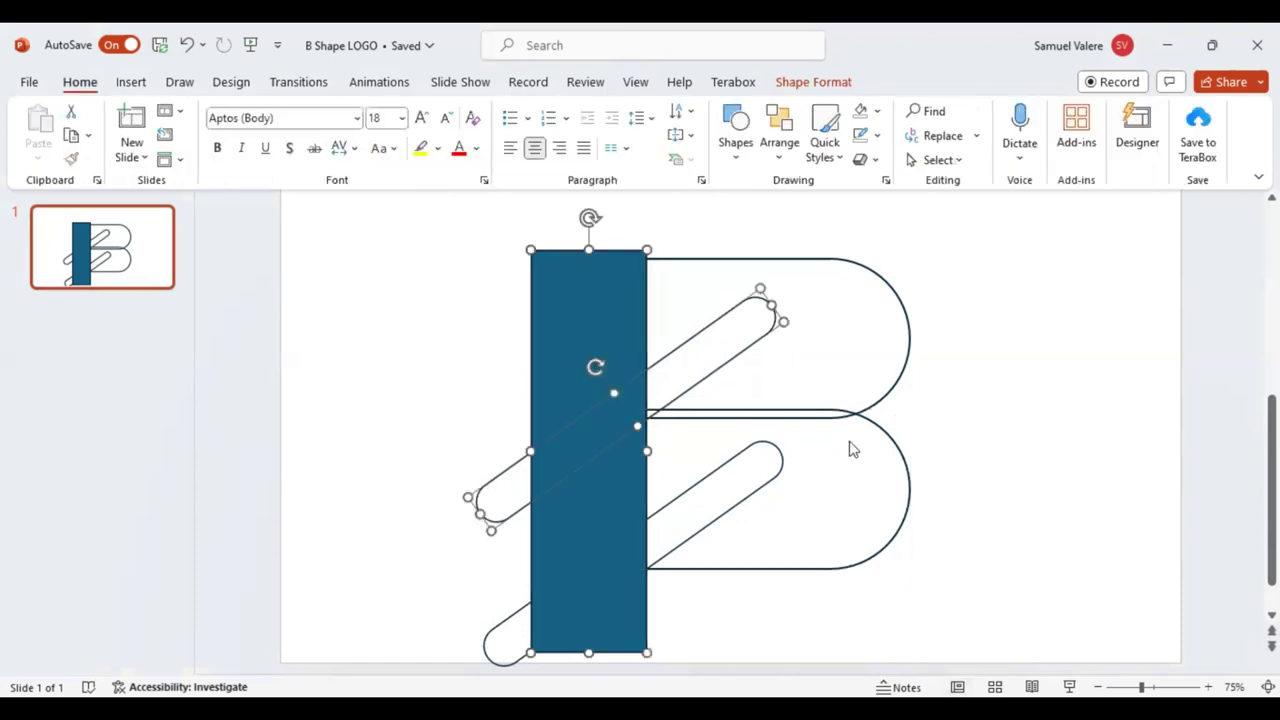
{"action": "left_click", "coordinate": [884, 396], "text": "shift"}
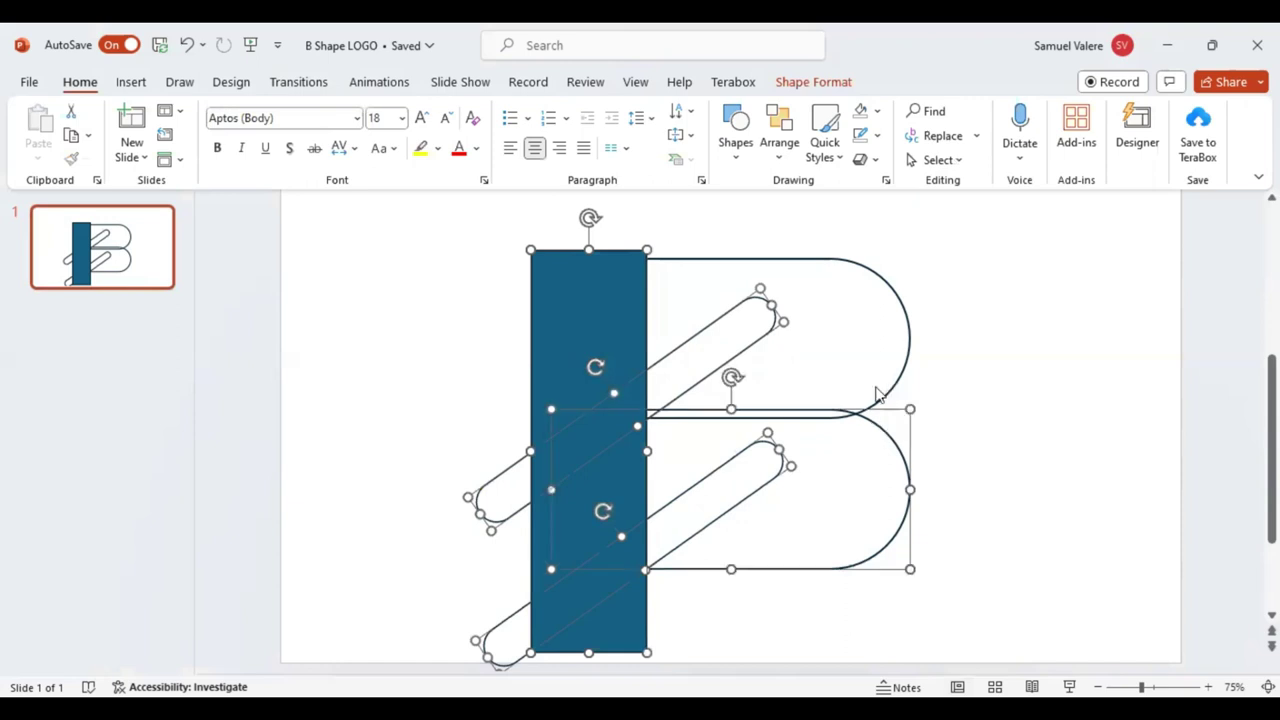
{"action": "left_click", "coordinate": [913, 366], "text": "shift"}
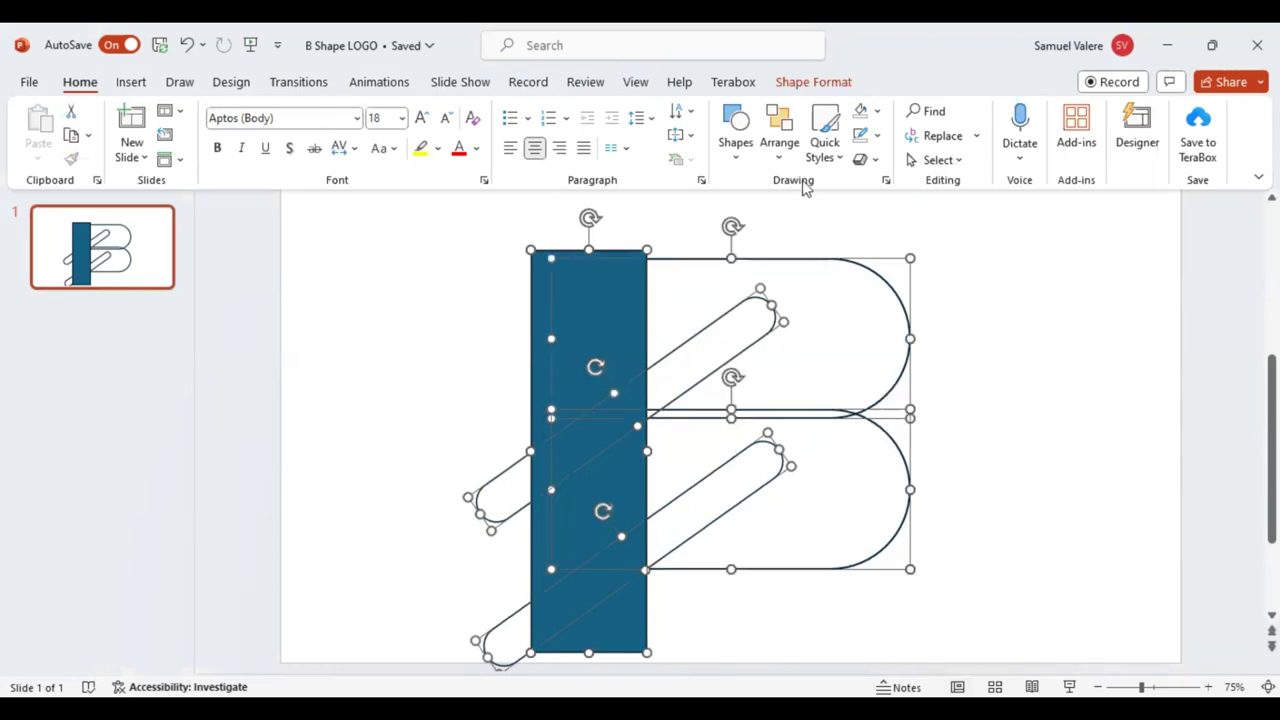
{"action": "left_click", "coordinate": [800, 88]}
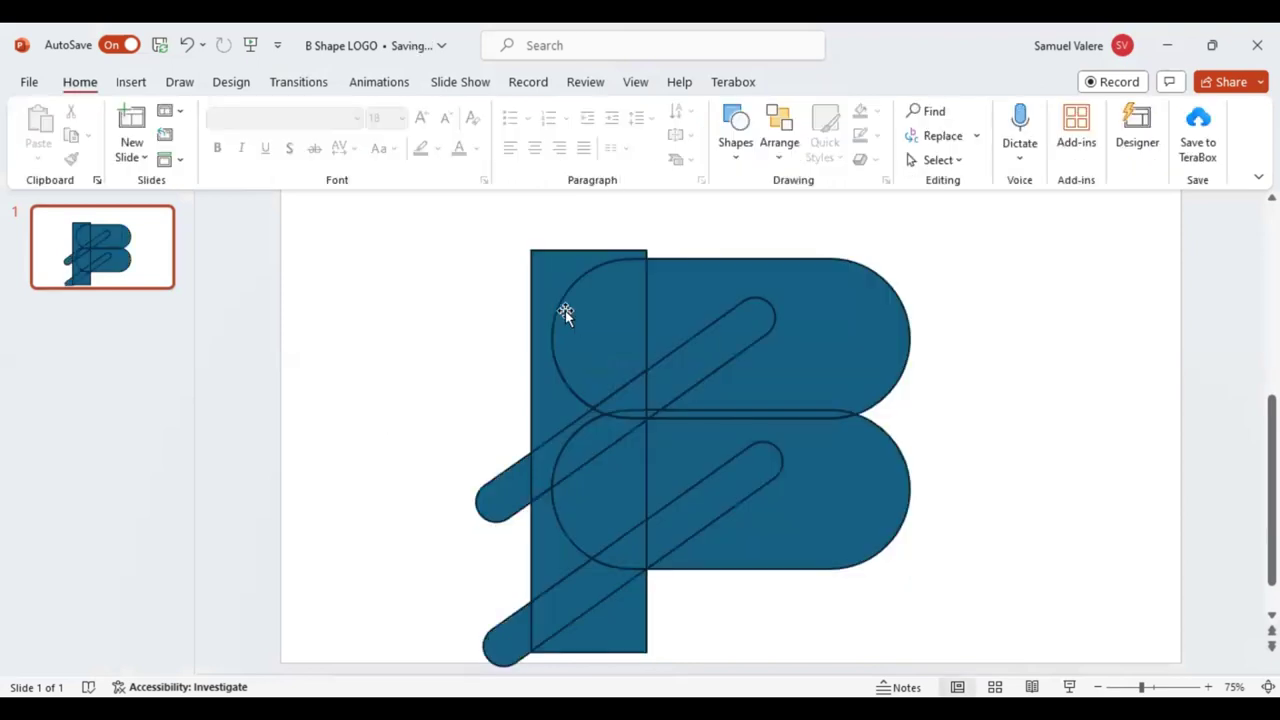
Delete the upper stem piece and the leftover fragments left of the stem.
{"action": "left_click", "coordinate": [549, 294]}
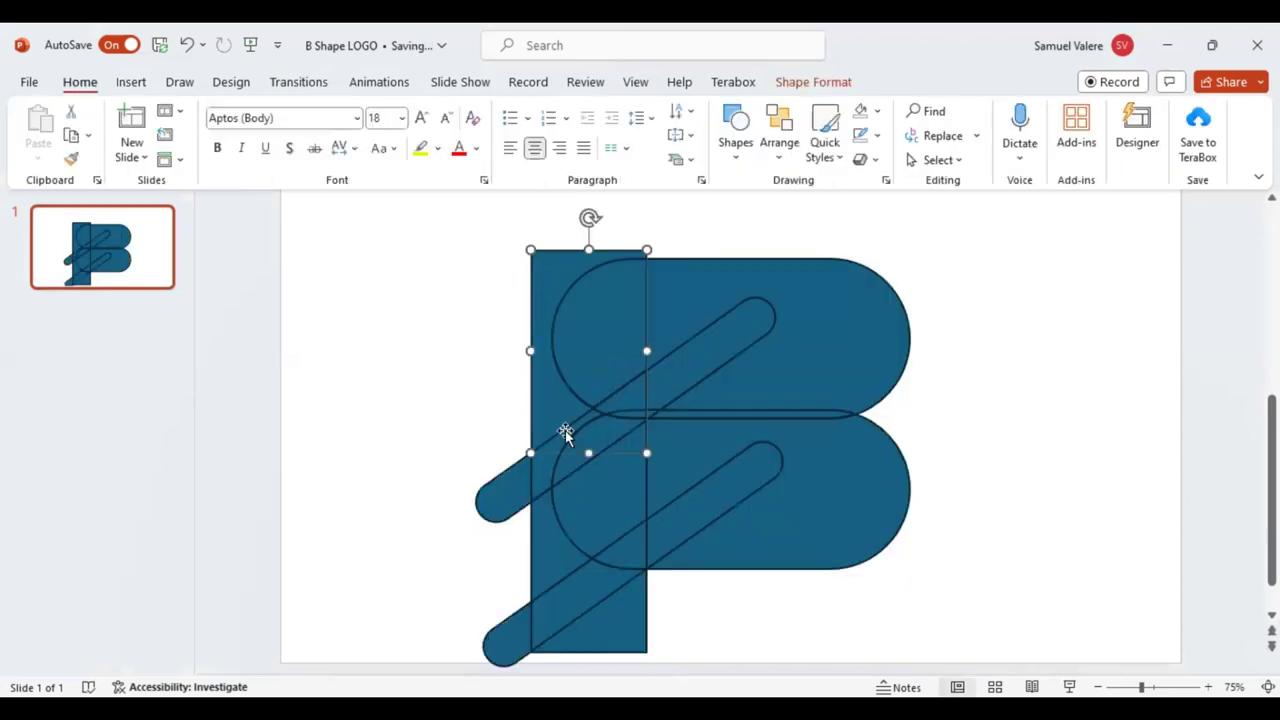
{"action": "key", "text": "Delete"}
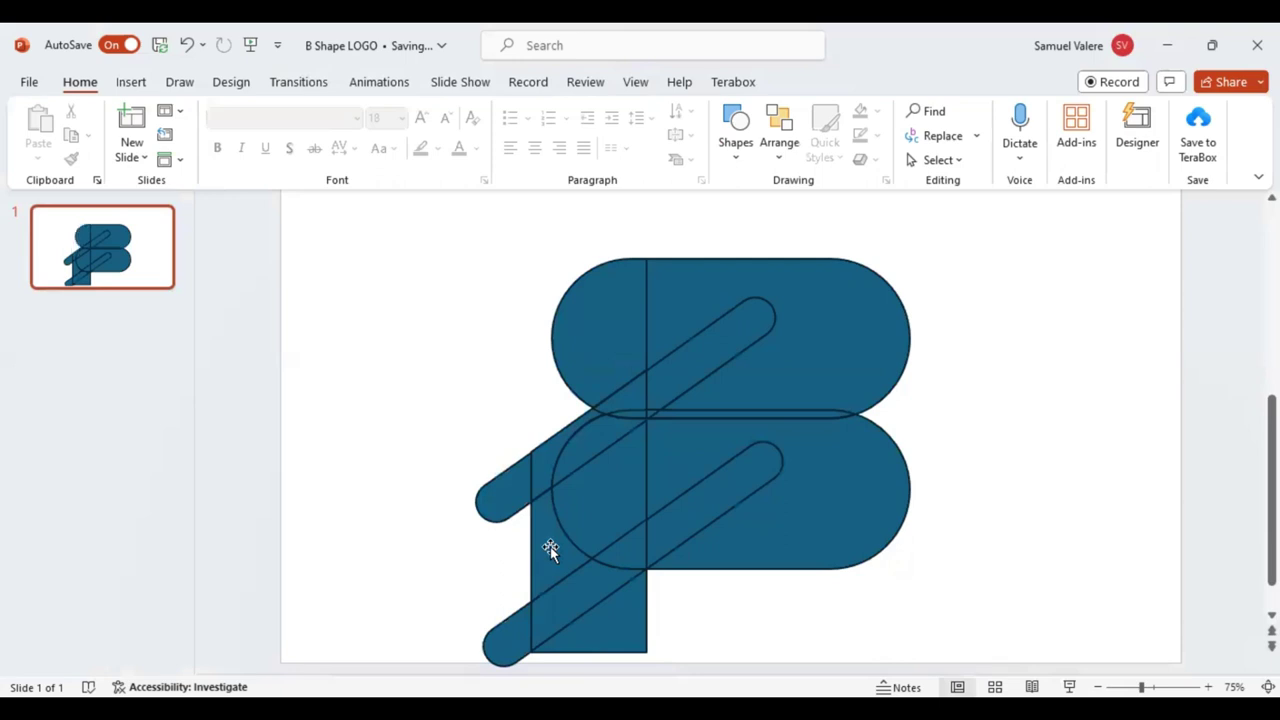
{"action": "left_click", "coordinate": [546, 470]}
{"action": "key", "text": "Delete"}
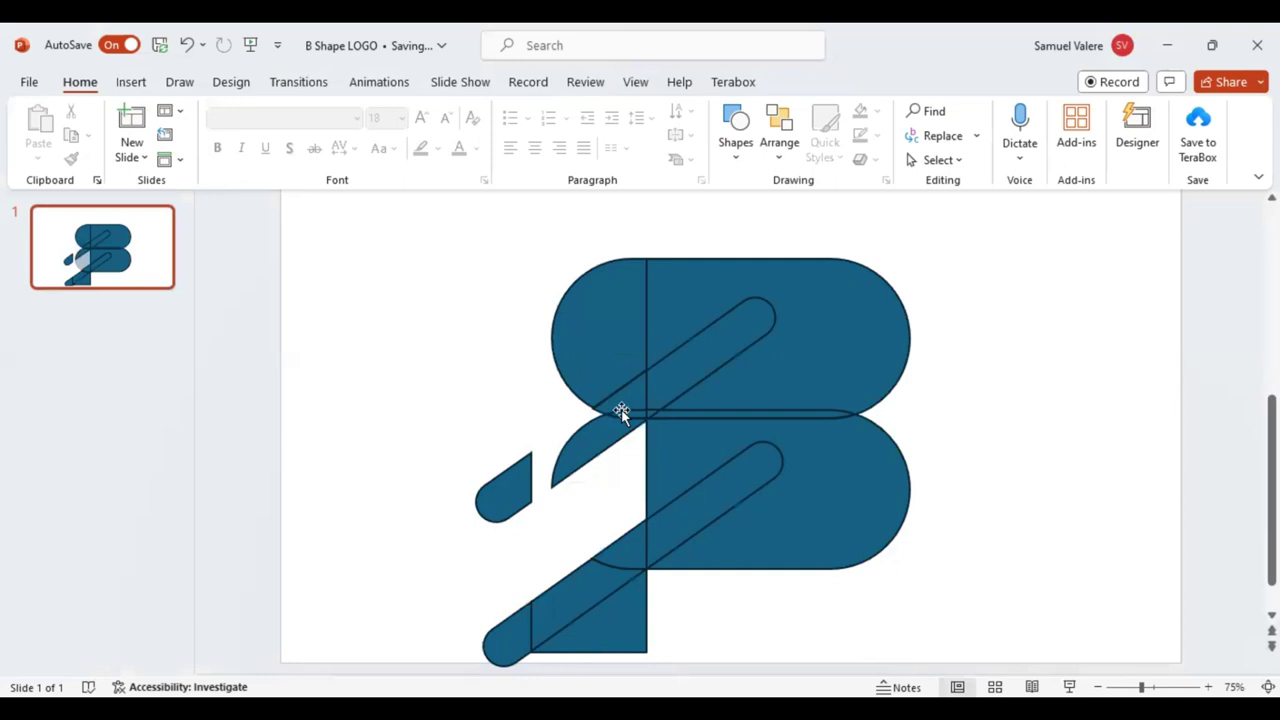
{"action": "left_click", "coordinate": [621, 412]}
{"action": "key", "text": "Delete"}
{"action": "left_click", "coordinate": [508, 500]}
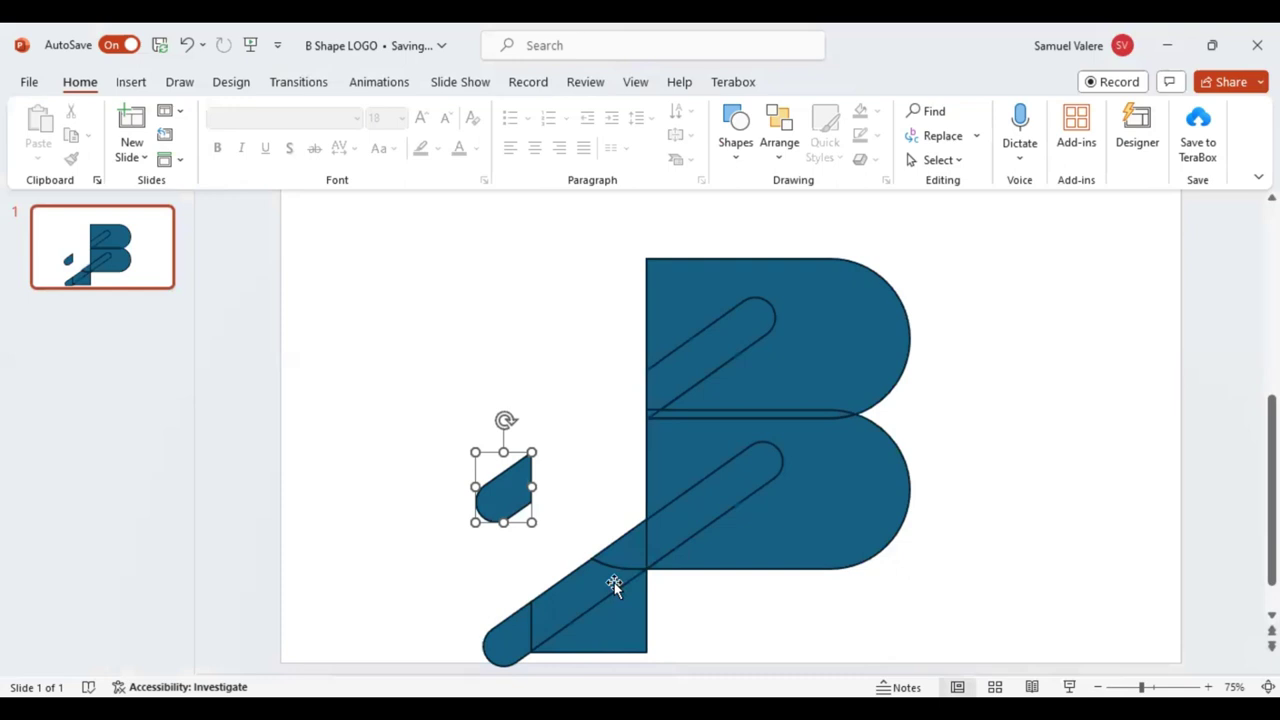
{"action": "key", "text": "Delete"}
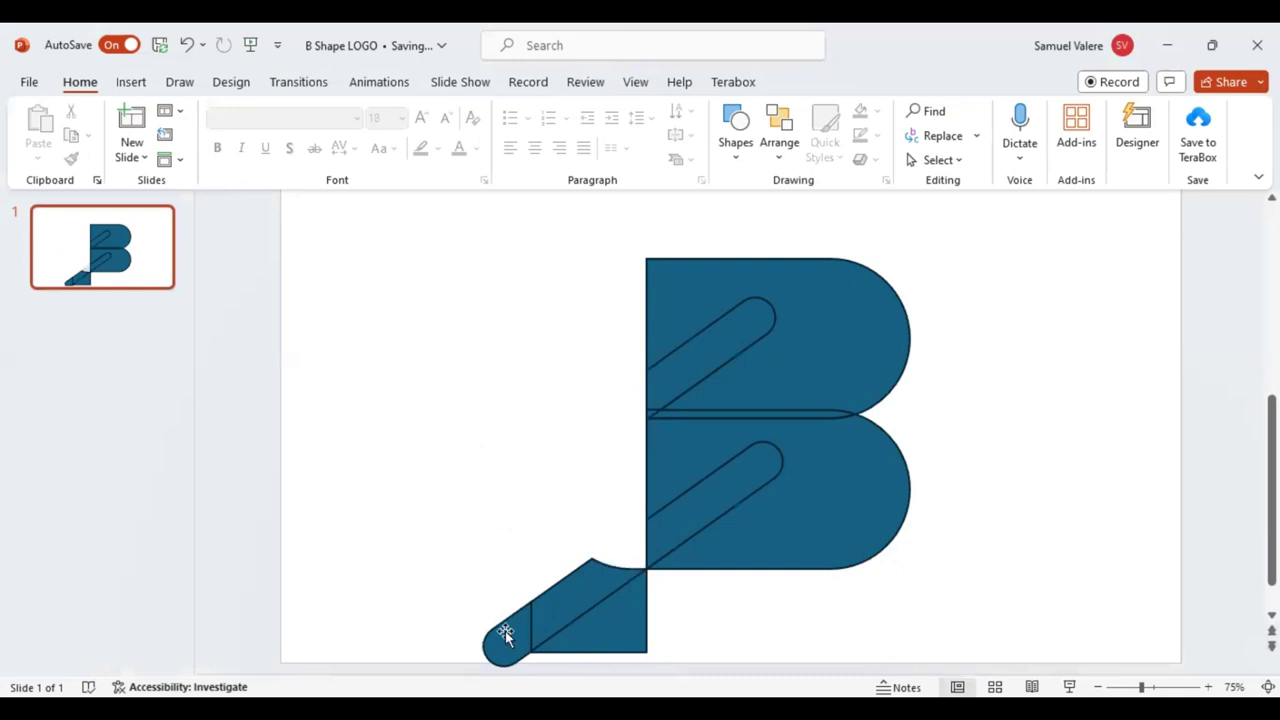
Delete the diagonal bar pieces, leaving white slits cut into the B.
{"action": "key", "text": "Delete"}
{"action": "left_click", "coordinate": [505, 631]}
{"action": "key", "text": "Delete"}
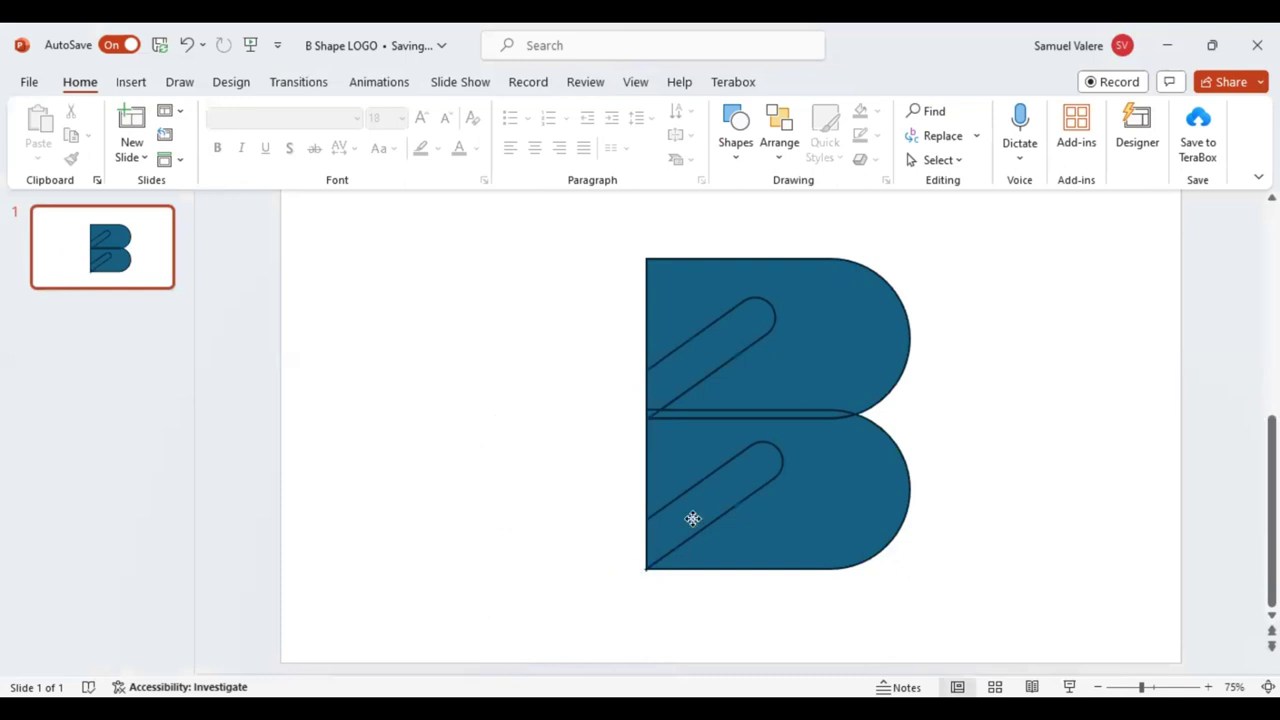
{"action": "key", "text": "Delete"}
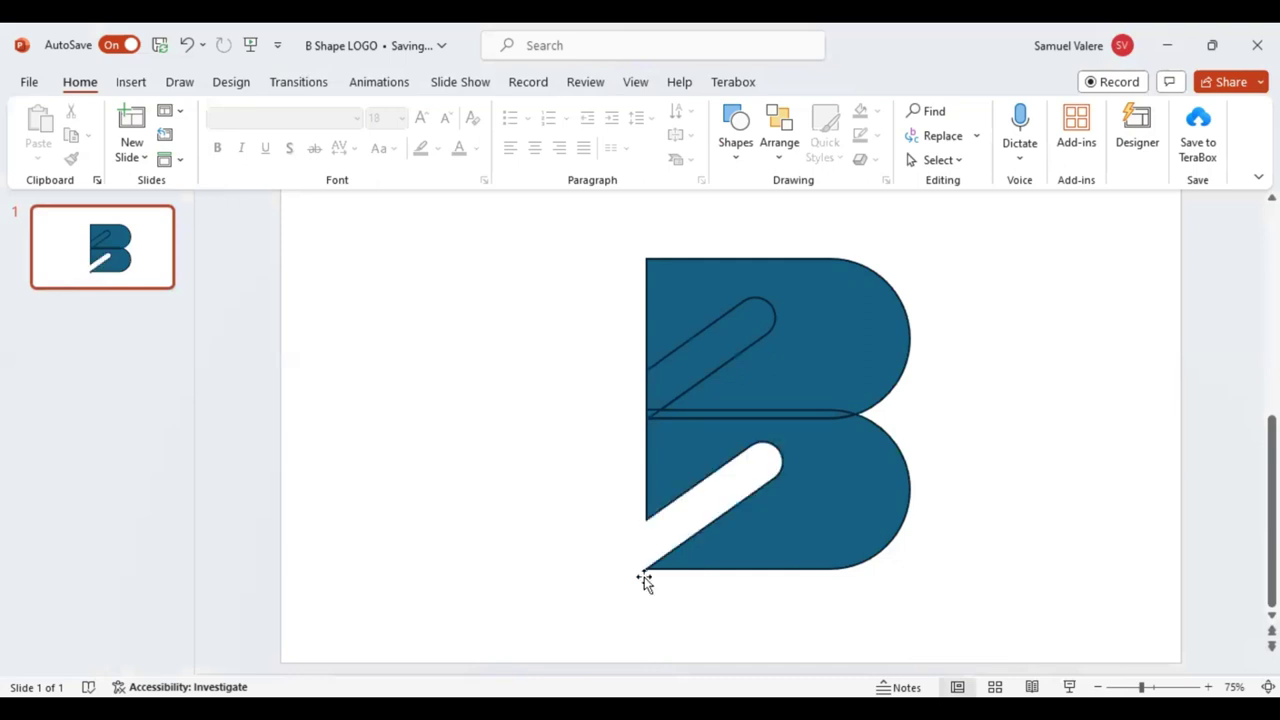
{"action": "left_click", "coordinate": [645, 572]}
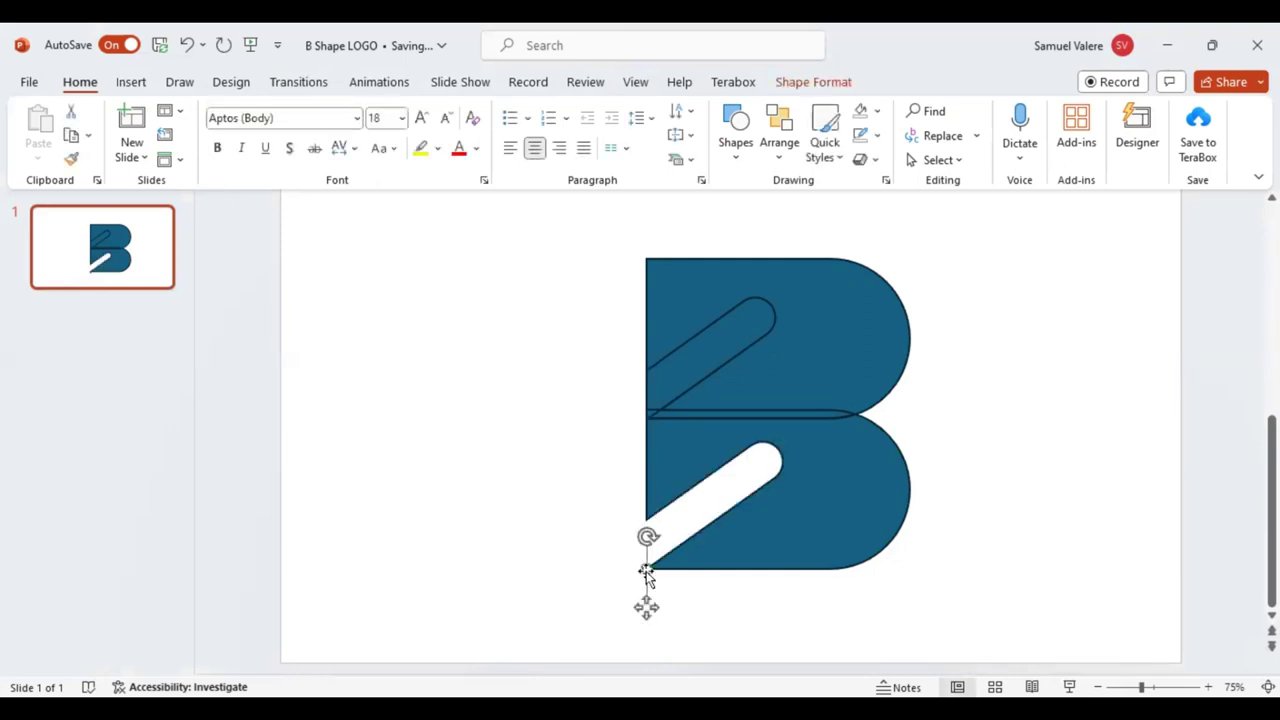
{"action": "key", "text": "Escape"}
{"action": "left_click", "coordinate": [679, 375]}
{"action": "key", "text": "Delete"}
Inspect the remaining pieces at the B's middle seam and clear the selection.
{"action": "left_click", "coordinate": [650, 412]}
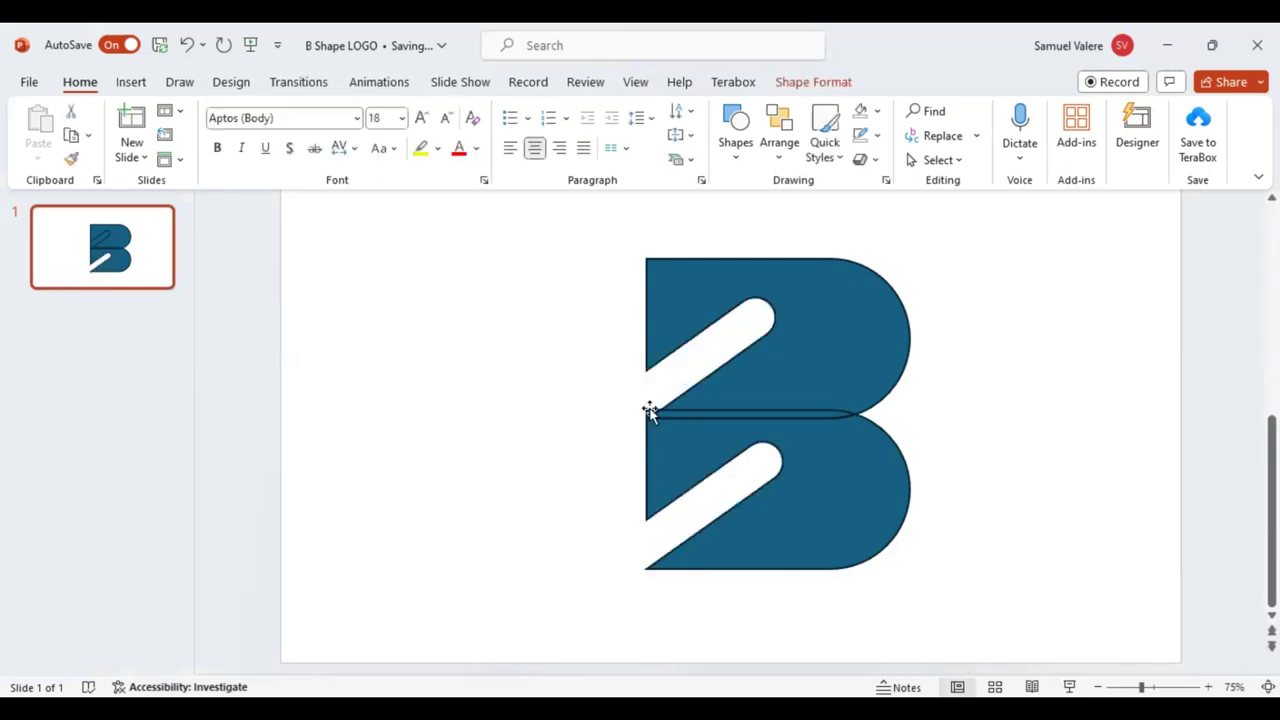
{"action": "key", "text": "Escape"}
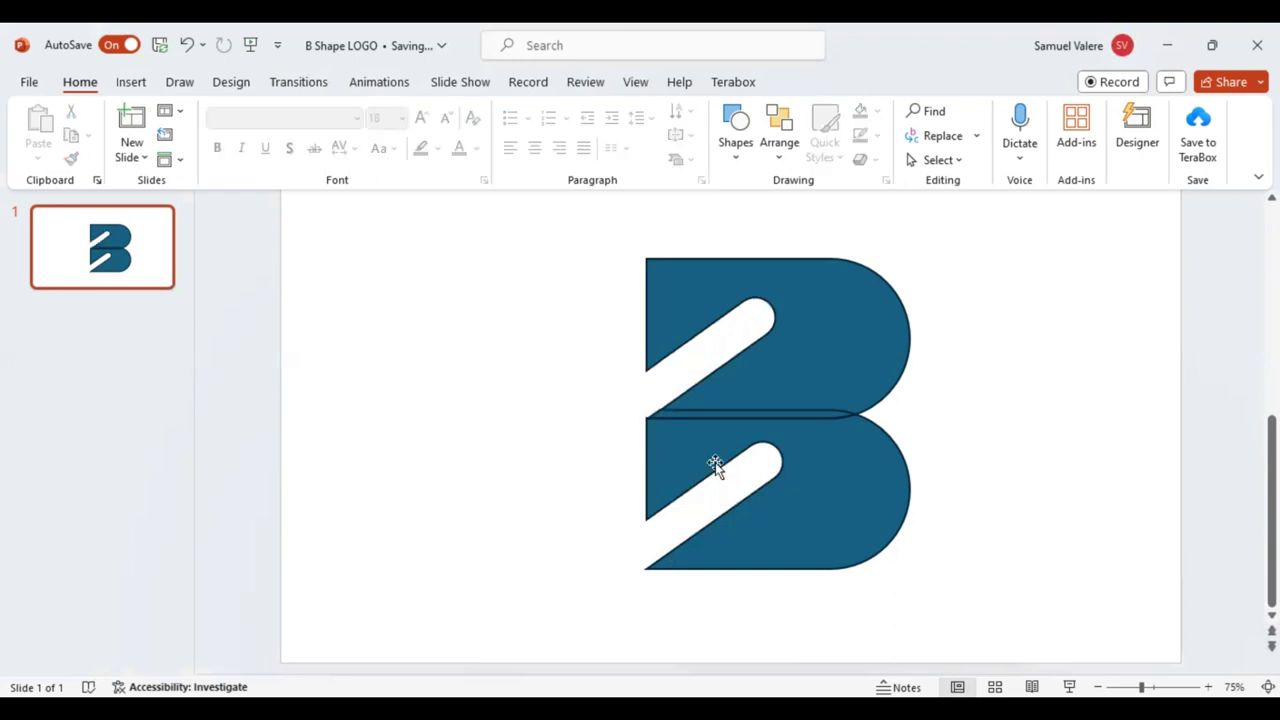
{"action": "left_click", "coordinate": [646, 419]}
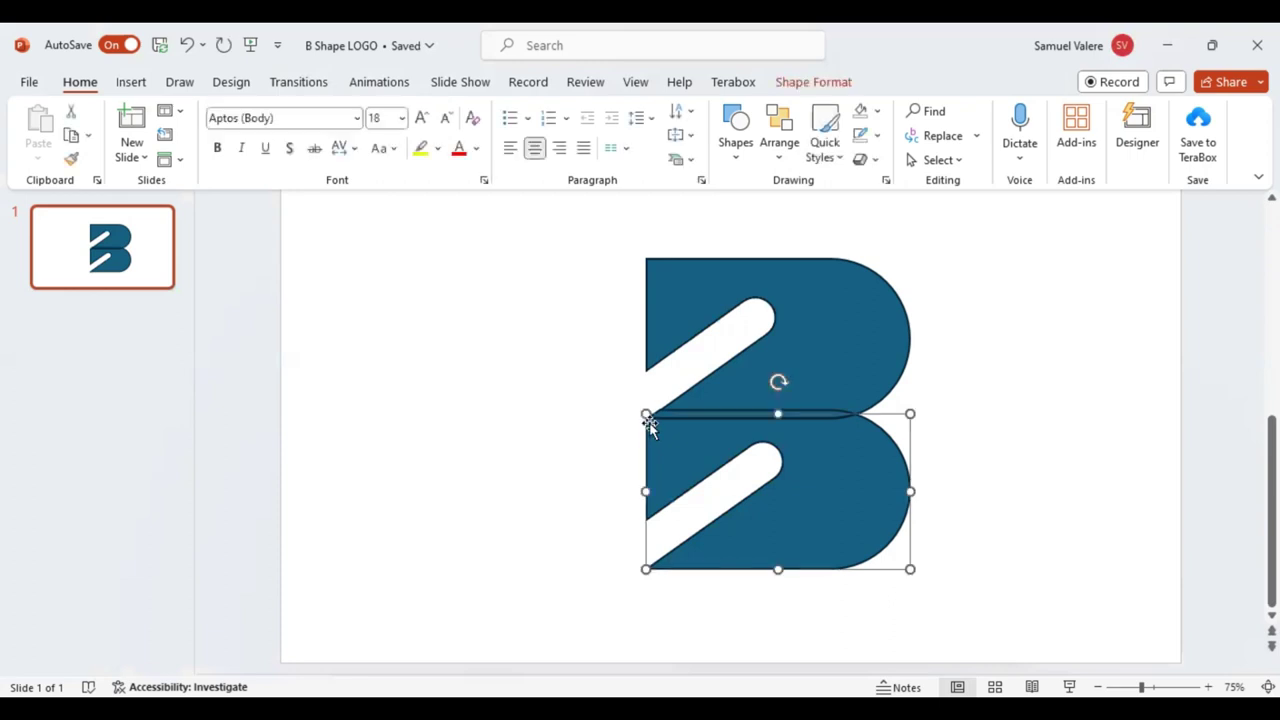
{"action": "key", "text": "Escape"}
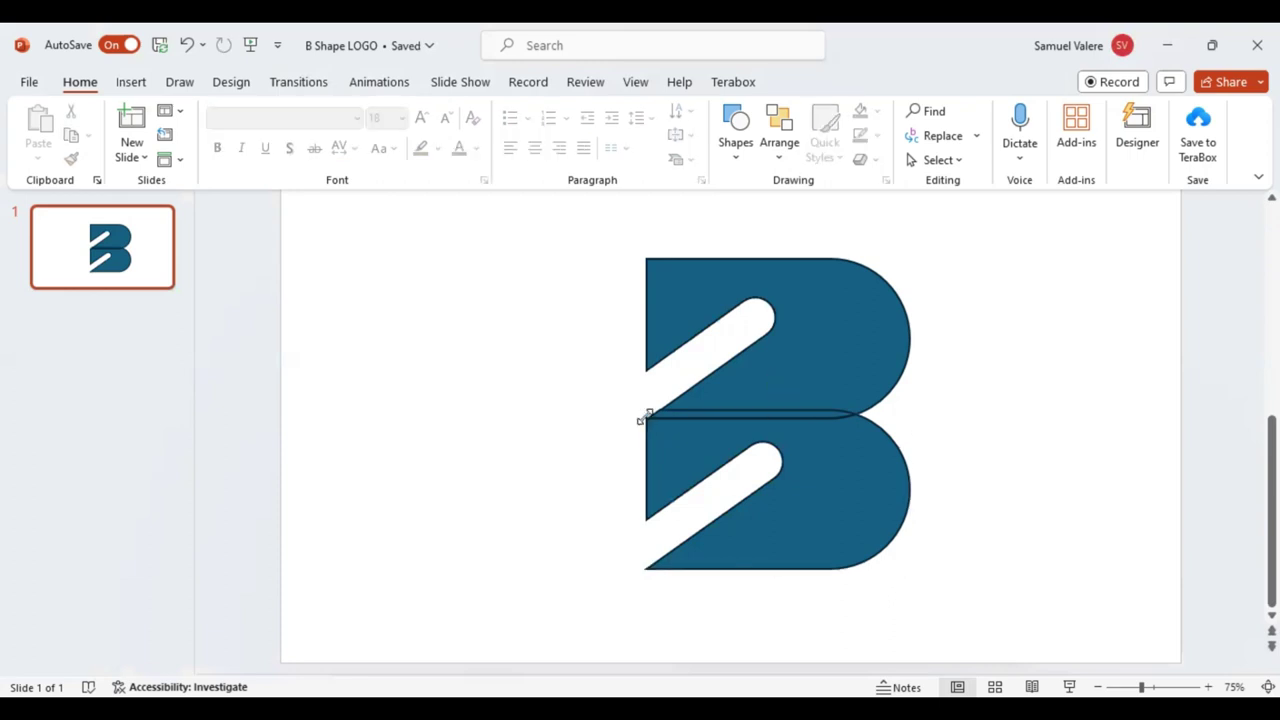
{"action": "left_click", "coordinate": [642, 418]}
{"action": "key", "text": "Escape"}
{"action": "key", "text": "Tab"}
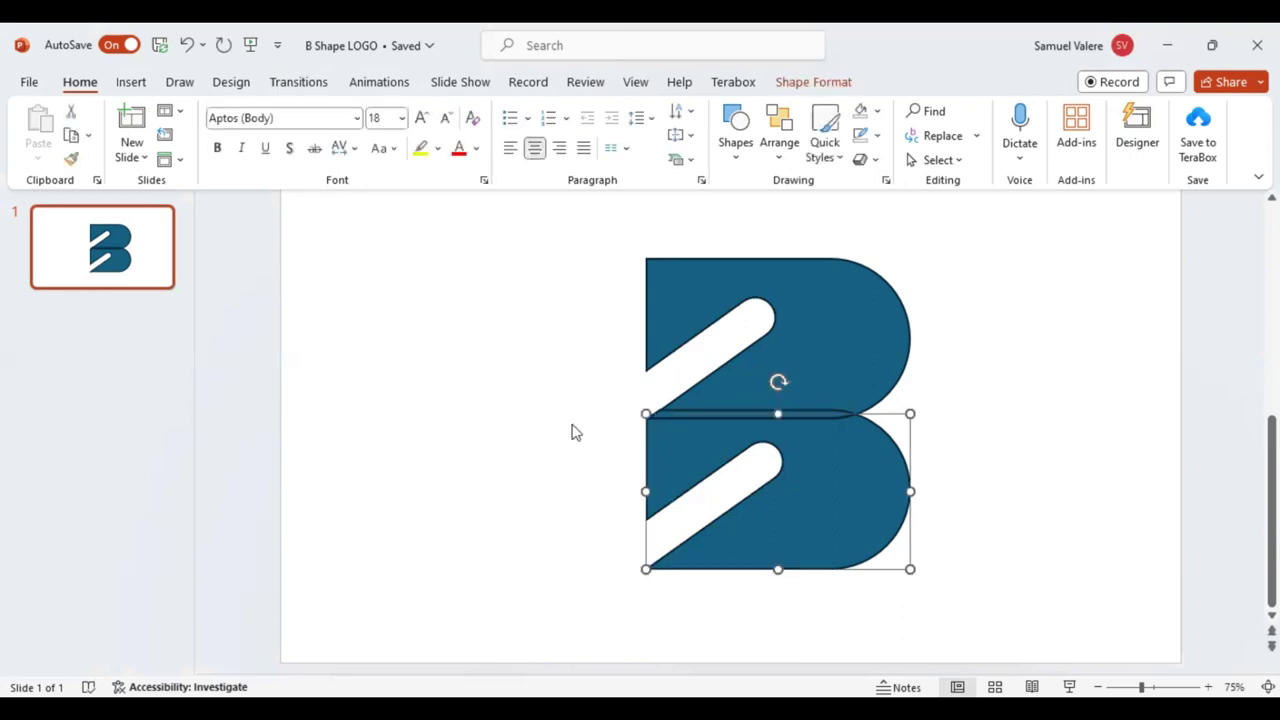
{"action": "left_click", "coordinate": [574, 432]}
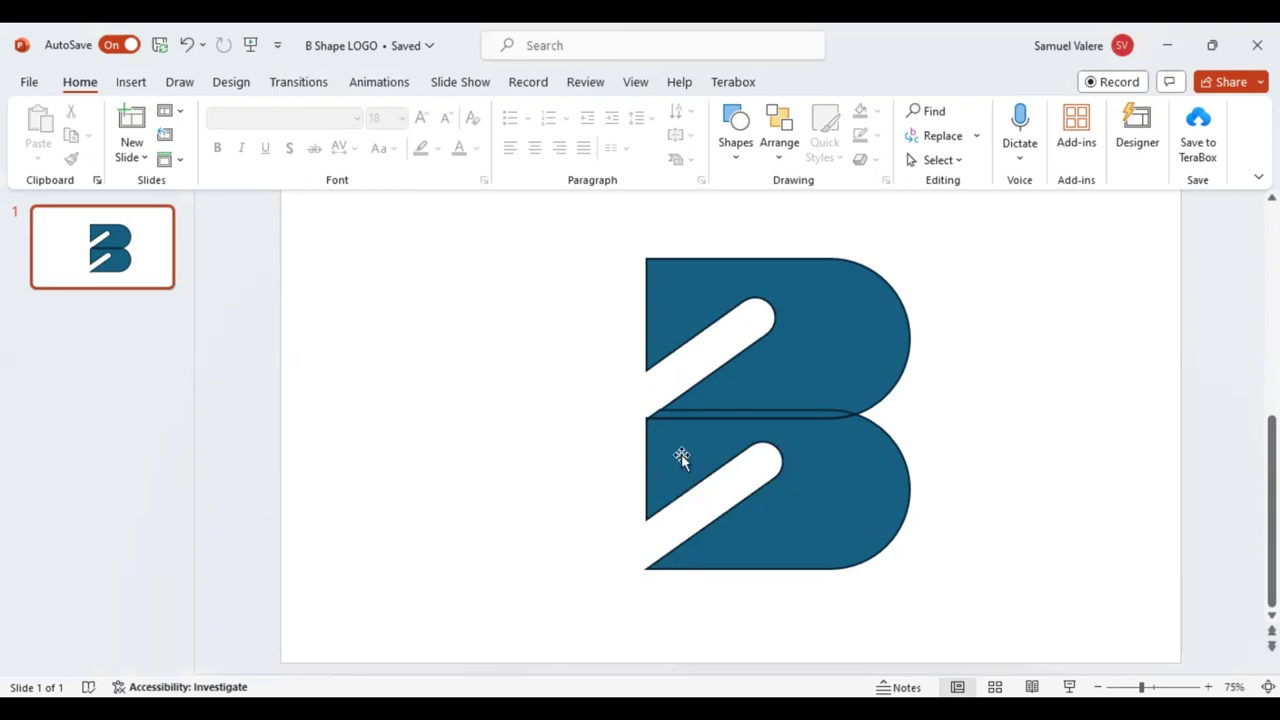
Insert a new rounded rectangle over the B's upper lobe and make its ends fully round.
{"action": "left_click", "coordinate": [131, 81]}
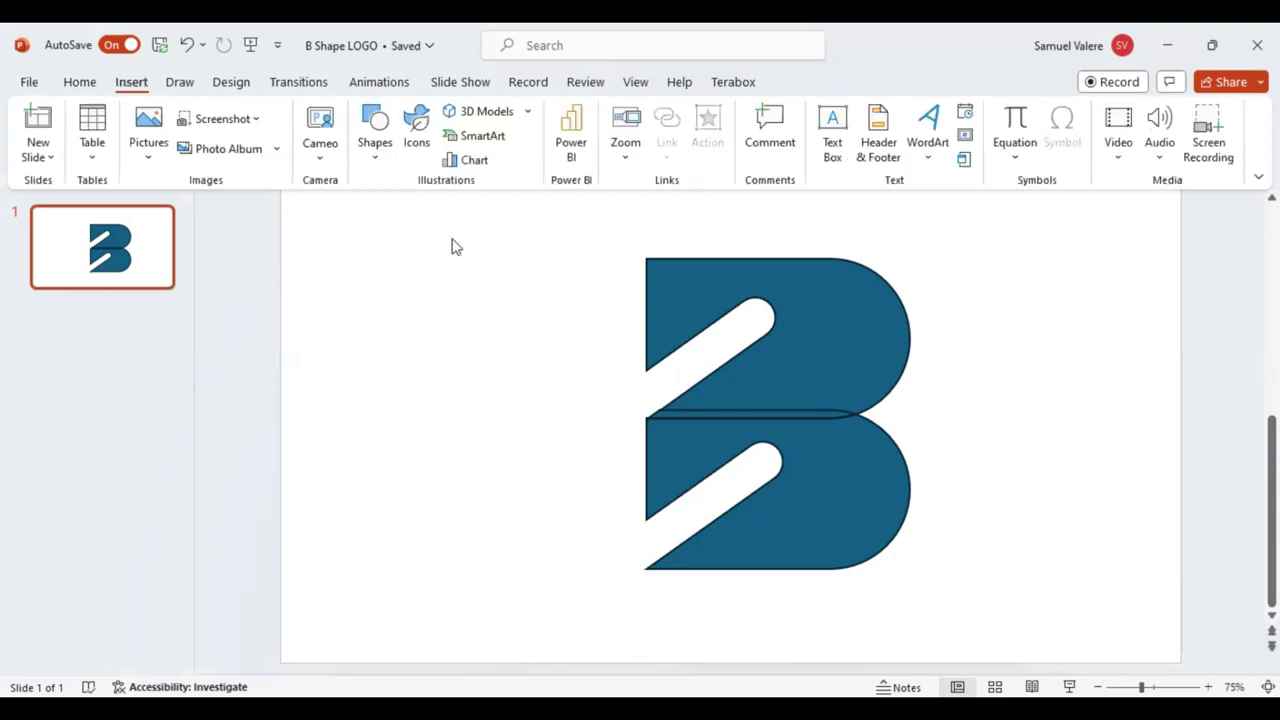
{"action": "left_click", "coordinate": [374, 162]}
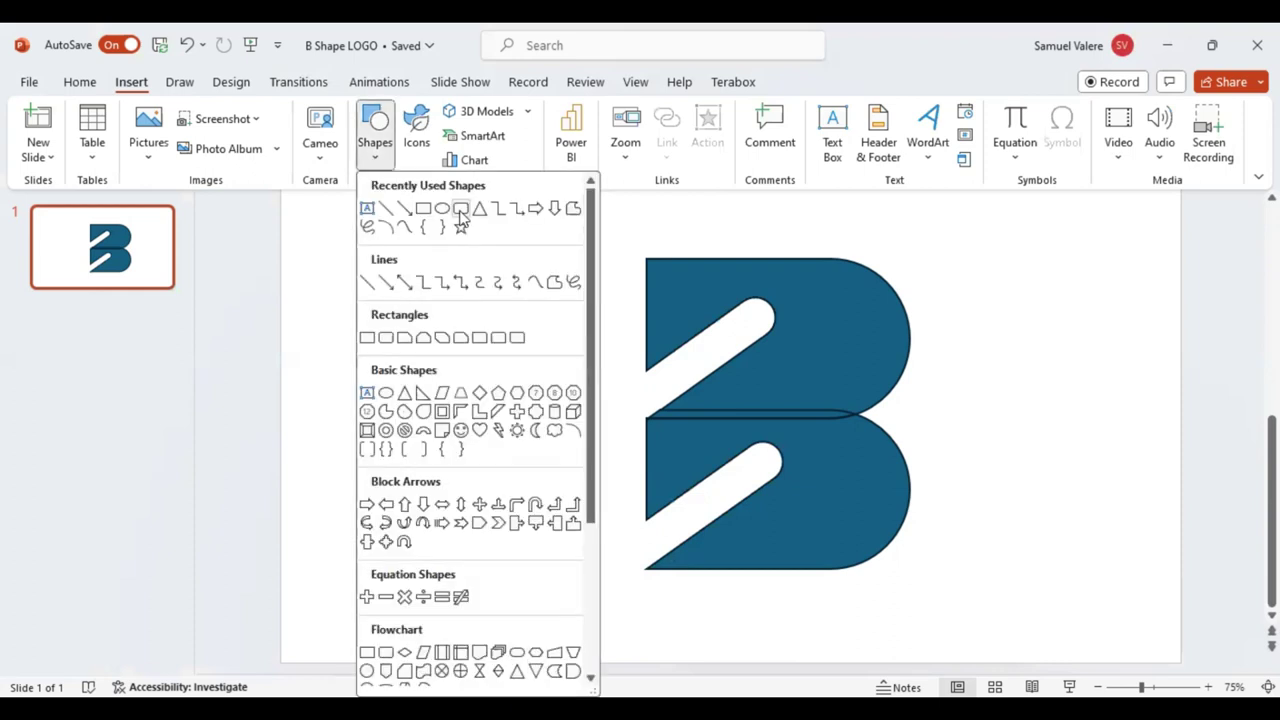
{"action": "left_click", "coordinate": [571, 410]}
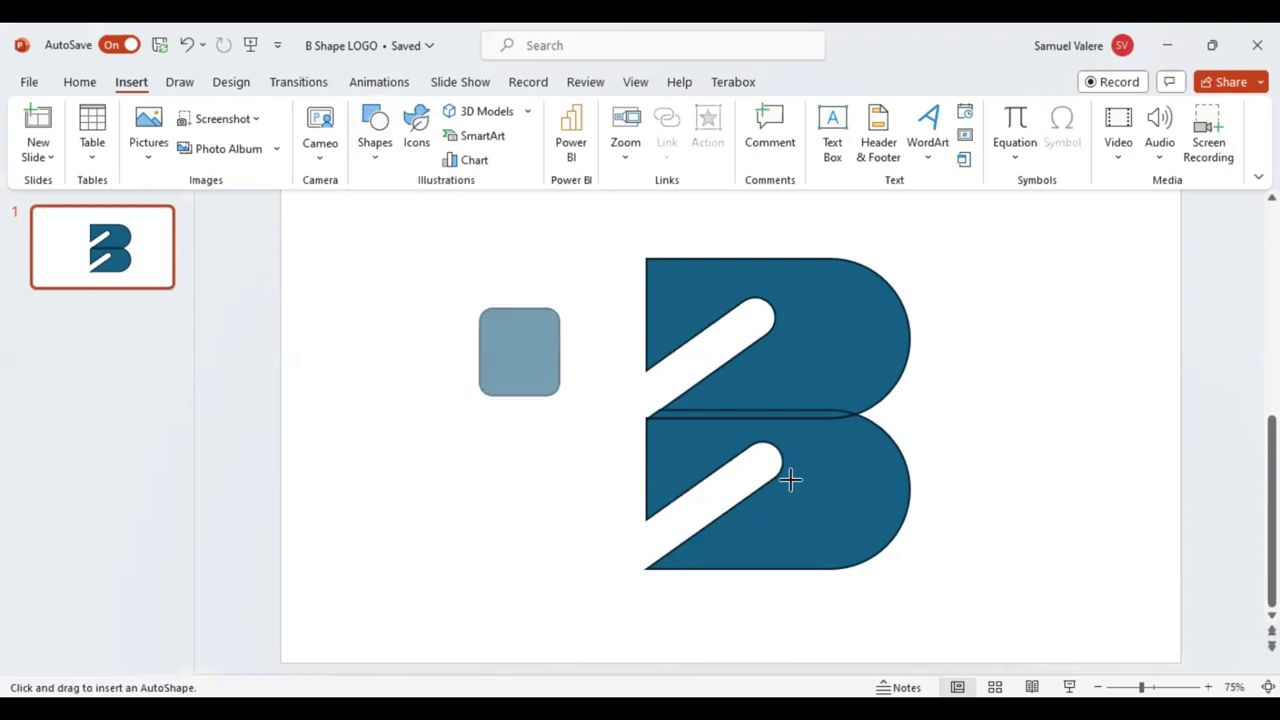
{"action": "left_click_drag", "start_coordinate": [837, 487], "coordinate": [850, 428]}
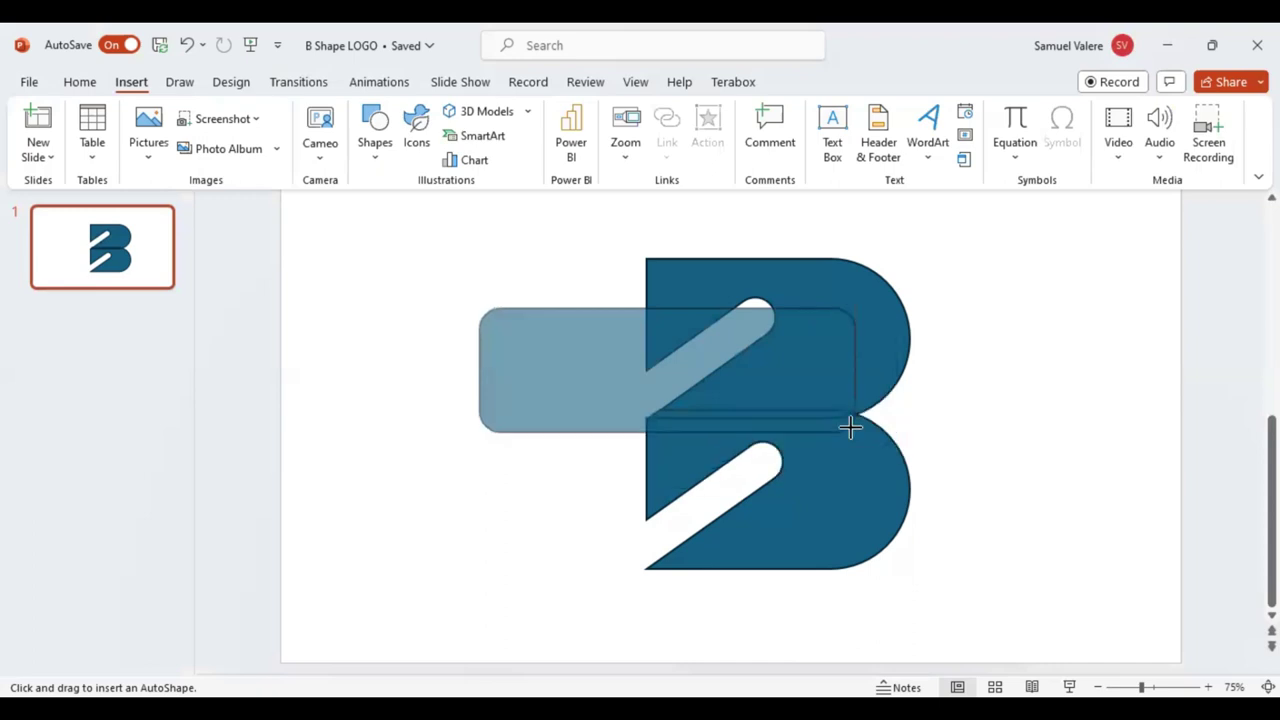
{"action": "left_click_drag", "start_coordinate": [850, 428], "coordinate": [856, 427]}
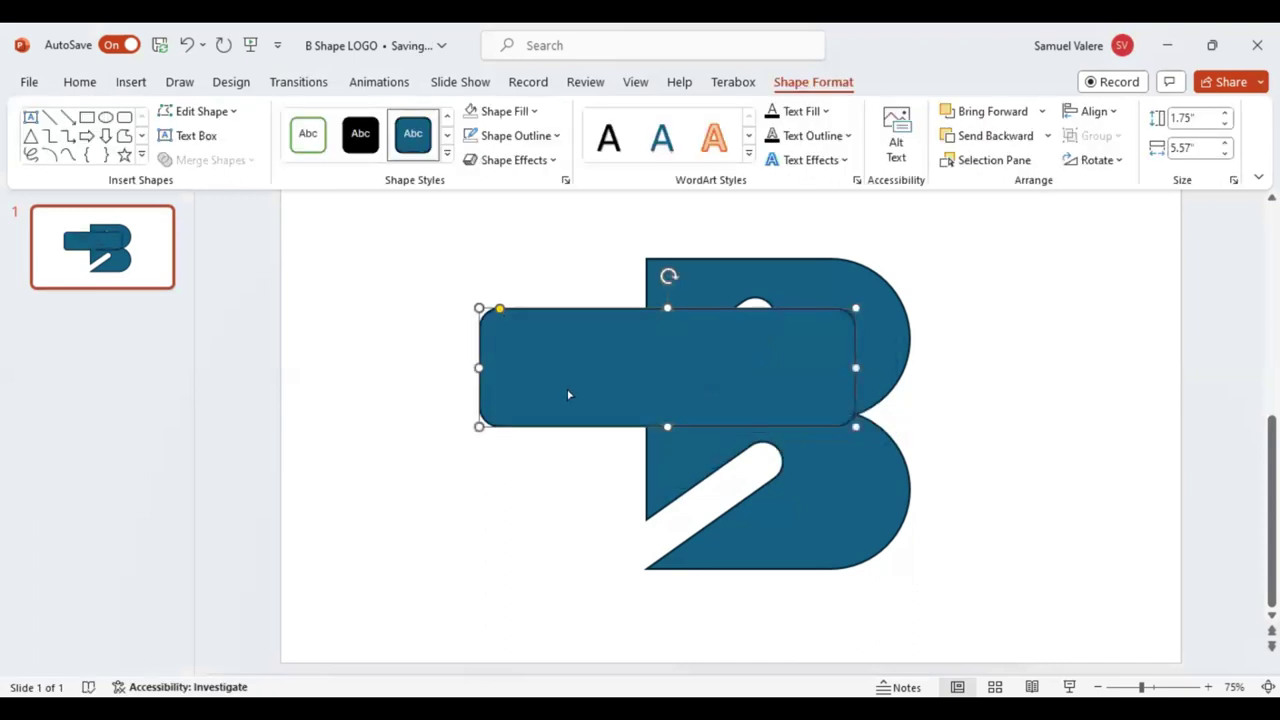
{"action": "left_click_drag", "start_coordinate": [499, 308], "coordinate": [686, 286]}
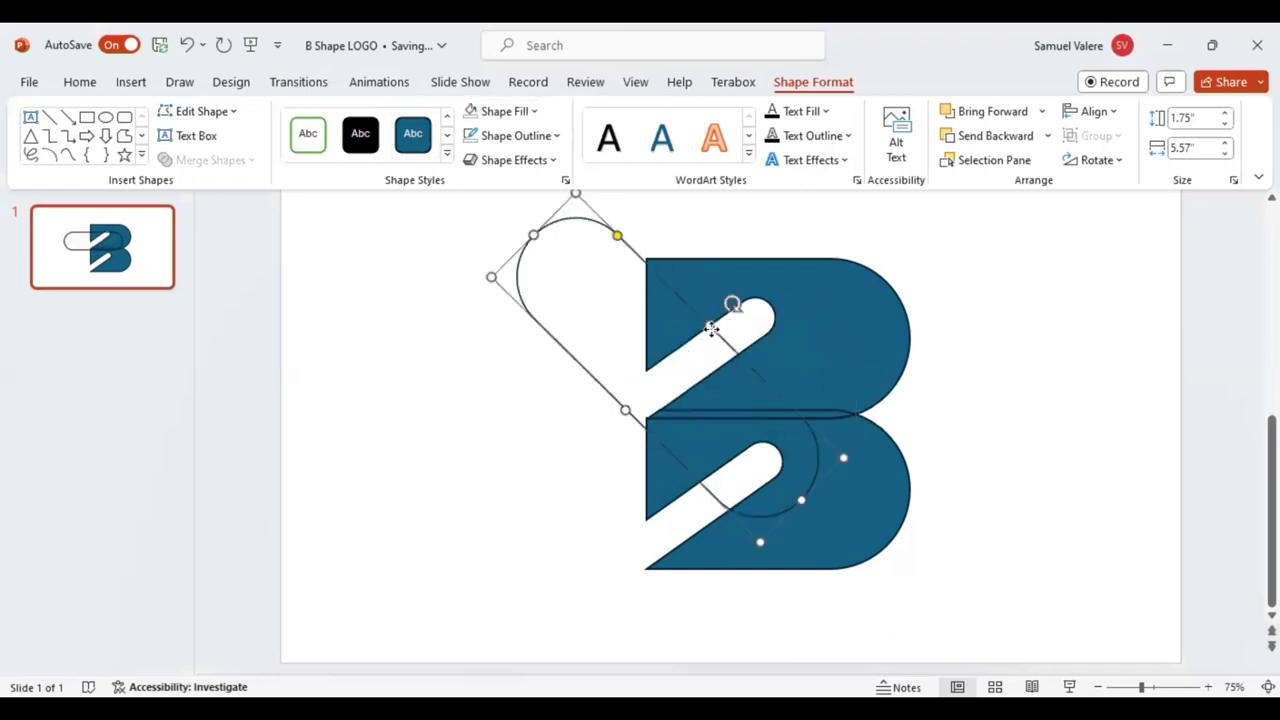
Lengthen and tilt the 1.37" by 6.55" pill to cross the B from upper left to lower right.
{"action": "left_click_drag", "start_coordinate": [733, 347], "coordinate": [822, 380]}
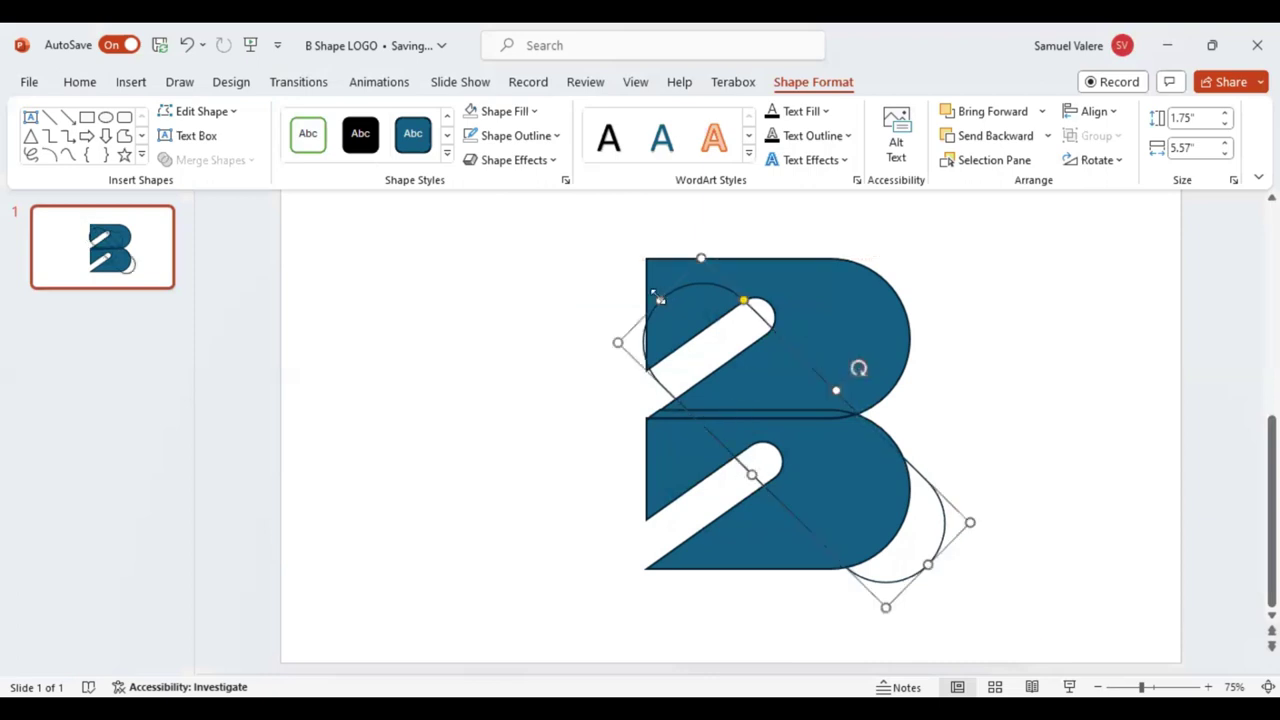
{"action": "left_click_drag", "start_coordinate": [625, 260], "coordinate": [625, 260]}
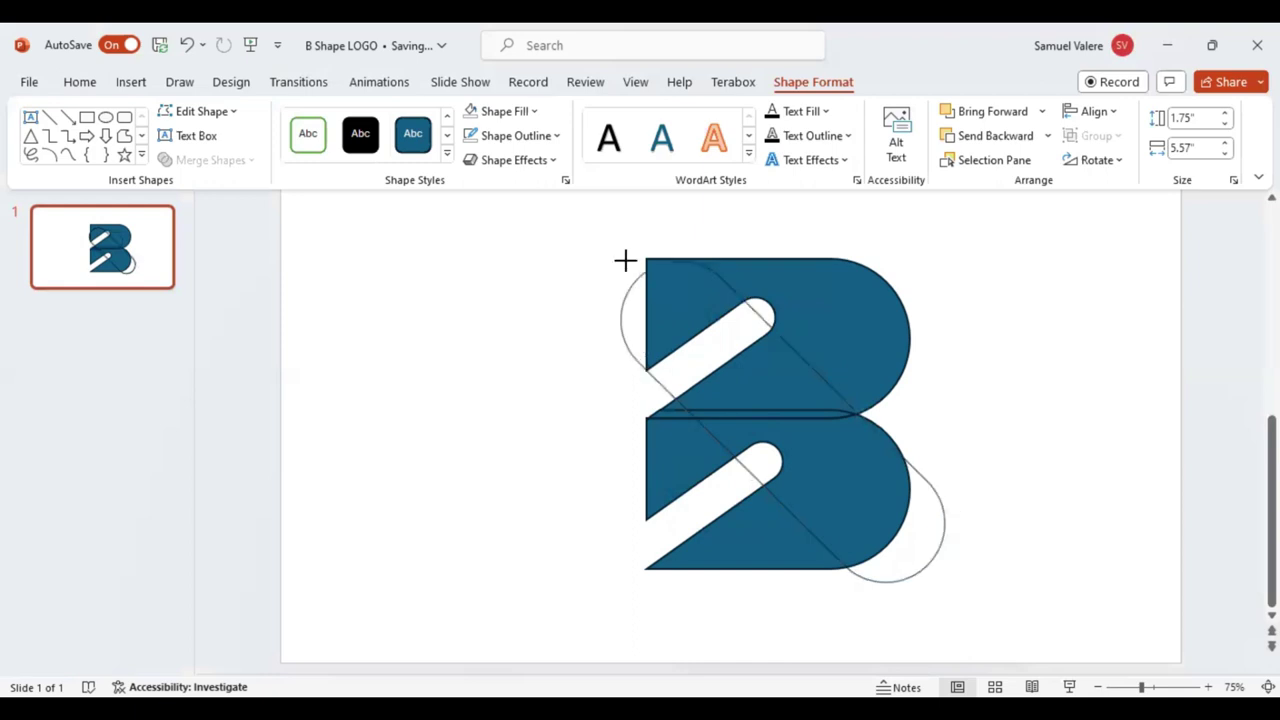
{"action": "left_click", "coordinate": [740, 465]}
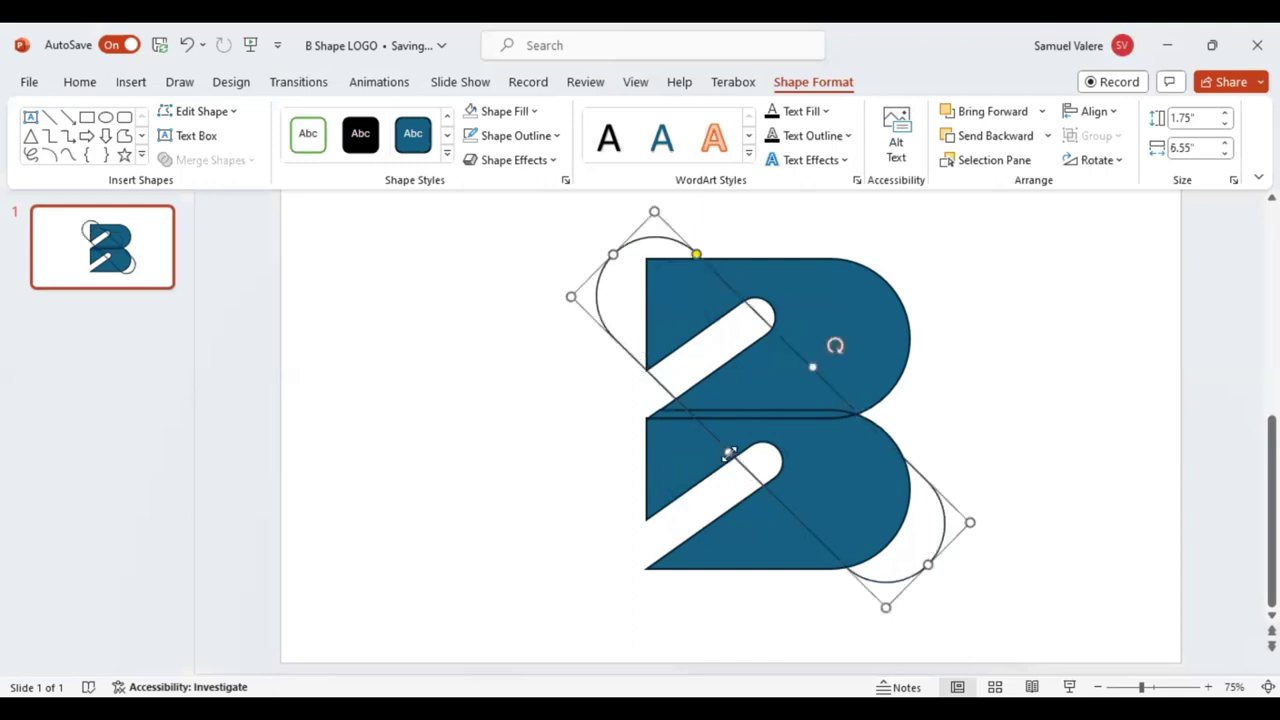
{"action": "left_click_drag", "start_coordinate": [733, 450], "coordinate": [760, 447]}
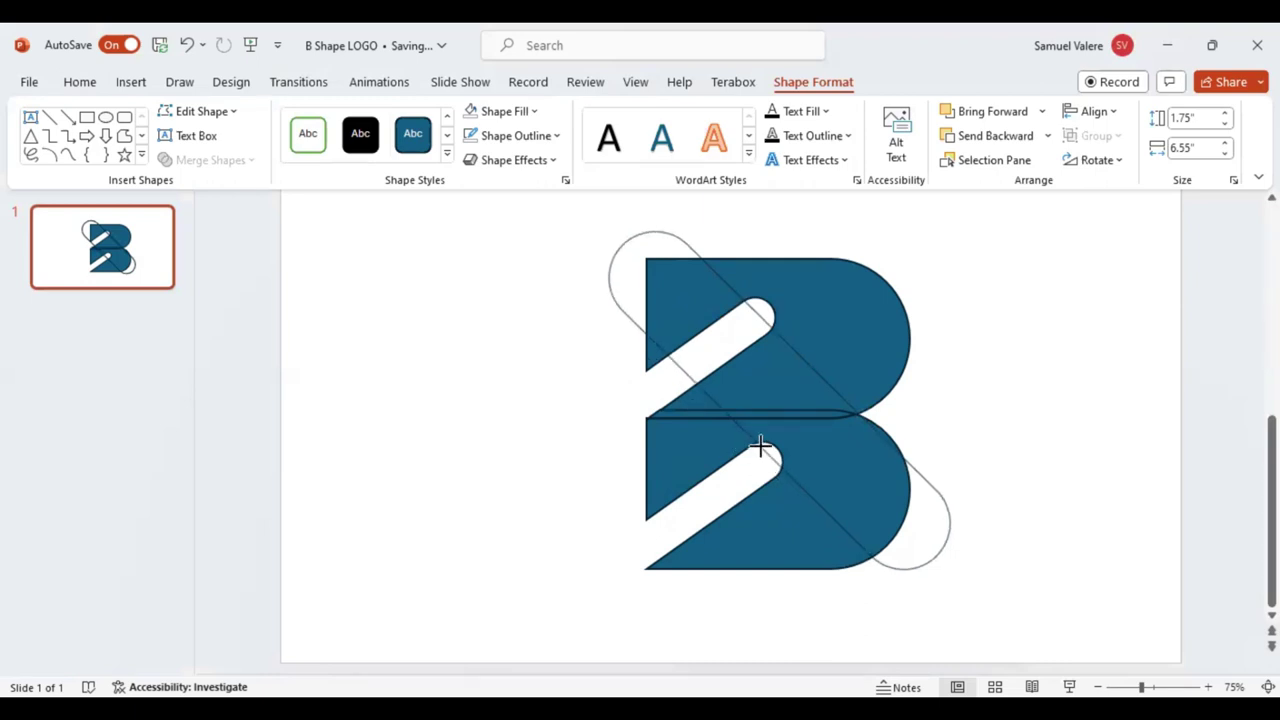
{"action": "left_click_drag", "start_coordinate": [760, 447], "coordinate": [762, 449]}
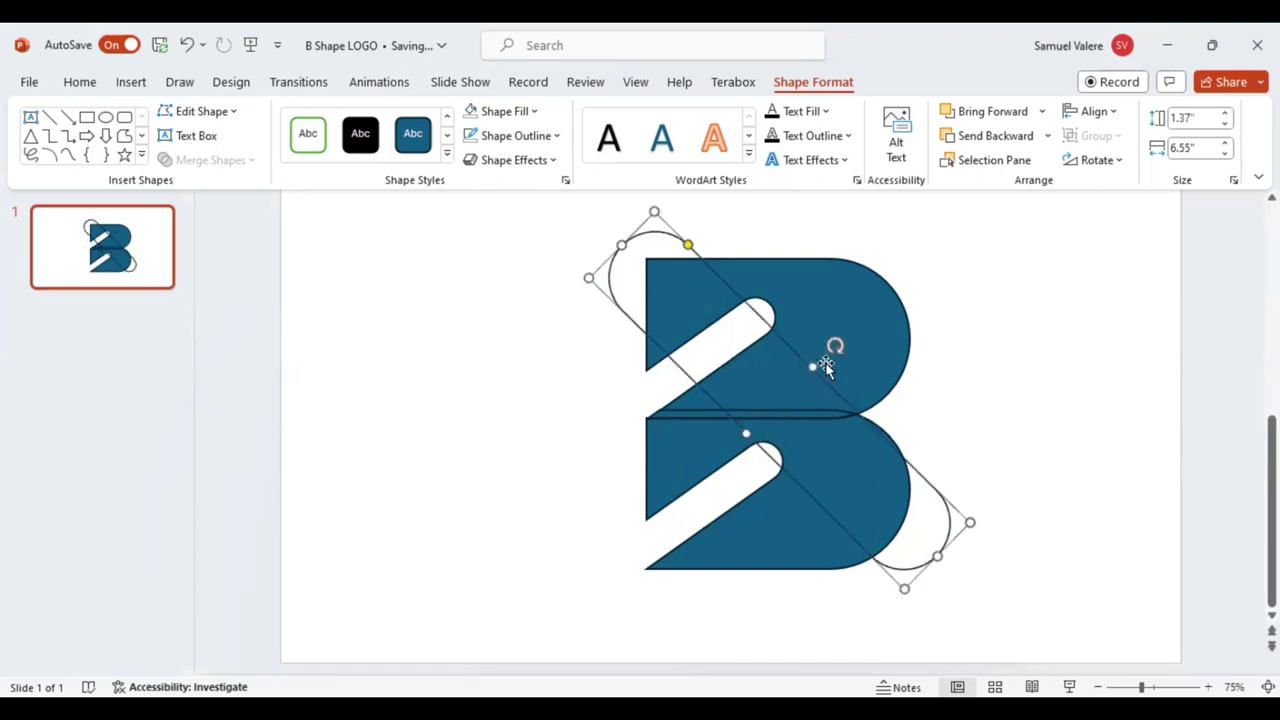
{"action": "left_click_drag", "start_coordinate": [835, 346], "coordinate": [844, 354]}
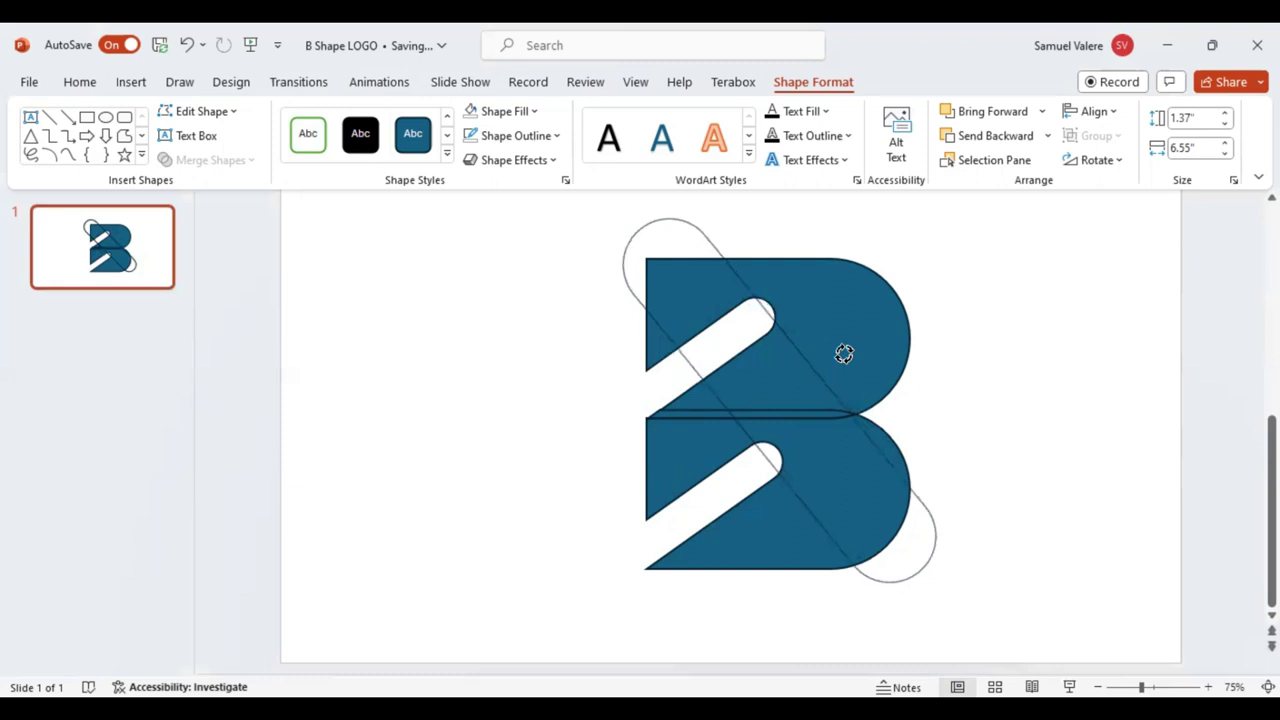
{"action": "left_click_drag", "start_coordinate": [844, 354], "coordinate": [844, 354]}
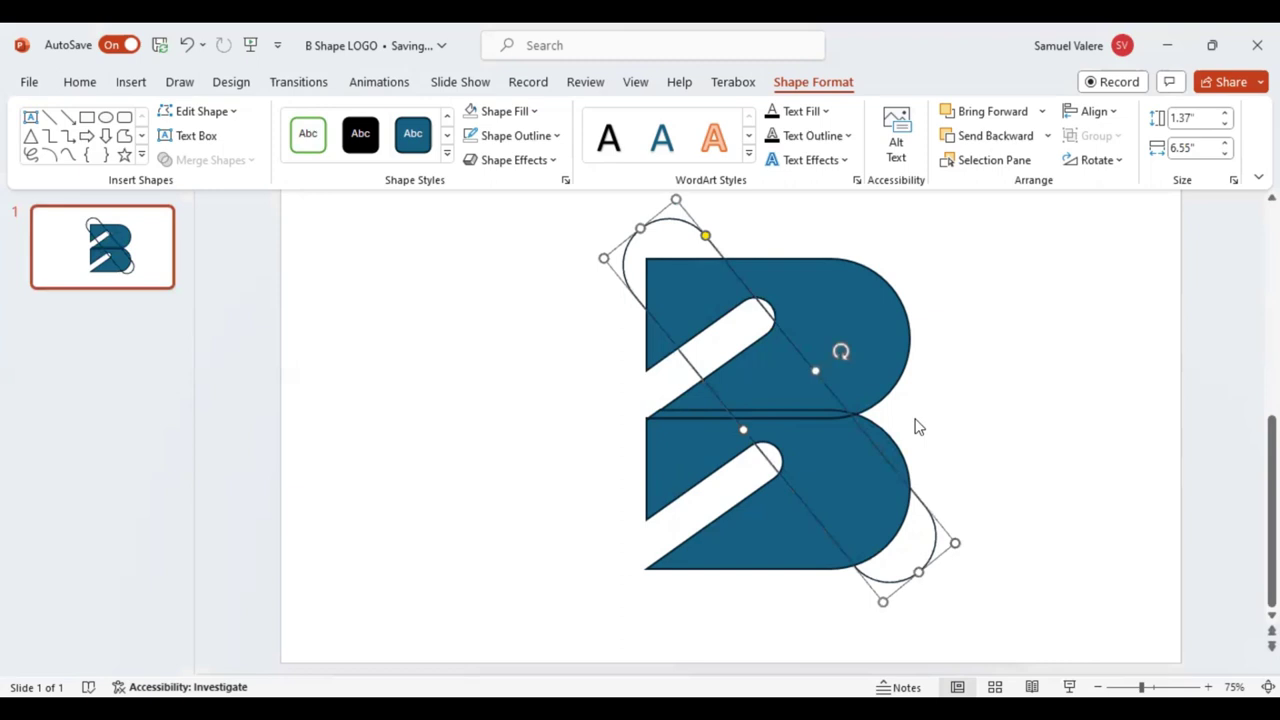
{"action": "key", "text": "Right"}
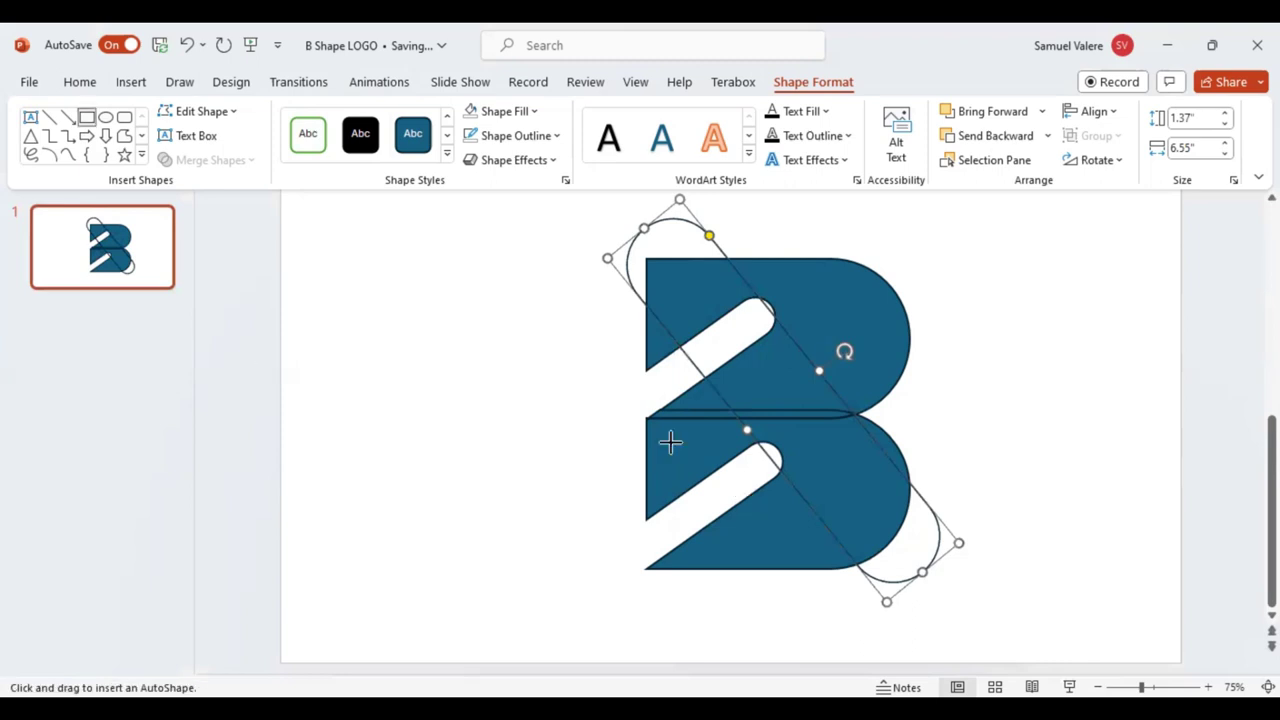
Draw a 1.32" by 5.01" rectangle over the B and remove its fill.
{"action": "left_click_drag", "start_coordinate": [453, 468], "coordinate": [749, 419]}
{"action": "left_click_drag", "start_coordinate": [792, 379], "coordinate": [793, 383]}
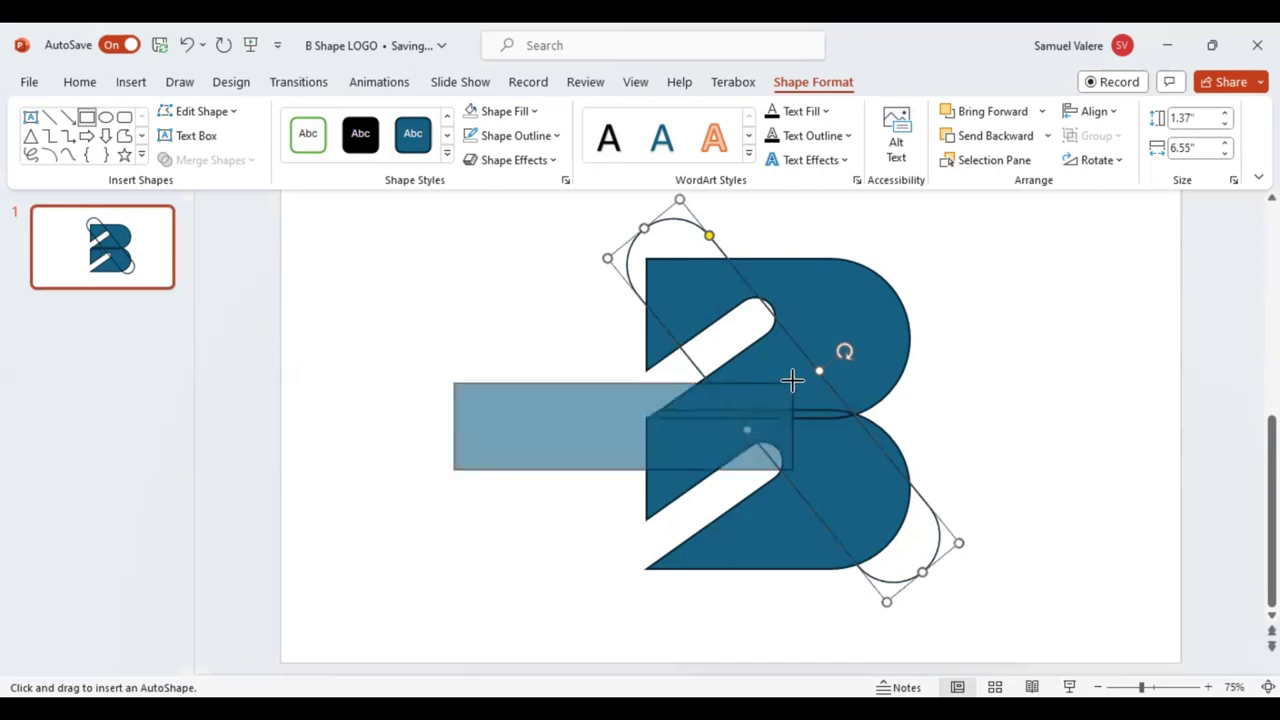
{"action": "left_click", "coordinate": [497, 111]}
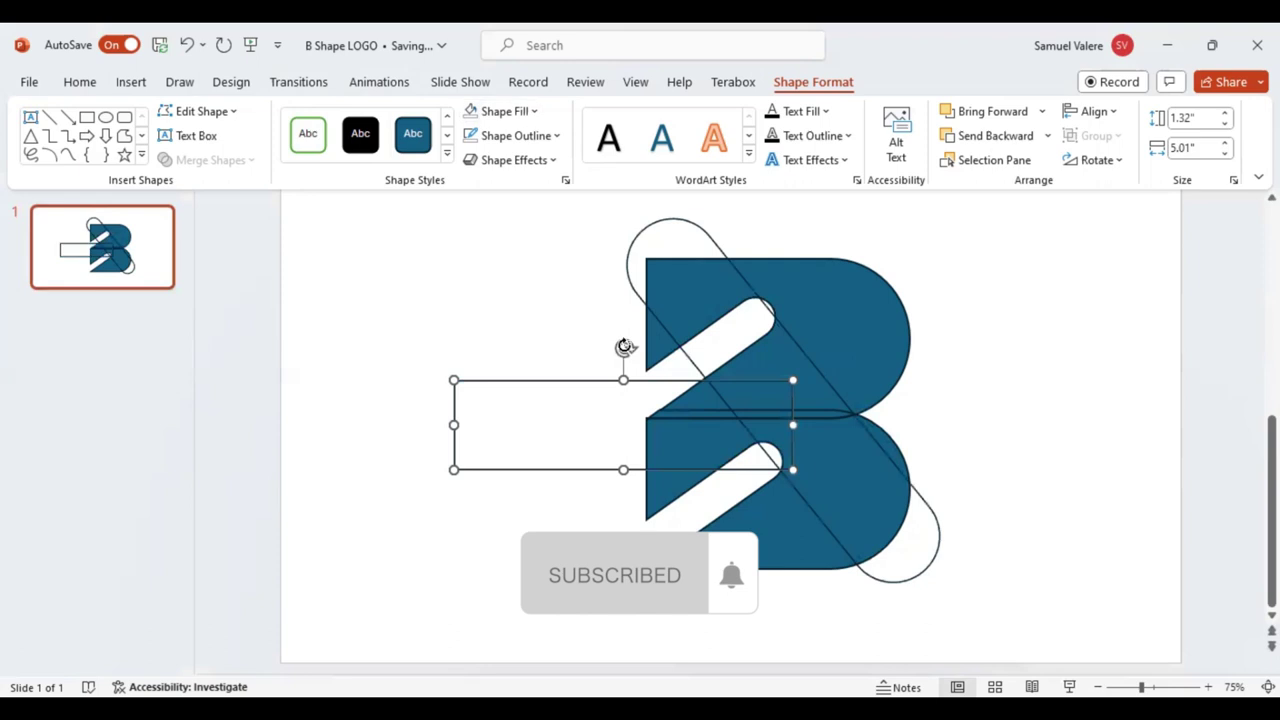
{"action": "left_click", "coordinate": [621, 400]}
Rotate and nudge the rectangle to lie along the lower white slit, past the B's left side.
{"action": "mouse_move", "coordinate": [621, 400]}
{"action": "left_mouse_down"}
{"action": "mouse_move", "coordinate": [621, 344]}
{"action": "mouse_move", "coordinate": [577, 352]}
{"action": "left_mouse_up"}
{"action": "left_click_drag", "start_coordinate": [601, 500], "coordinate": [646, 520]}
{"action": "left_click_drag", "start_coordinate": [624, 388], "coordinate": [622, 390]}
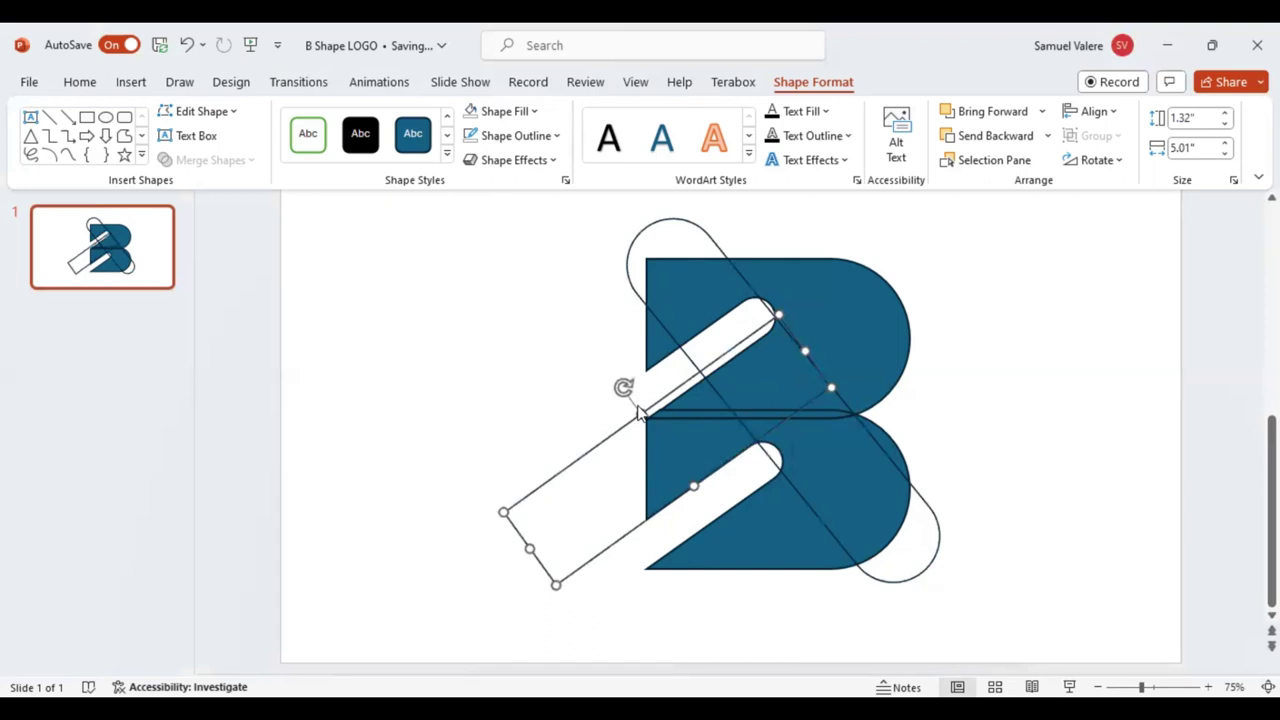
{"action": "key", "text": "Right"}
{"action": "key", "text": "Right"}
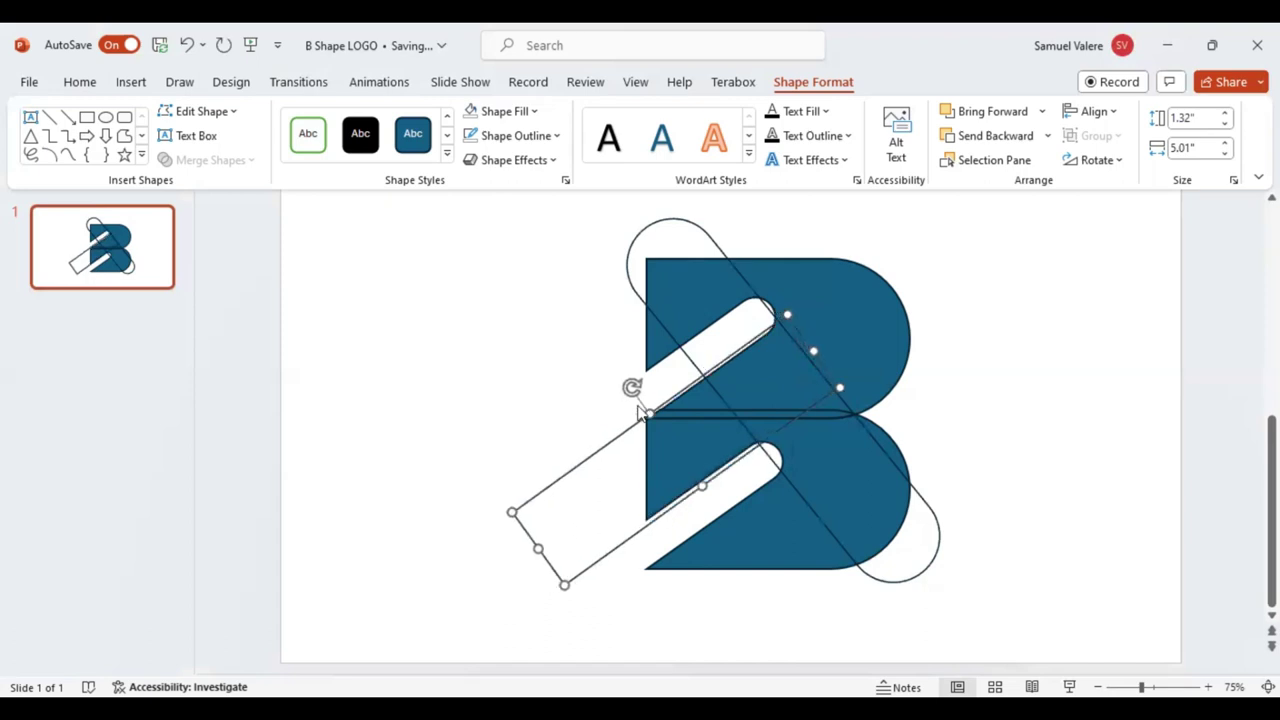
{"action": "key", "text": "Up"}
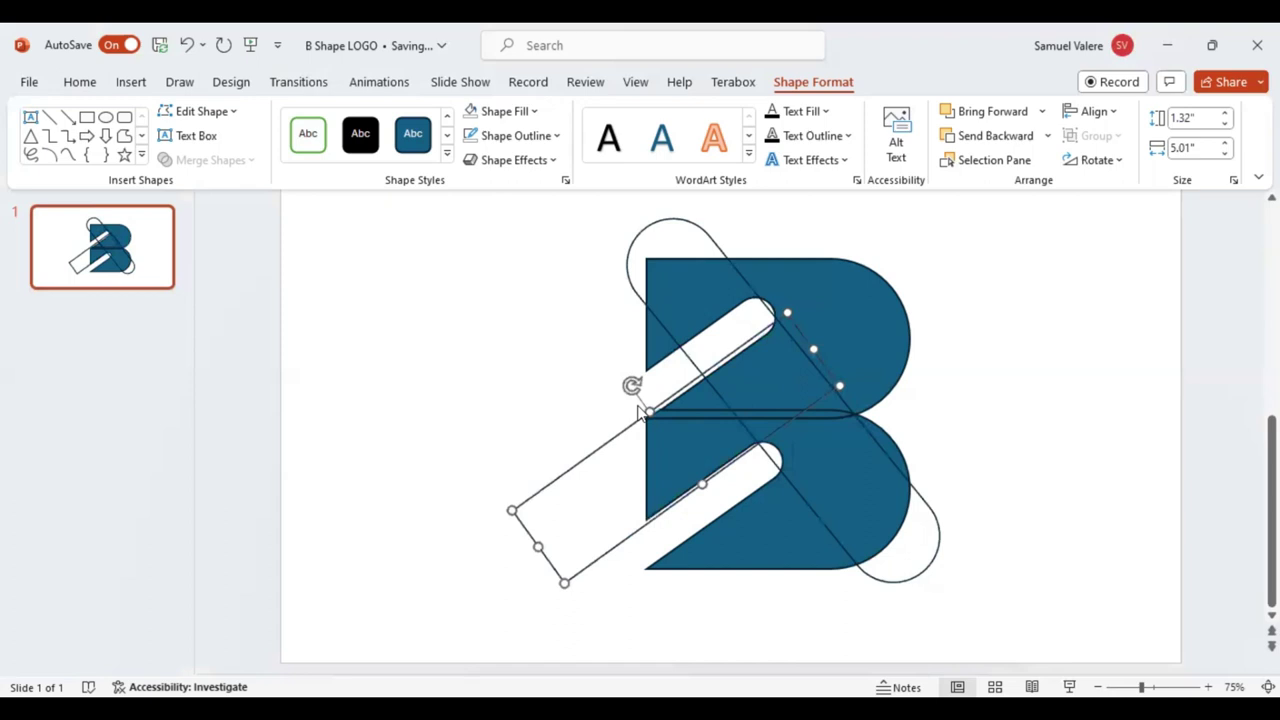
{"action": "key", "text": "ctrl+Right"}
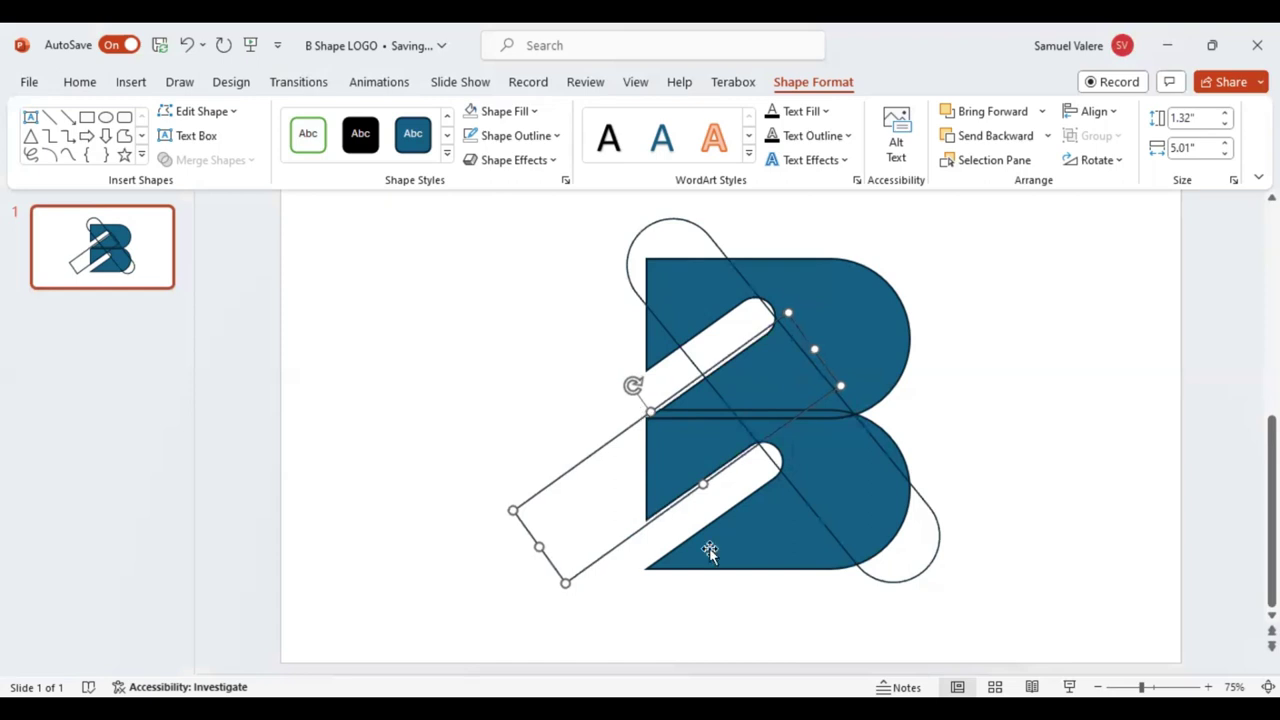
Select the upper and lower B halves and the line between them.
{"action": "left_click", "coordinate": [708, 552]}
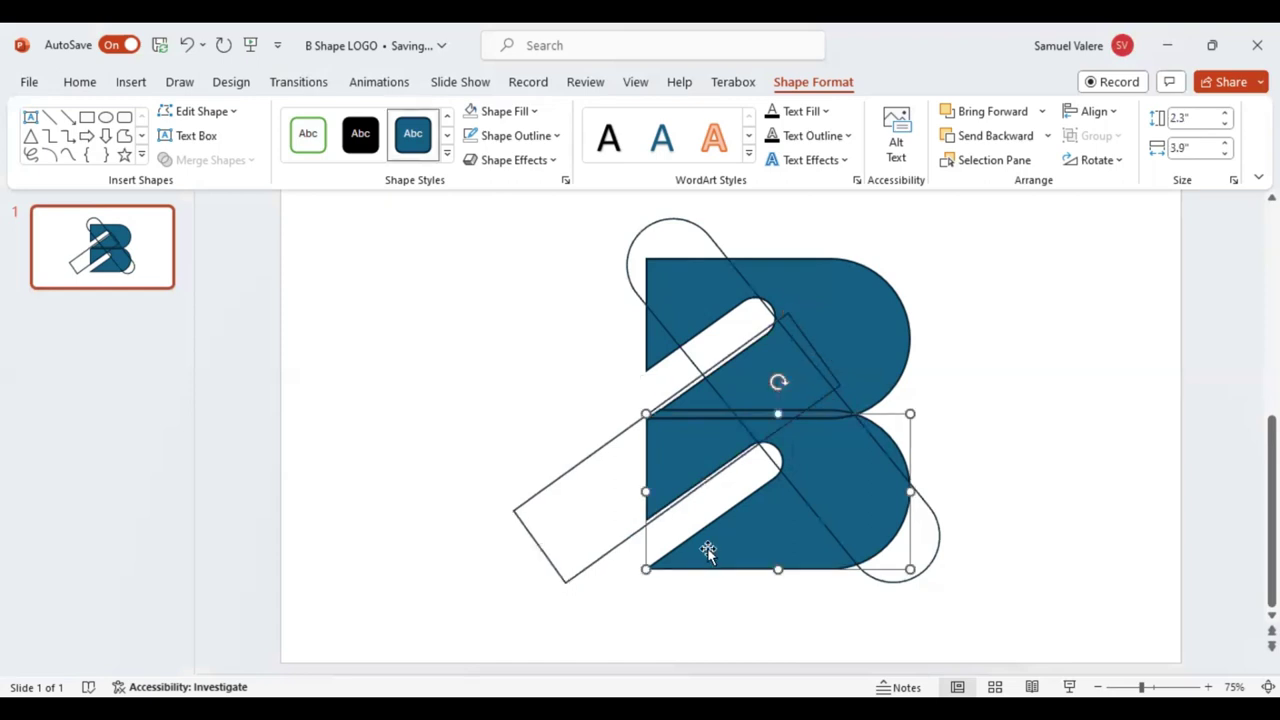
{"action": "left_click", "coordinate": [932, 550], "text": "shift"}
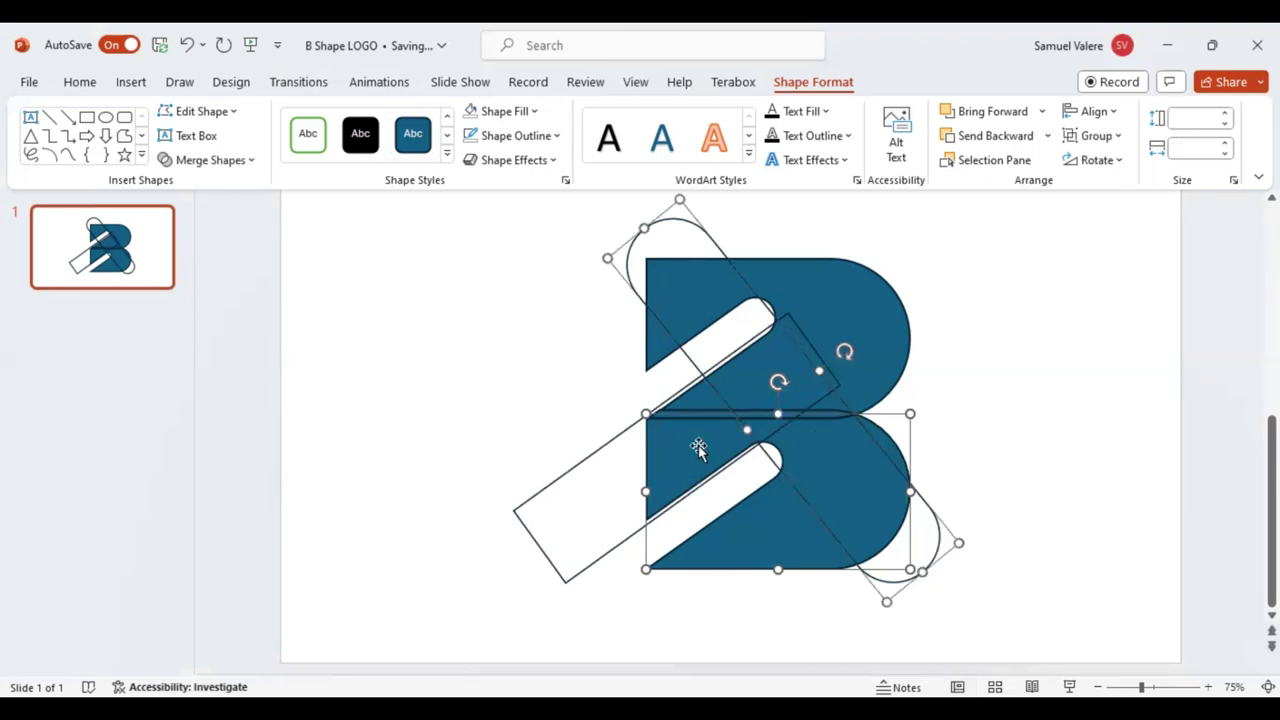
{"action": "left_click", "coordinate": [842, 431], "text": "shift"}
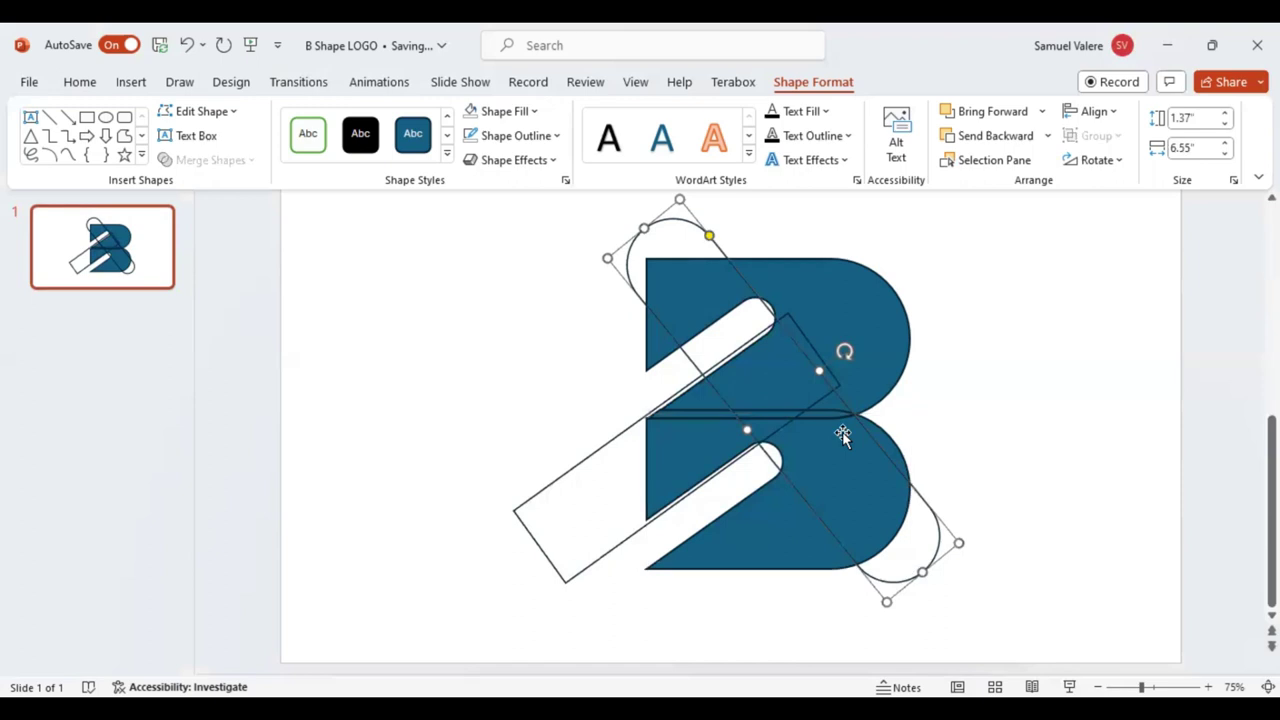
{"action": "left_click", "coordinate": [835, 415]}
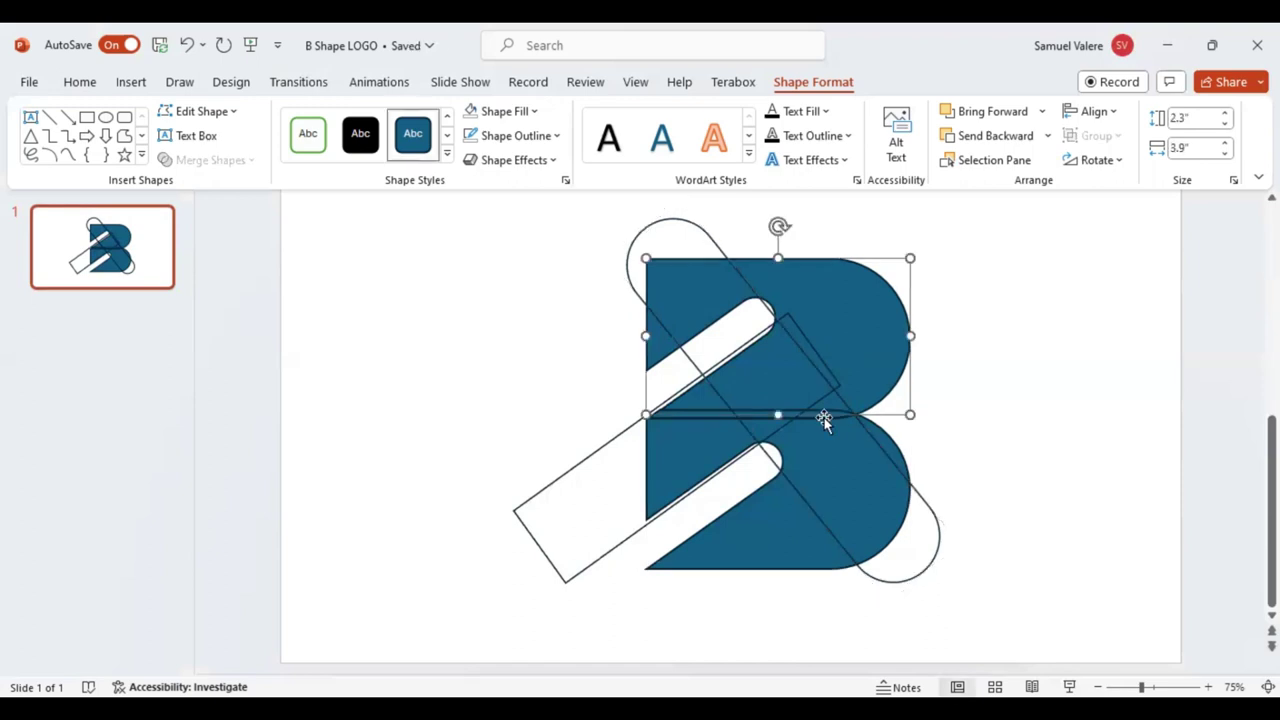
{"action": "left_click", "coordinate": [826, 415]}
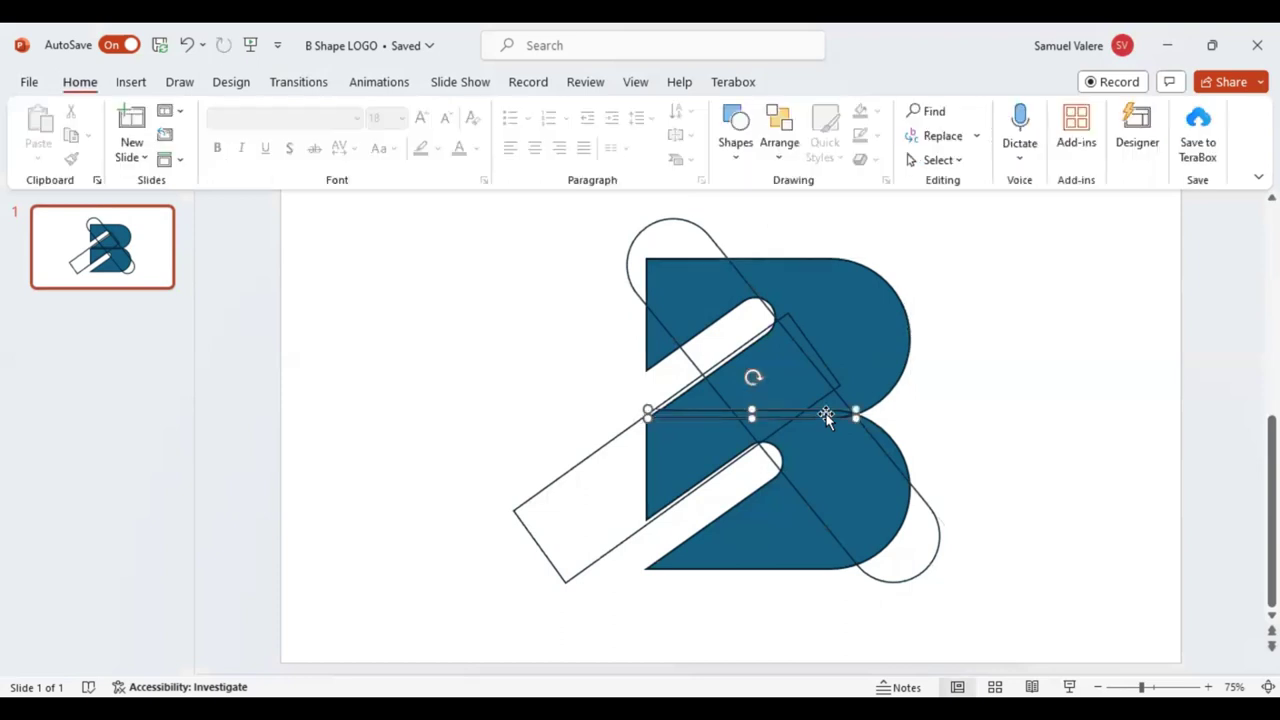
{"action": "left_click", "coordinate": [880, 333], "text": "shift"}
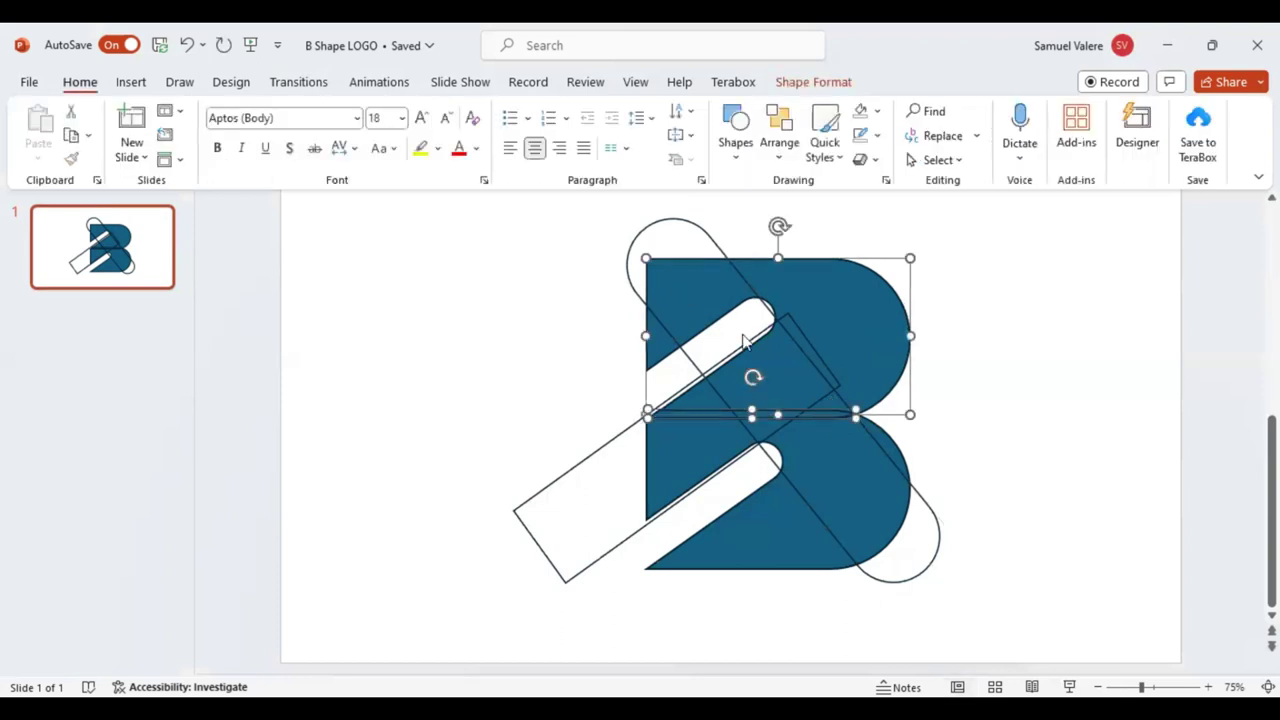
{"action": "left_click", "coordinate": [672, 440], "text": "shift"}
Add the lower B half, the rectangle and the long pill, then open the Merge Shapes list.
{"action": "left_click", "coordinate": [672, 440], "text": "shift"}
{"action": "left_click", "coordinate": [613, 556], "text": "shift"}
{"action": "left_click", "coordinate": [716, 296], "text": "shift"}
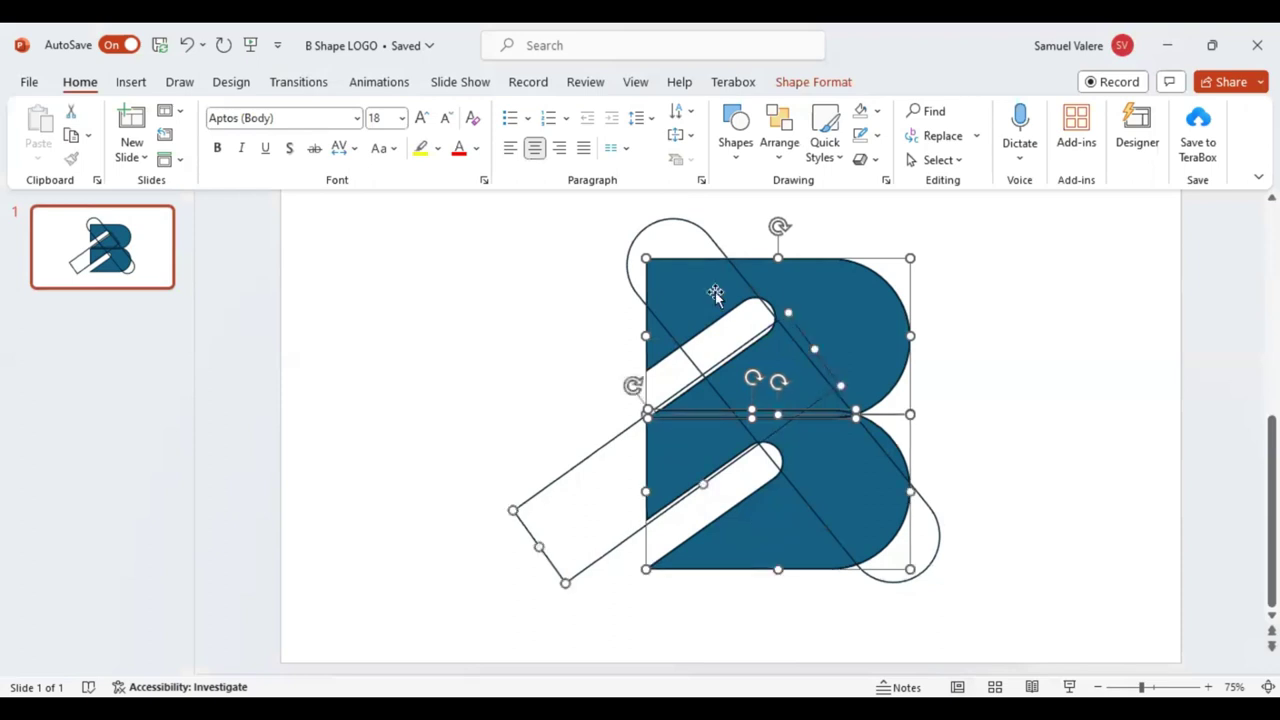
{"action": "left_click", "coordinate": [717, 246], "text": "shift"}
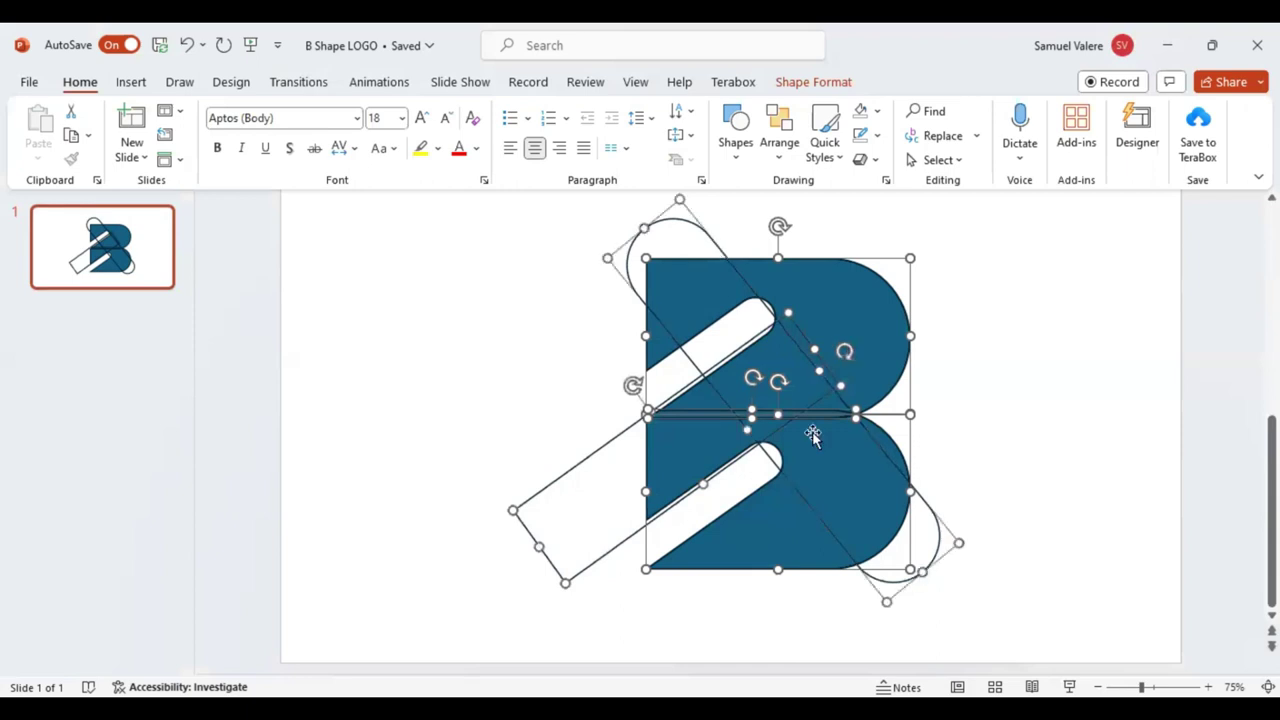
{"action": "left_click", "coordinate": [813, 82]}
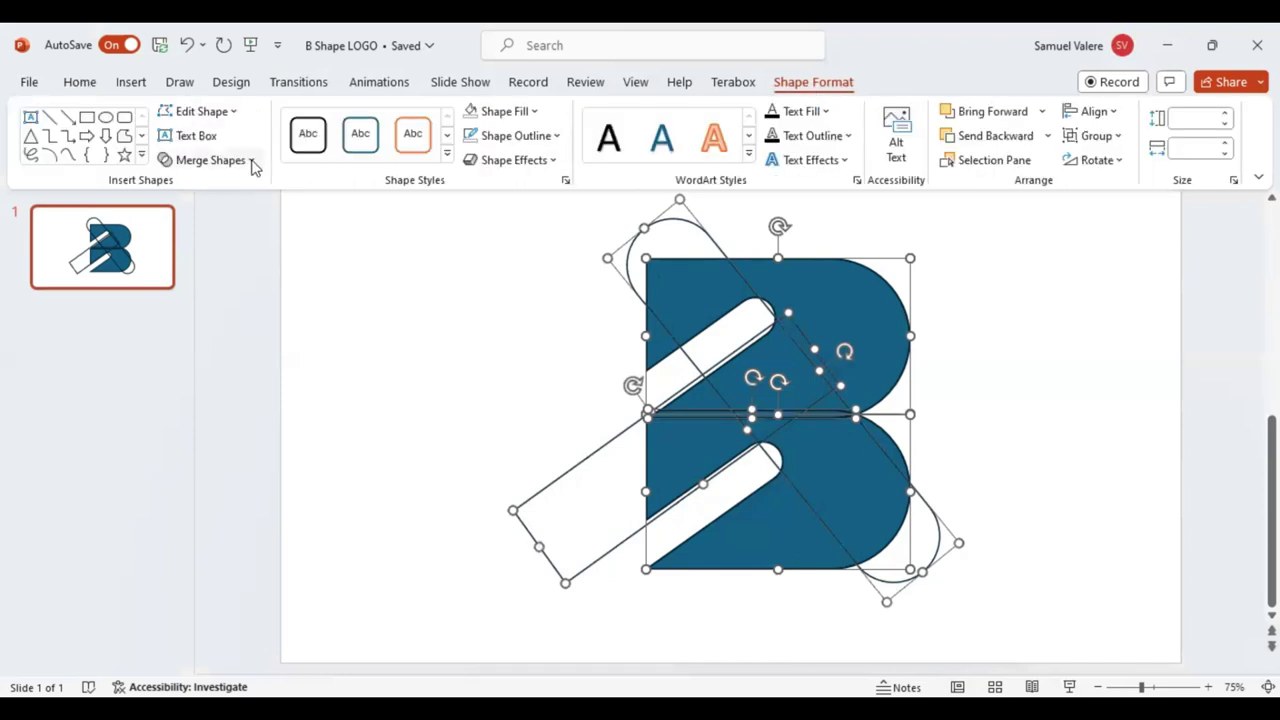
{"action": "left_click", "coordinate": [251, 161]}
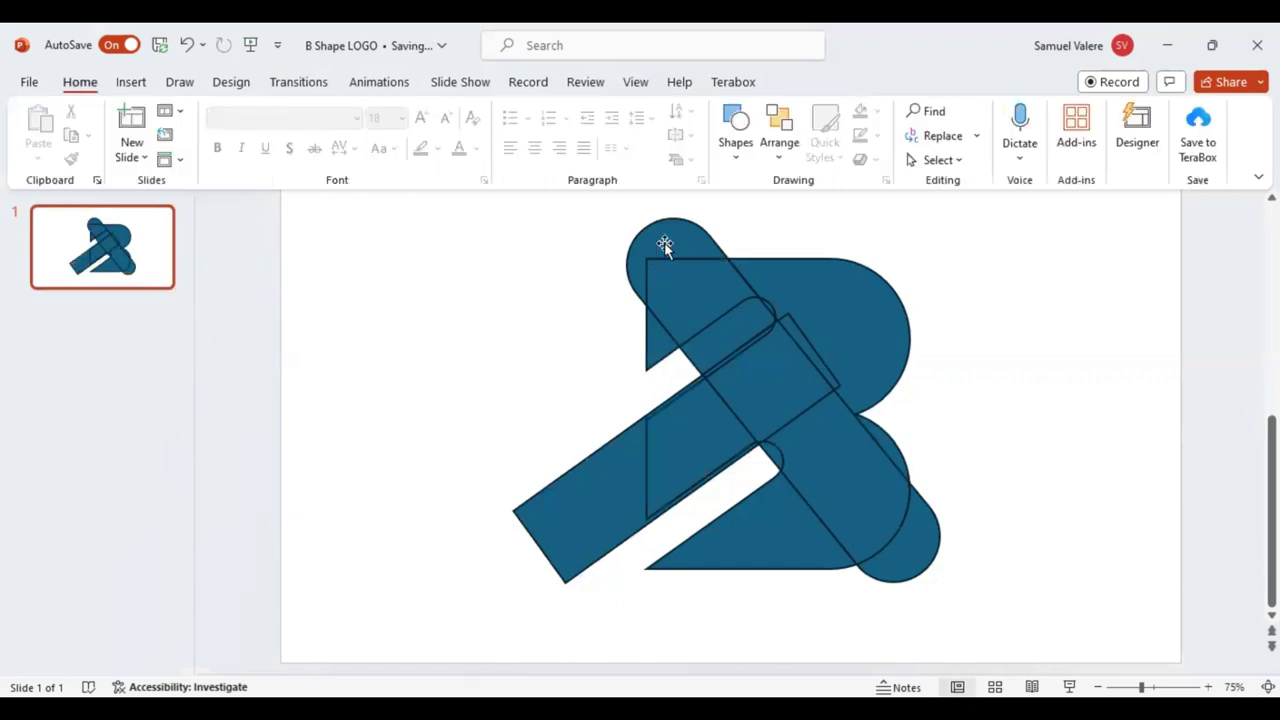
Delete the rounded cap, lower-left bar and rounded lower-right fragments outside the B.
{"action": "key", "text": "Delete"}
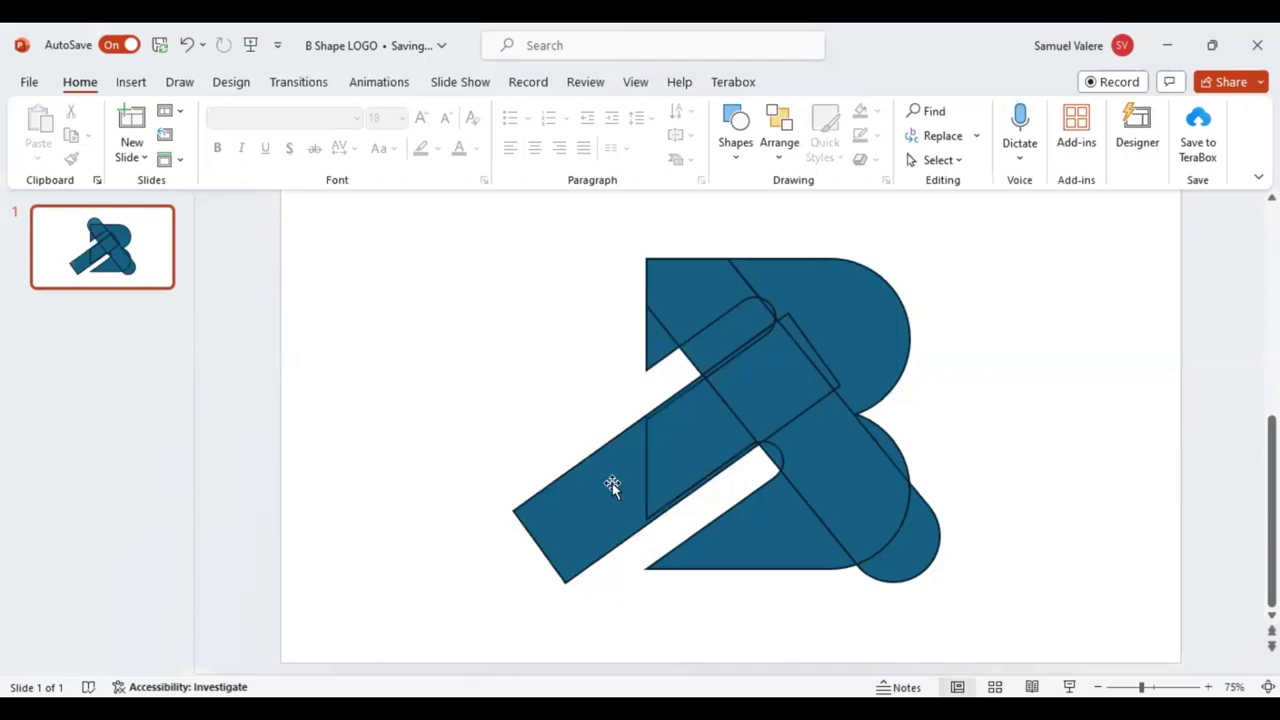
{"action": "left_click", "coordinate": [612, 485]}
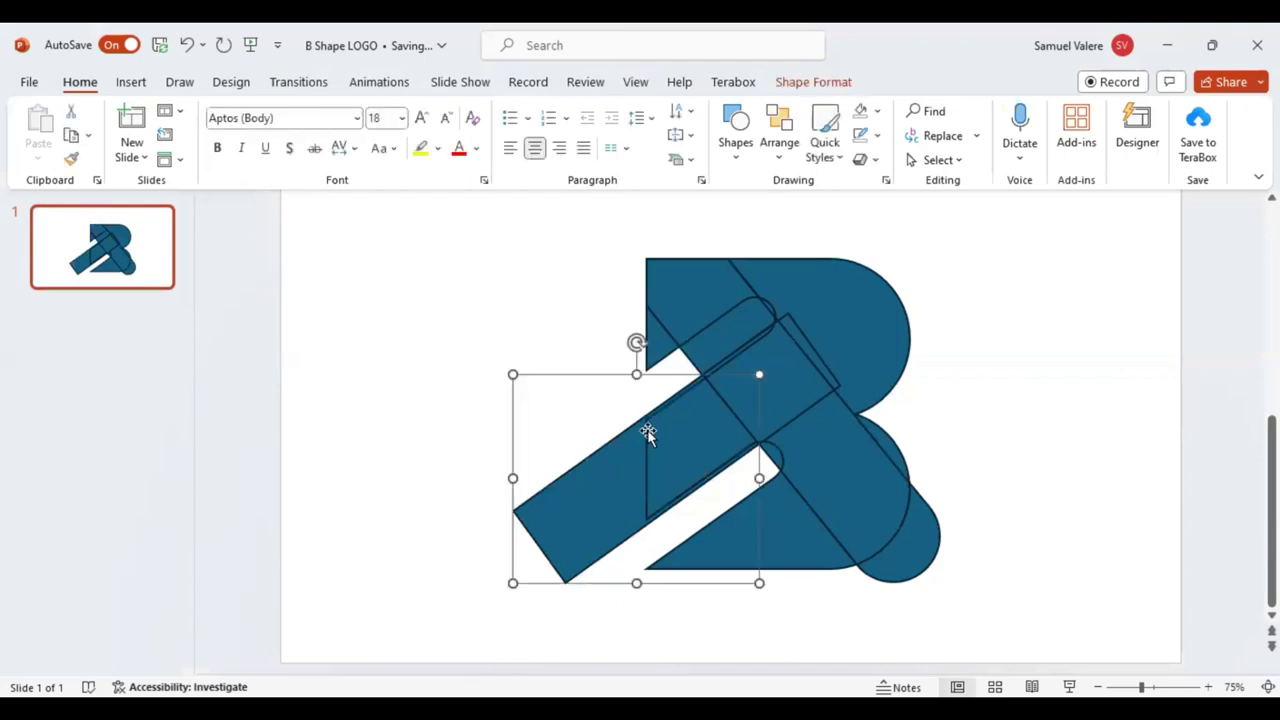
{"action": "key", "text": "Delete"}
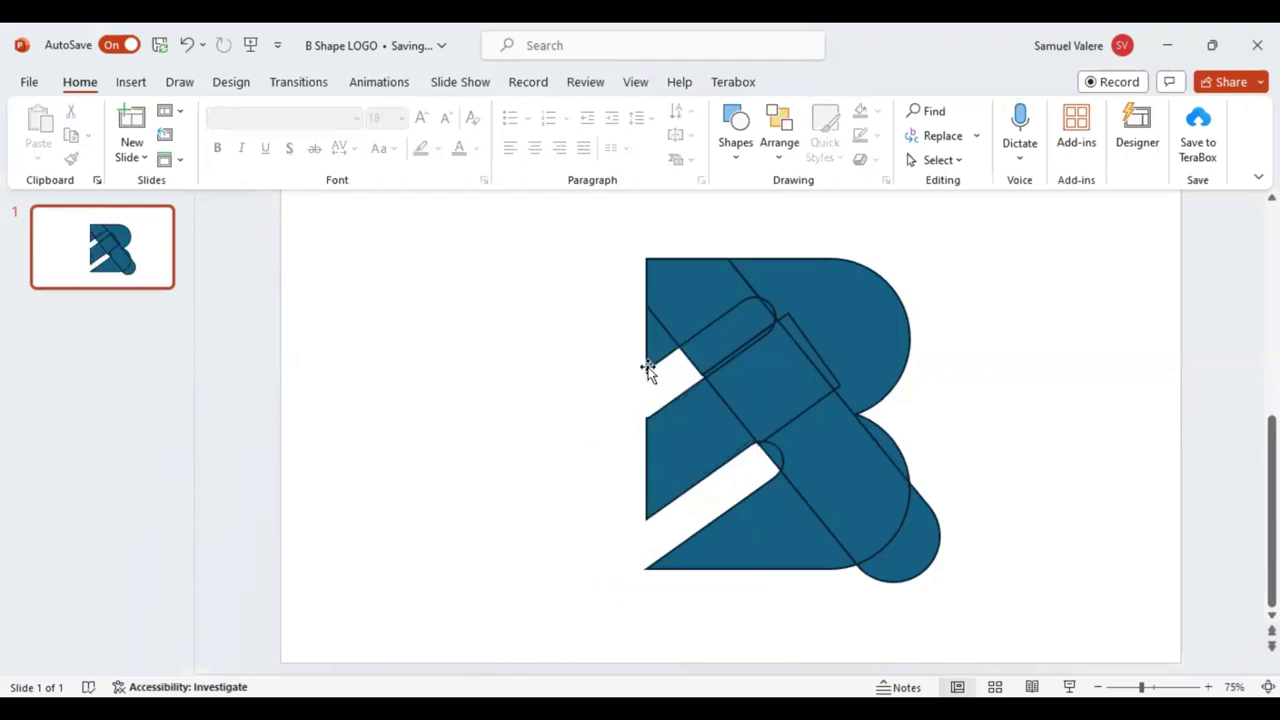
{"action": "left_click", "coordinate": [917, 552]}
{"action": "key", "text": "Delete"}
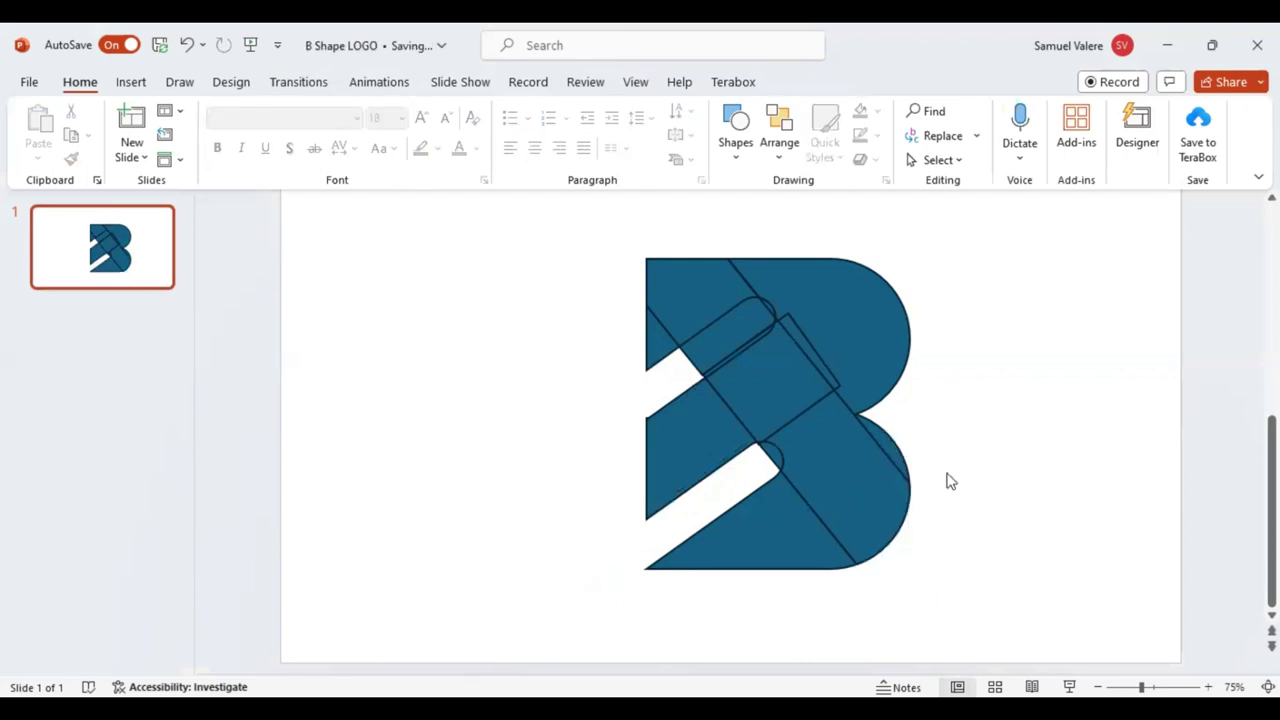
Clear the overlays covering the upper white slit, restoring the blue square removed by mistake.
{"action": "left_click", "coordinate": [767, 305]}
{"action": "key", "text": "Delete"}
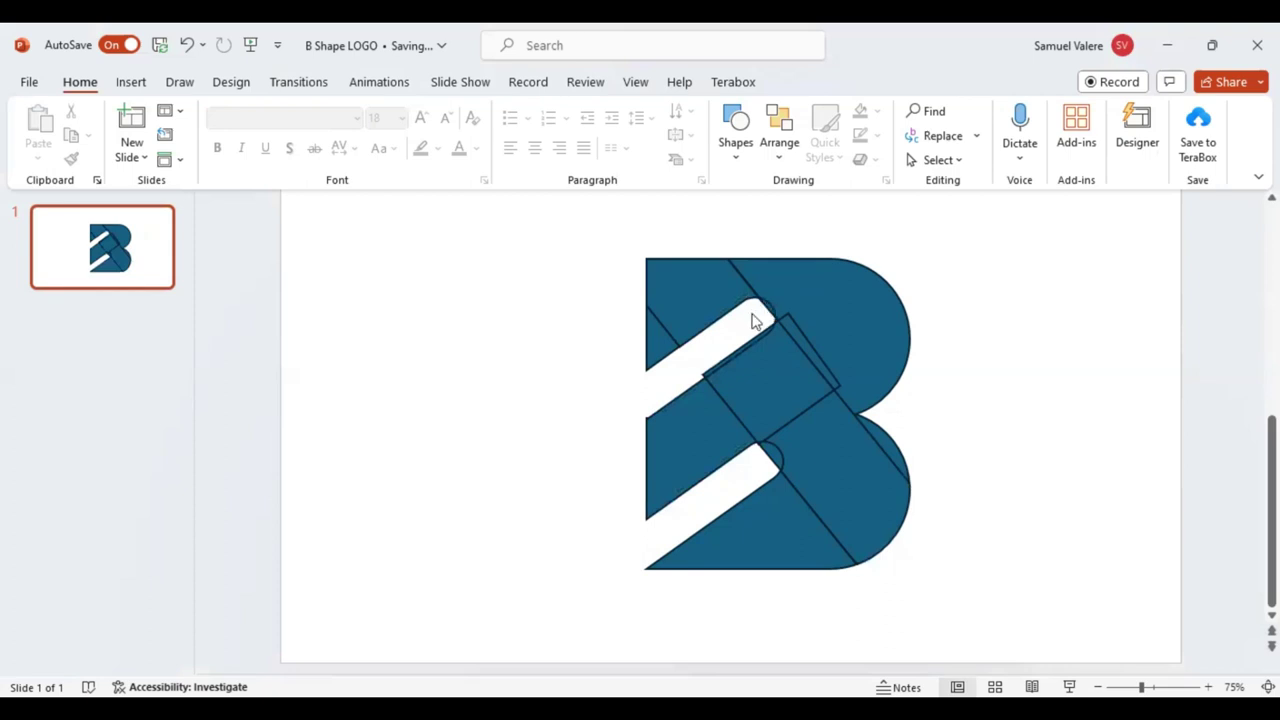
{"action": "left_click", "coordinate": [757, 320]}
{"action": "key", "text": "Escape"}
{"action": "left_click", "coordinate": [747, 344]}
{"action": "key", "text": "Delete"}
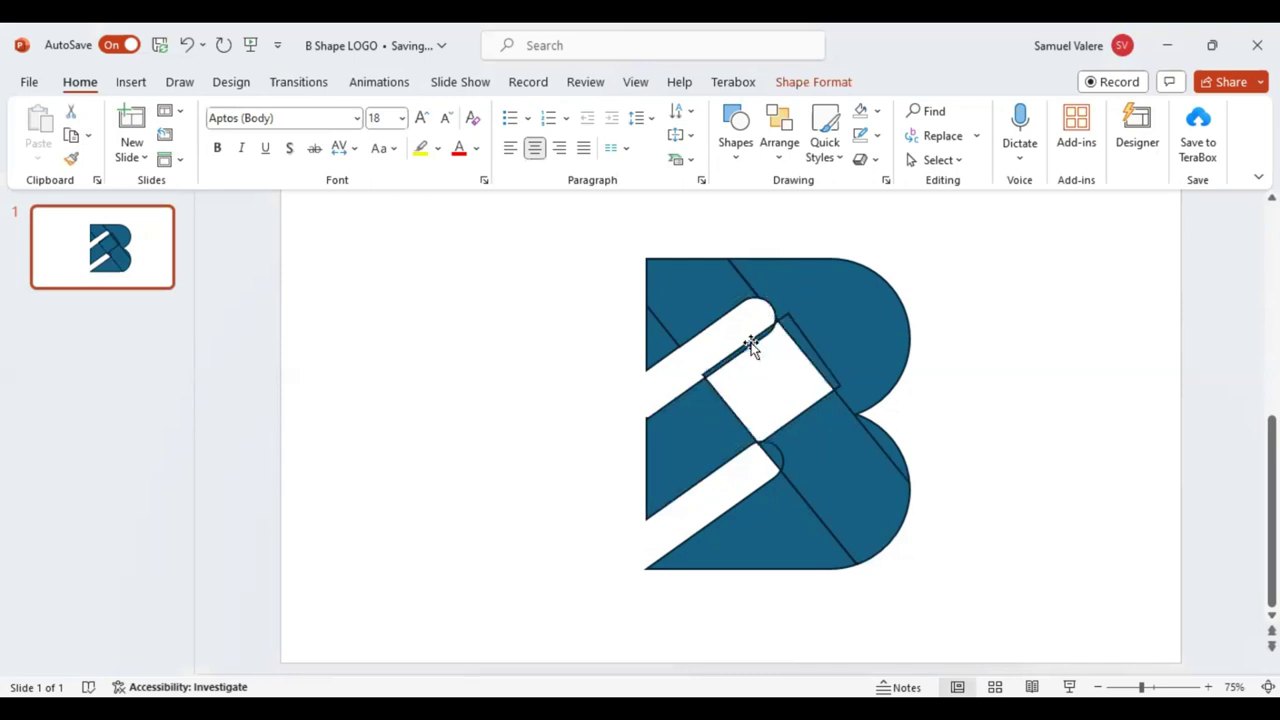
{"action": "left_click", "coordinate": [471, 337]}
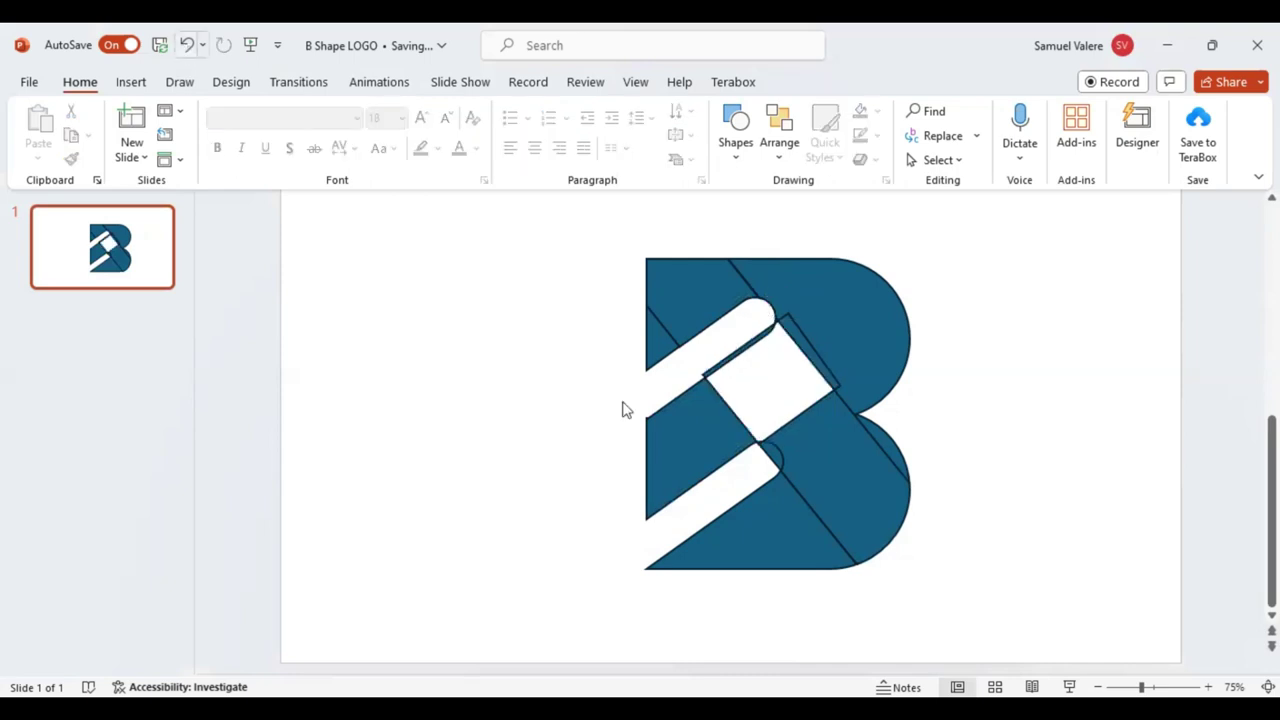
{"action": "key", "text": "ctrl+z"}
{"action": "key", "text": "Escape"}
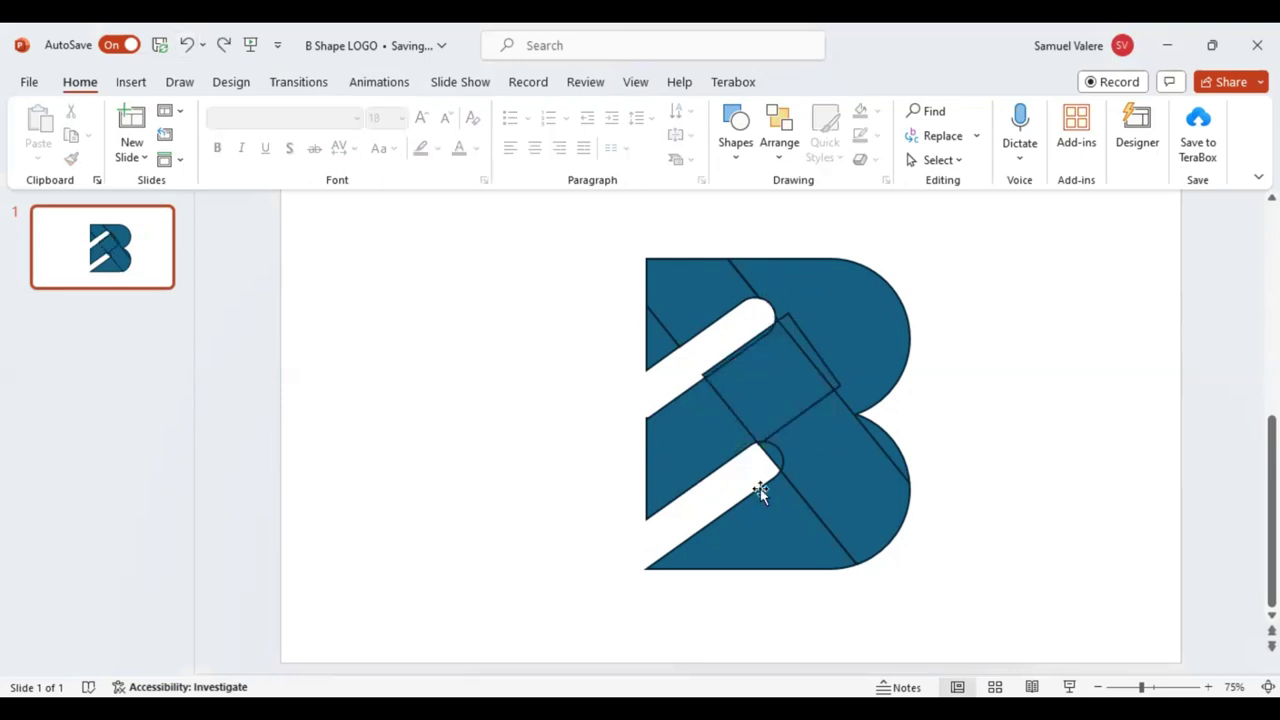
Delete the small piece at the lower slit's end, leaving the upper right piece selected.
{"action": "left_click", "coordinate": [768, 457]}
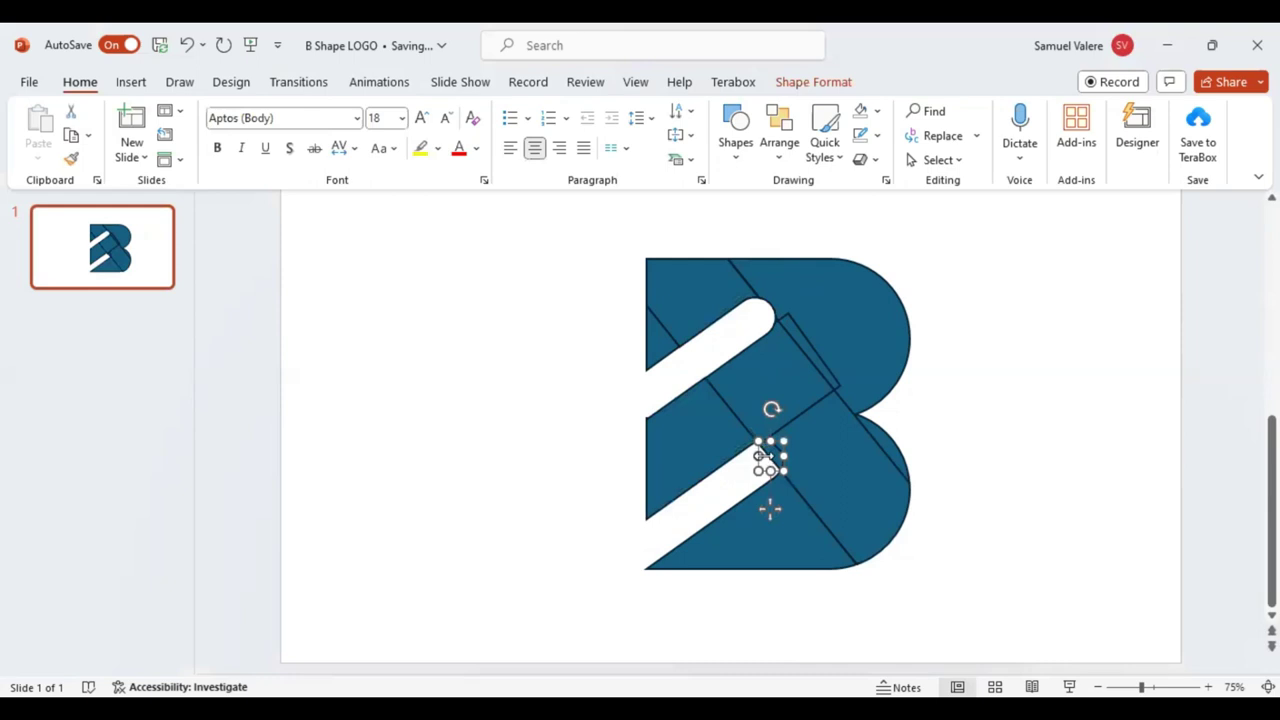
{"action": "key", "text": "Delete"}
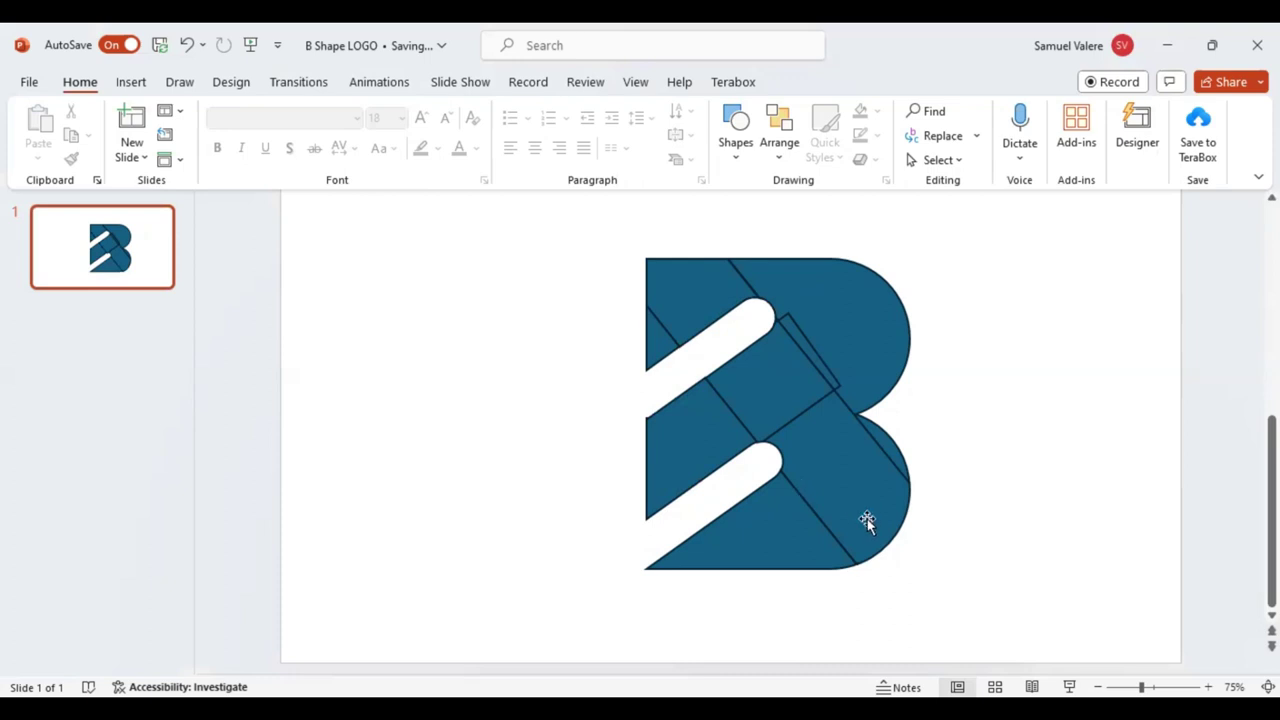
{"action": "left_click", "coordinate": [876, 495]}
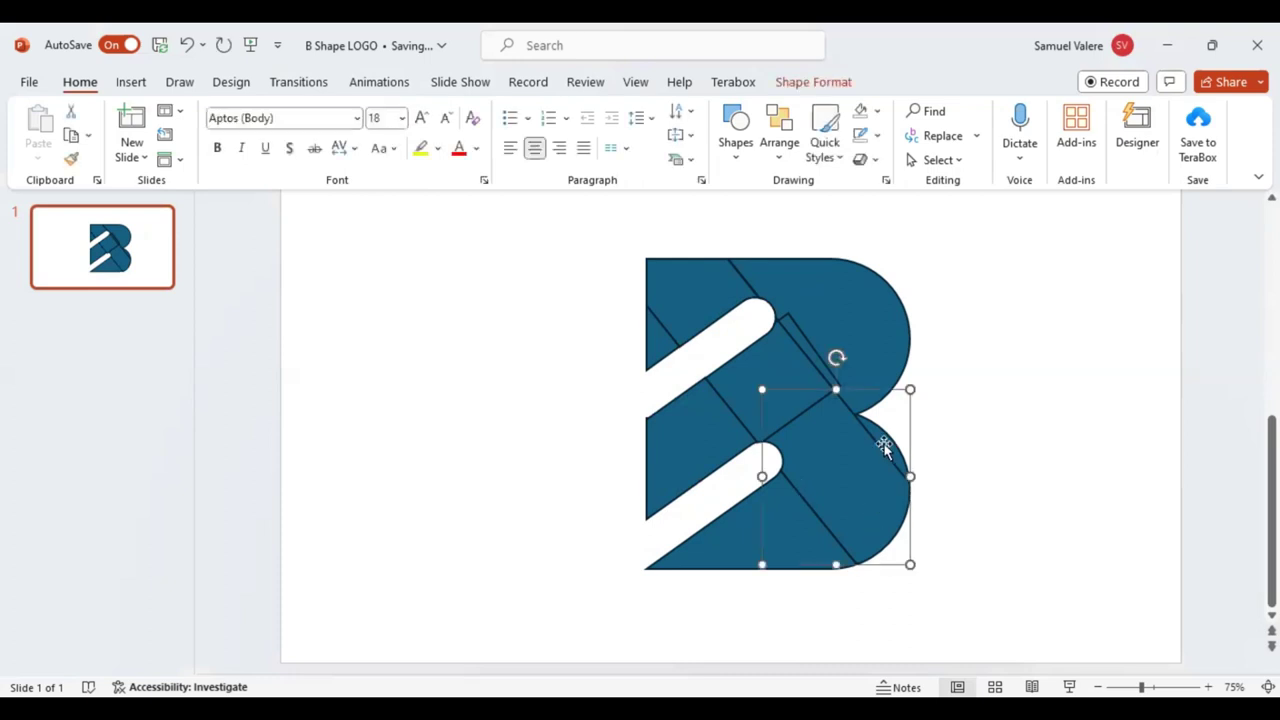
{"action": "left_click", "coordinate": [886, 445], "text": "shift"}
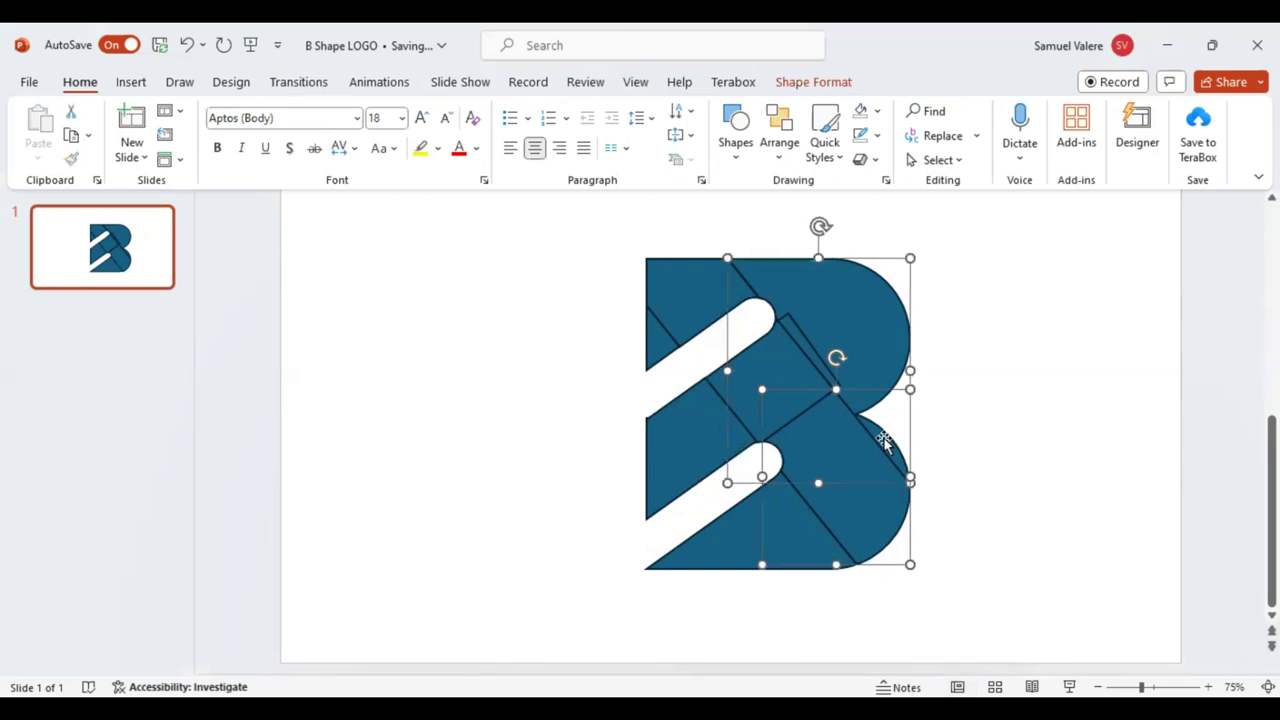
{"action": "left_click", "coordinate": [888, 448], "text": "shift"}
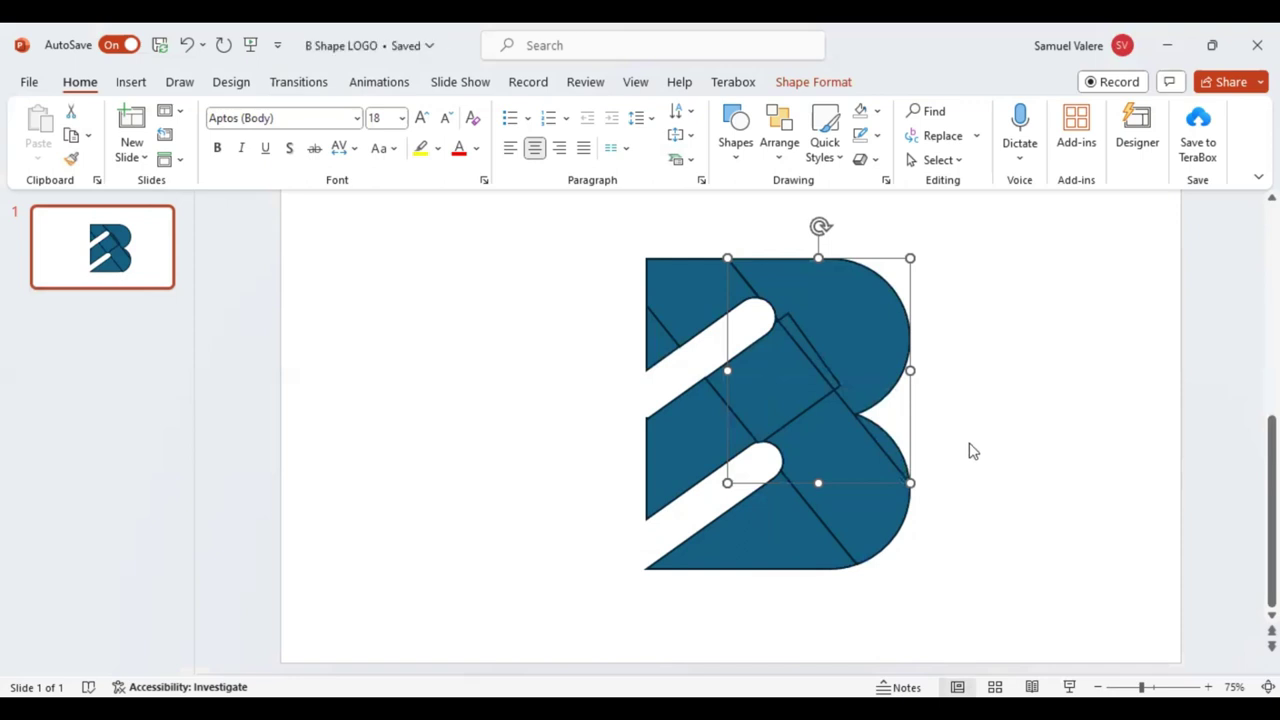
Undo the recent edits to bring back the separate, unmerged B building shapes.
{"action": "left_click", "coordinate": [185, 48]}
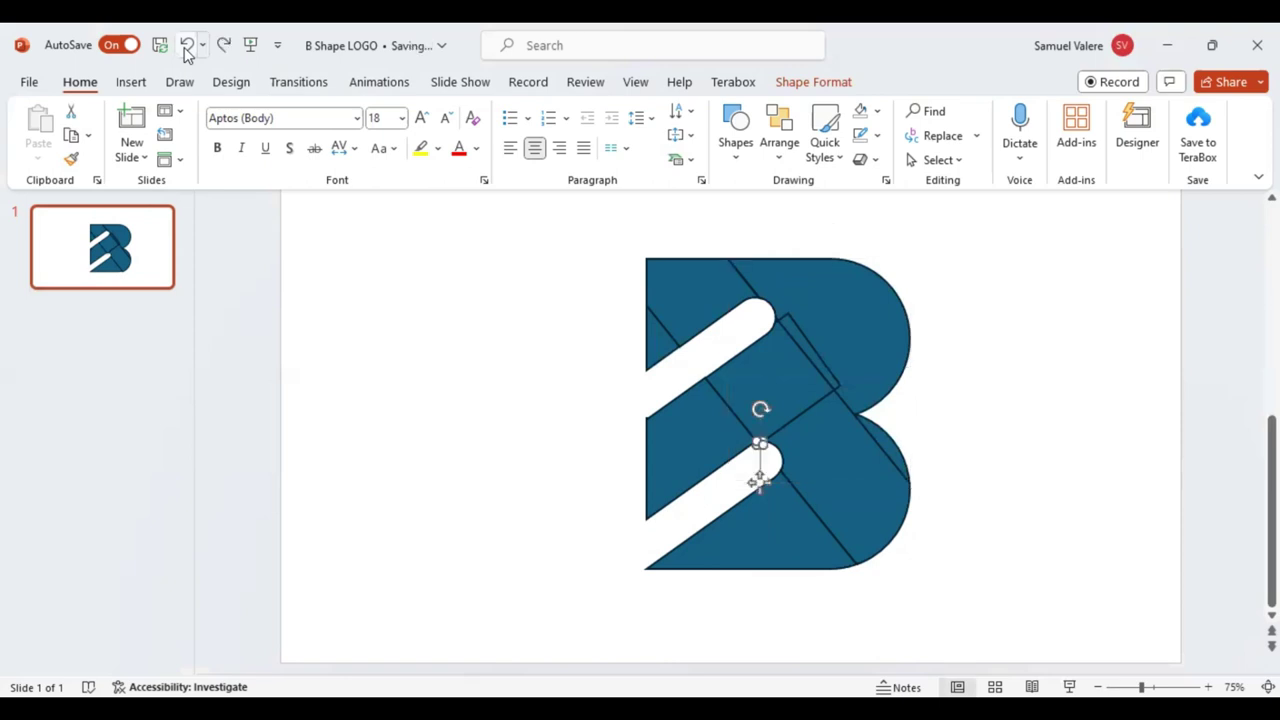
{"action": "left_click", "coordinate": [185, 48]}
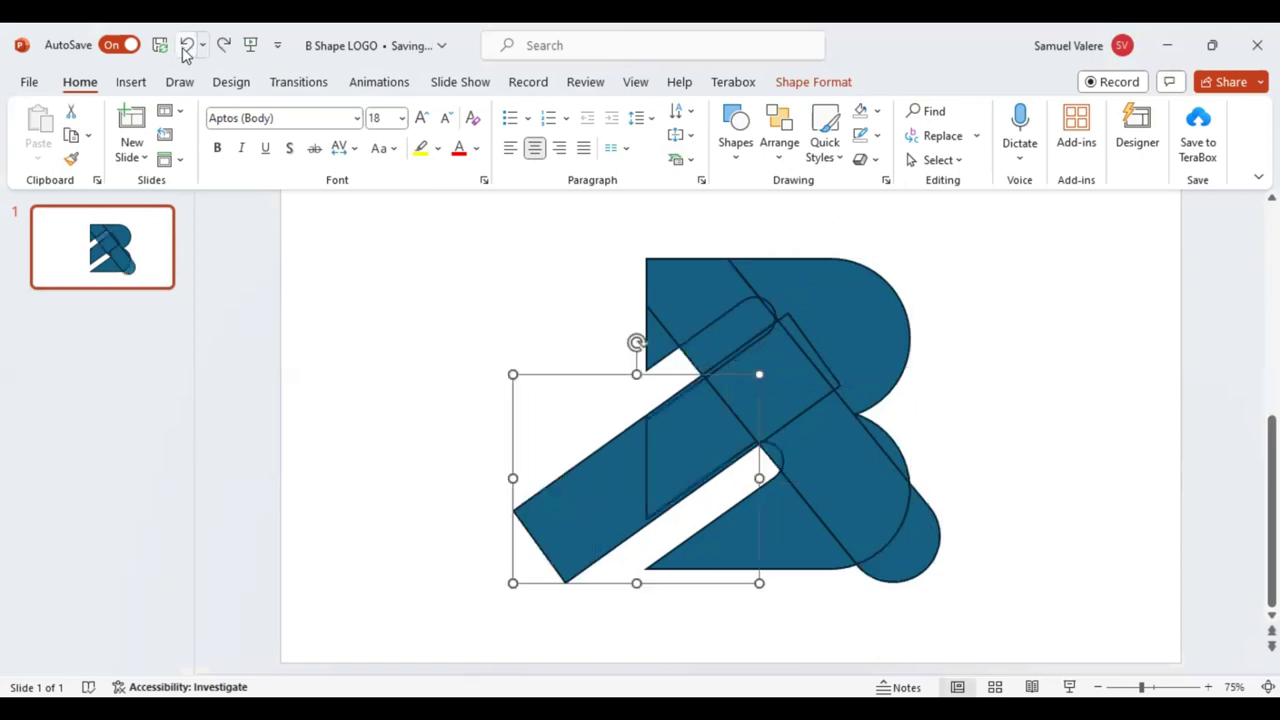
{"action": "left_click", "coordinate": [184, 52]}
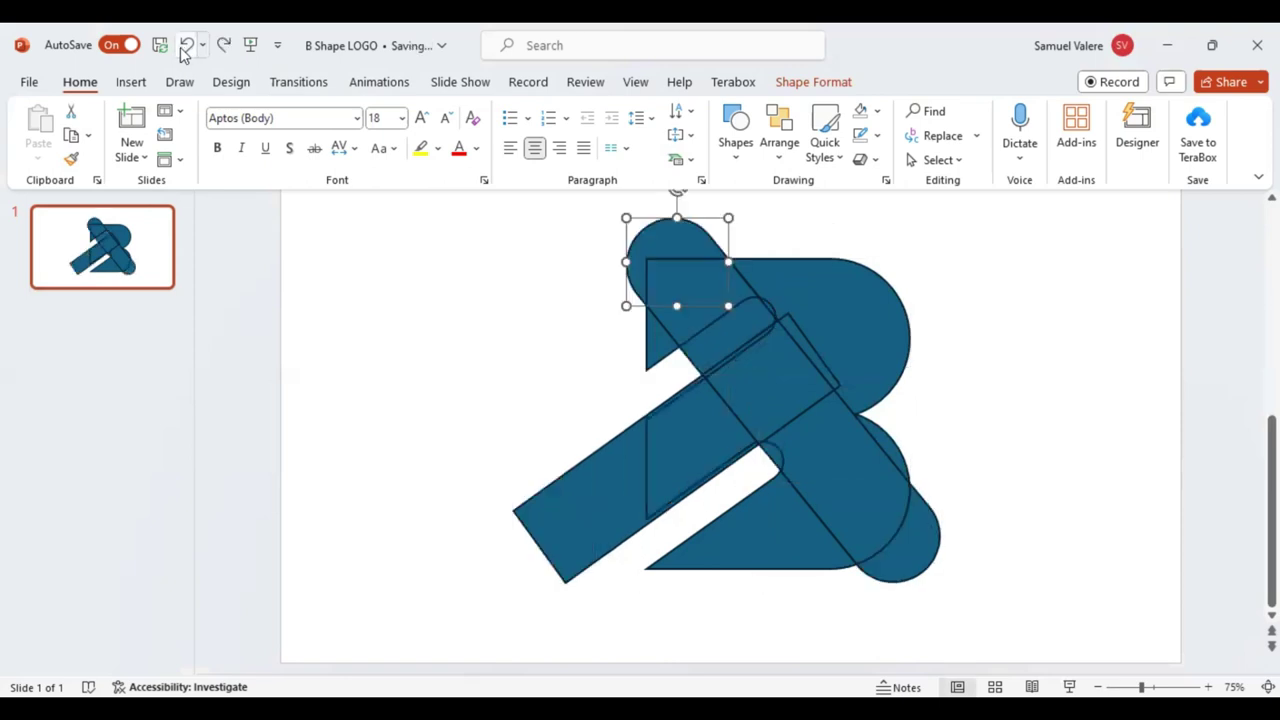
{"action": "key", "text": "ctrl+z"}
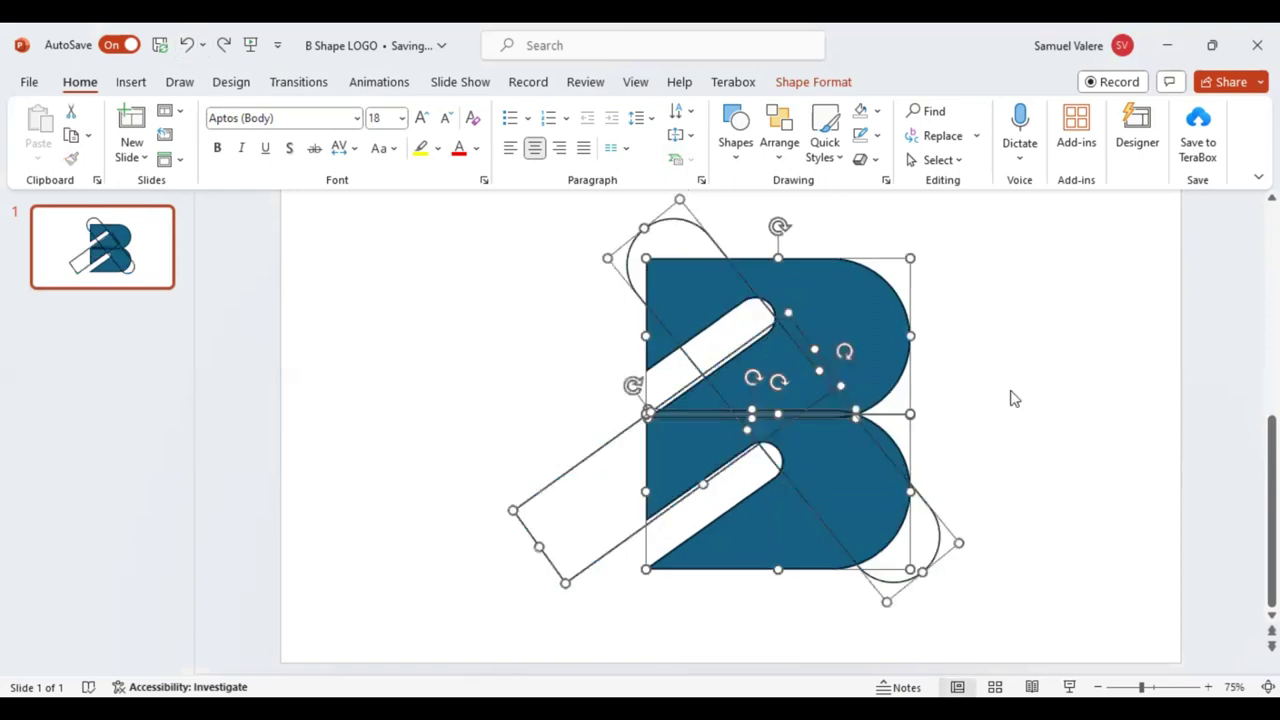
{"action": "key", "text": "Escape"}
Nudge the diagonal capsule slightly right, then select the B, middle line and both capsules.
{"action": "left_click", "coordinate": [935, 518]}
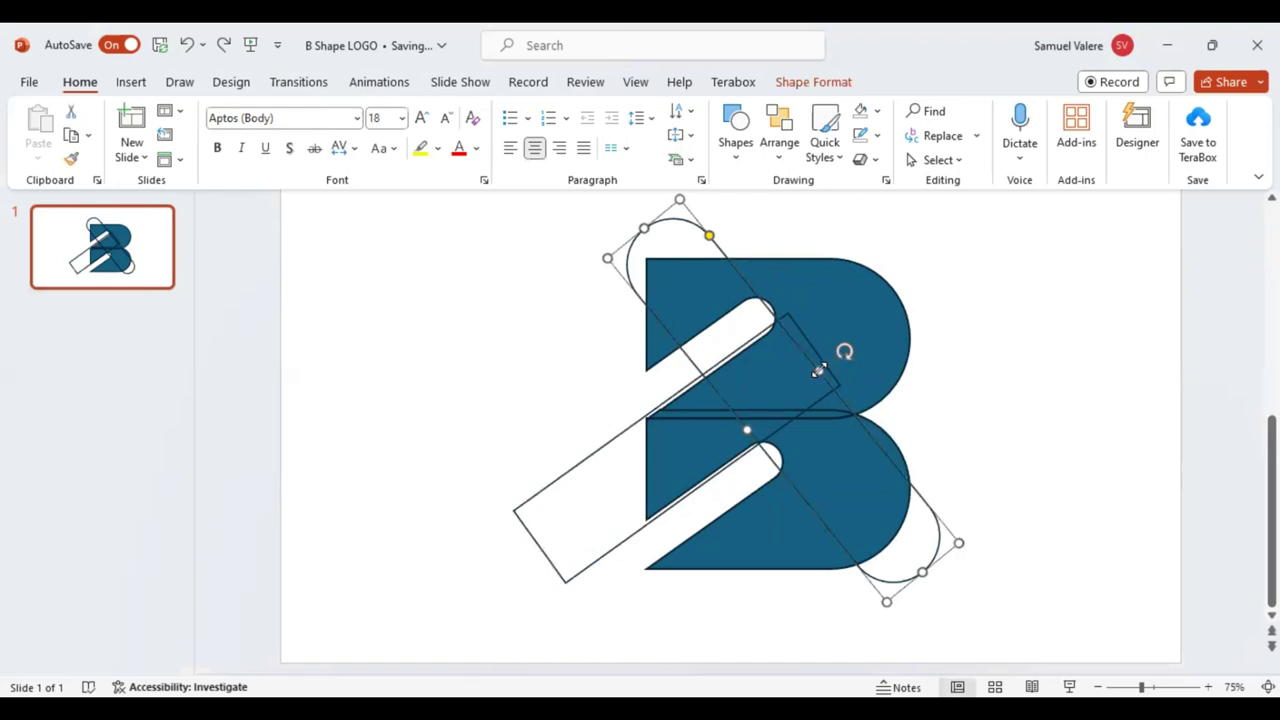
{"action": "left_click_drag", "start_coordinate": [818, 371], "coordinate": [821, 370]}
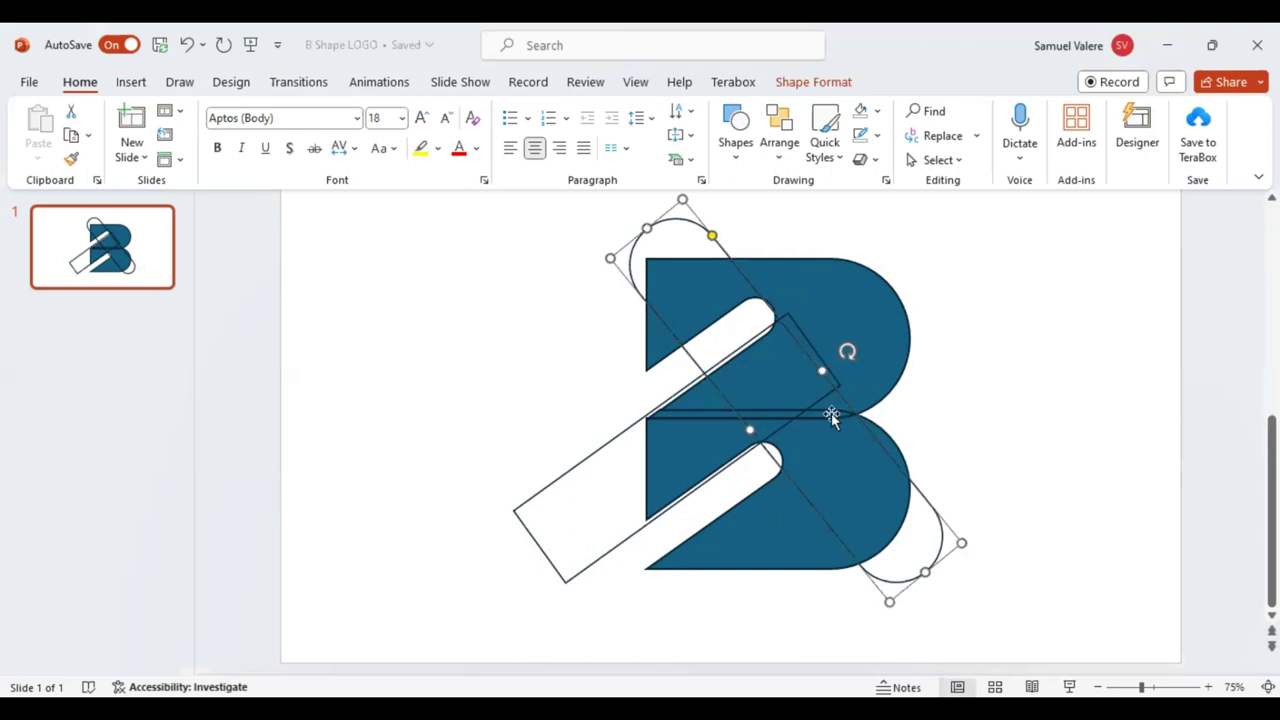
{"action": "key", "text": "Escape"}
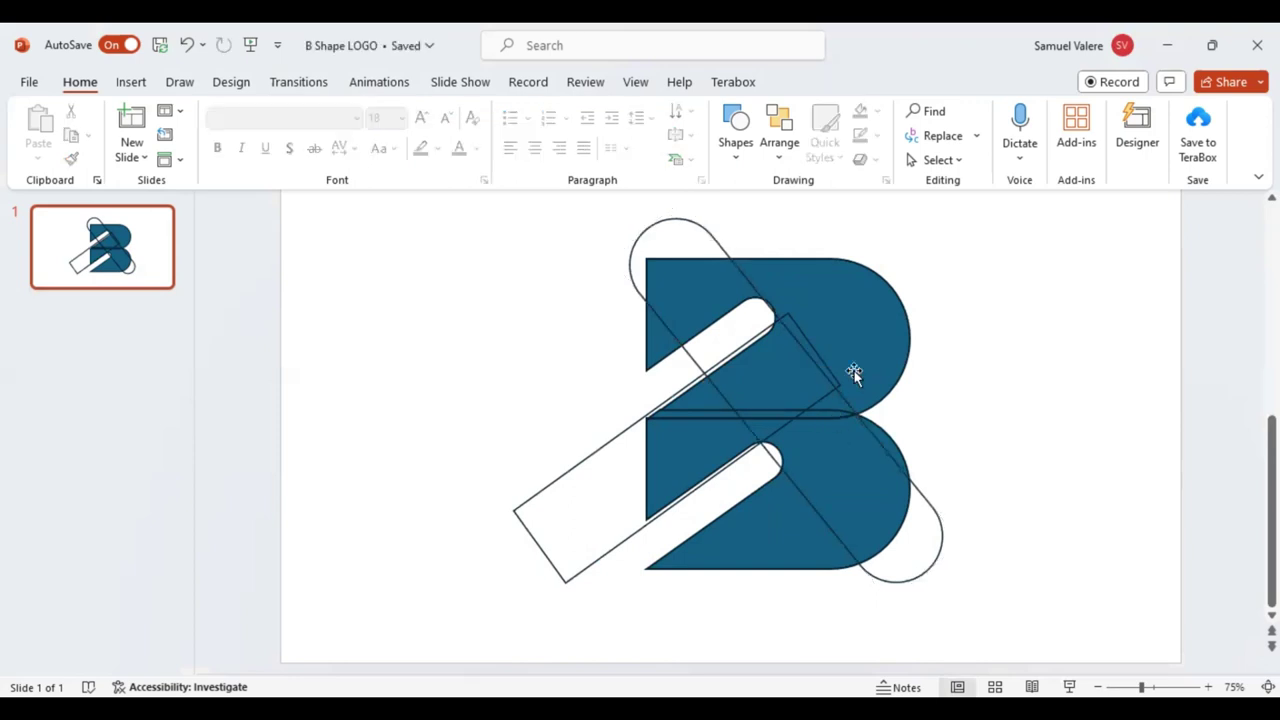
{"action": "left_click", "coordinate": [836, 412]}
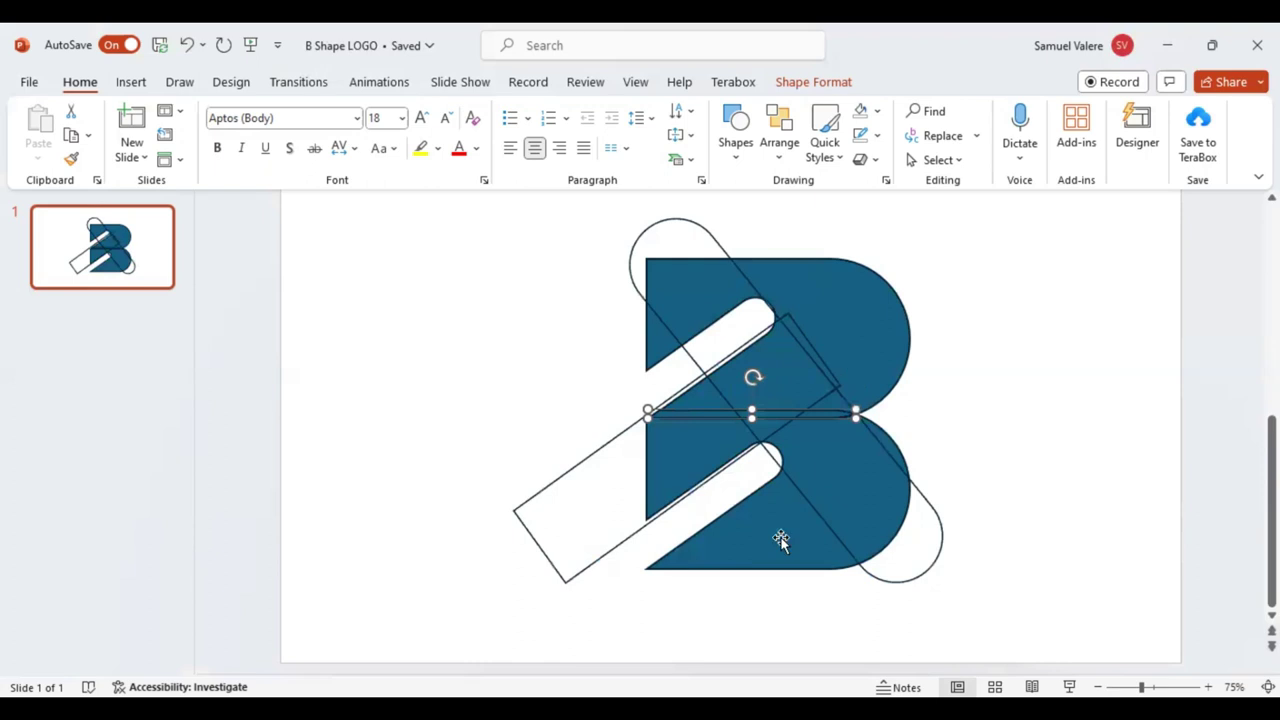
{"action": "left_click", "coordinate": [937, 517], "text": "shift"}
{"action": "left_click", "coordinate": [584, 458], "text": "shift"}
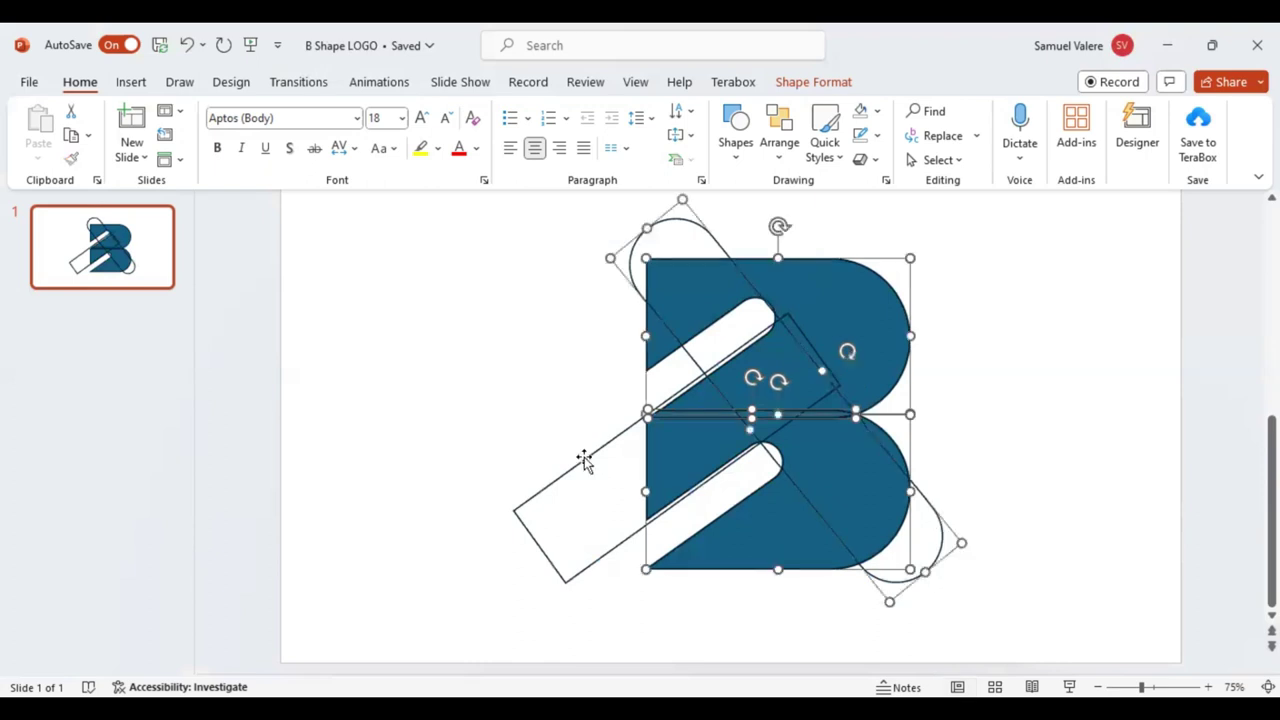
{"action": "left_click", "coordinate": [585, 458], "text": "shift"}
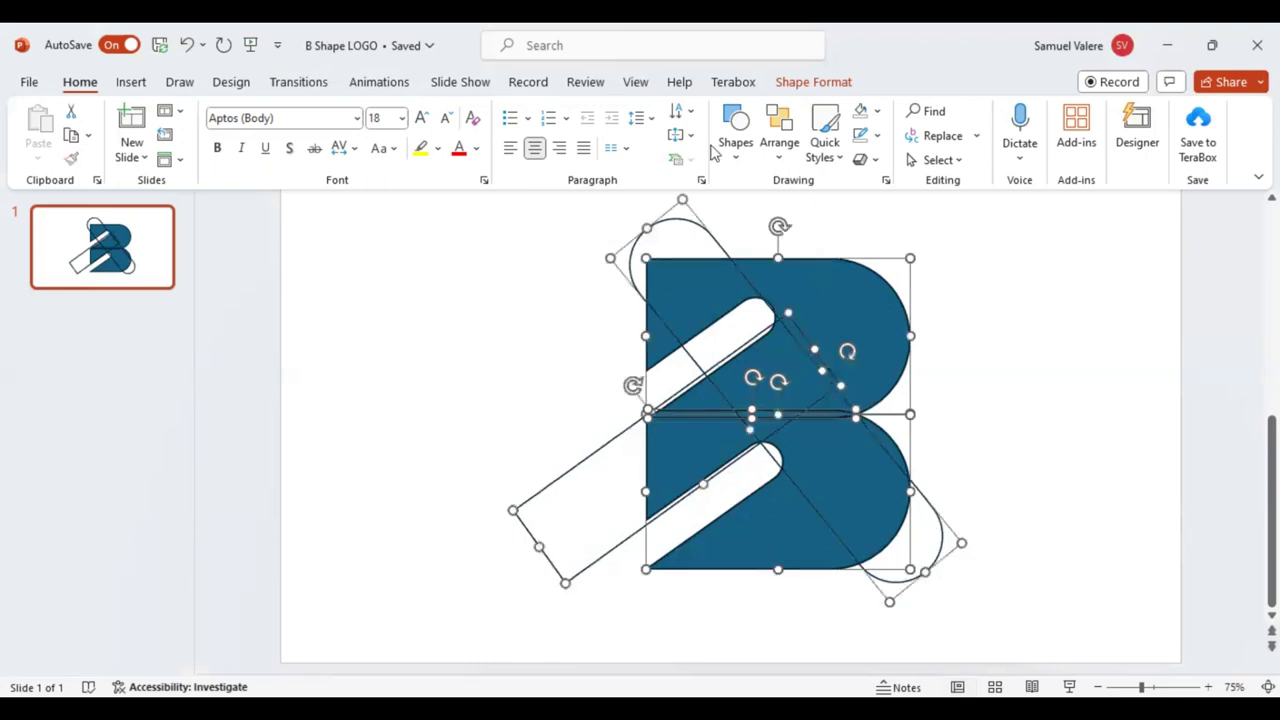
{"action": "left_click", "coordinate": [800, 86]}
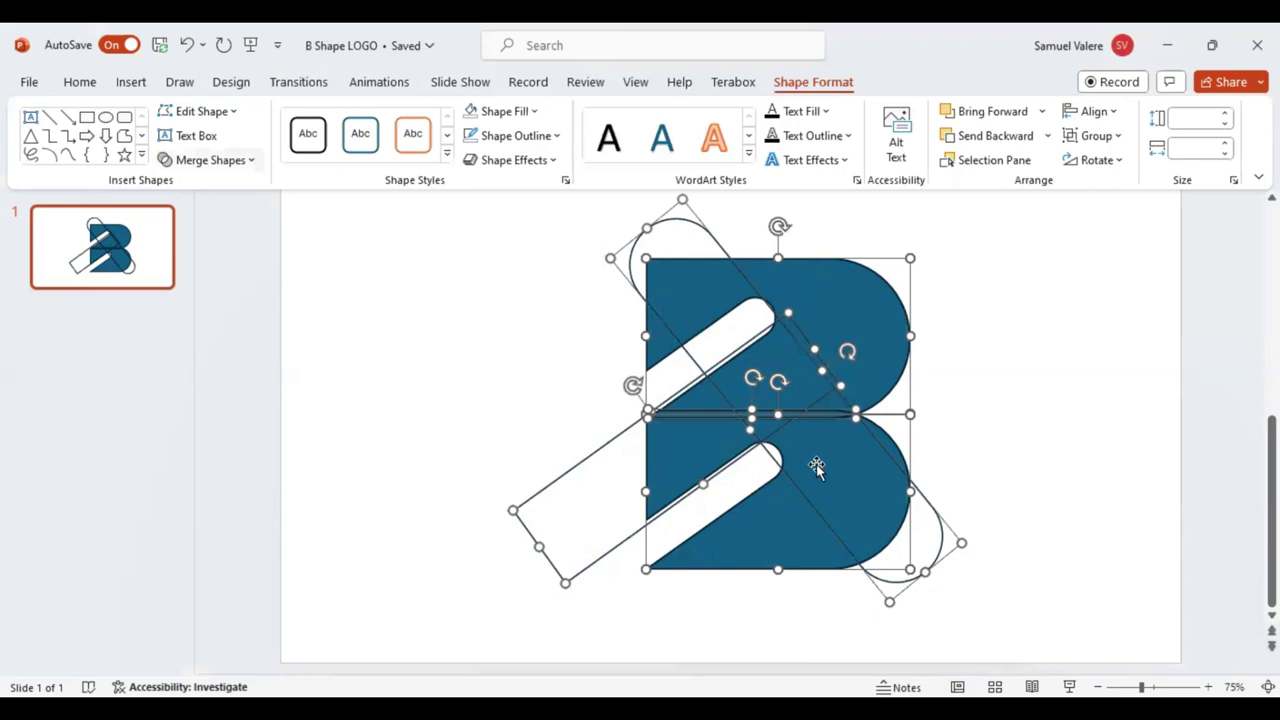
Fragment the selected shapes and delete the piece covering the upper white slit.
{"action": "left_click", "coordinate": [919, 555]}
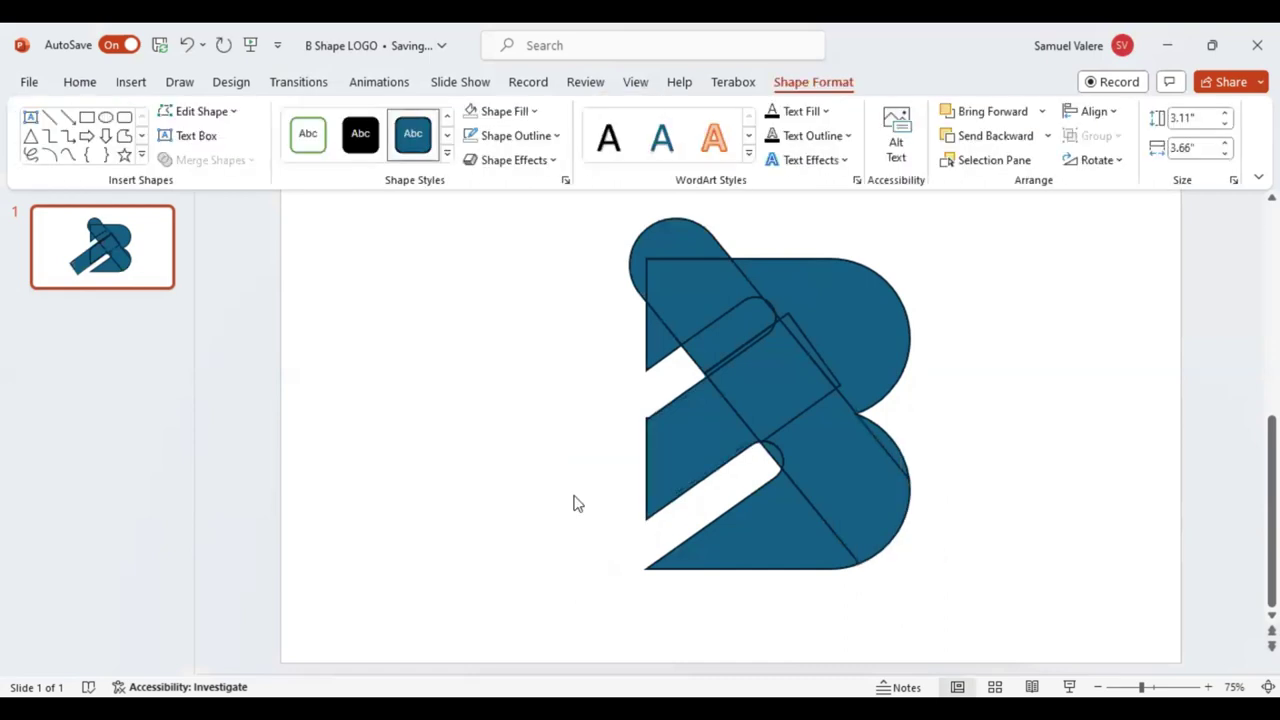
{"action": "left_click", "coordinate": [776, 458]}
{"action": "left_click", "coordinate": [776, 458]}
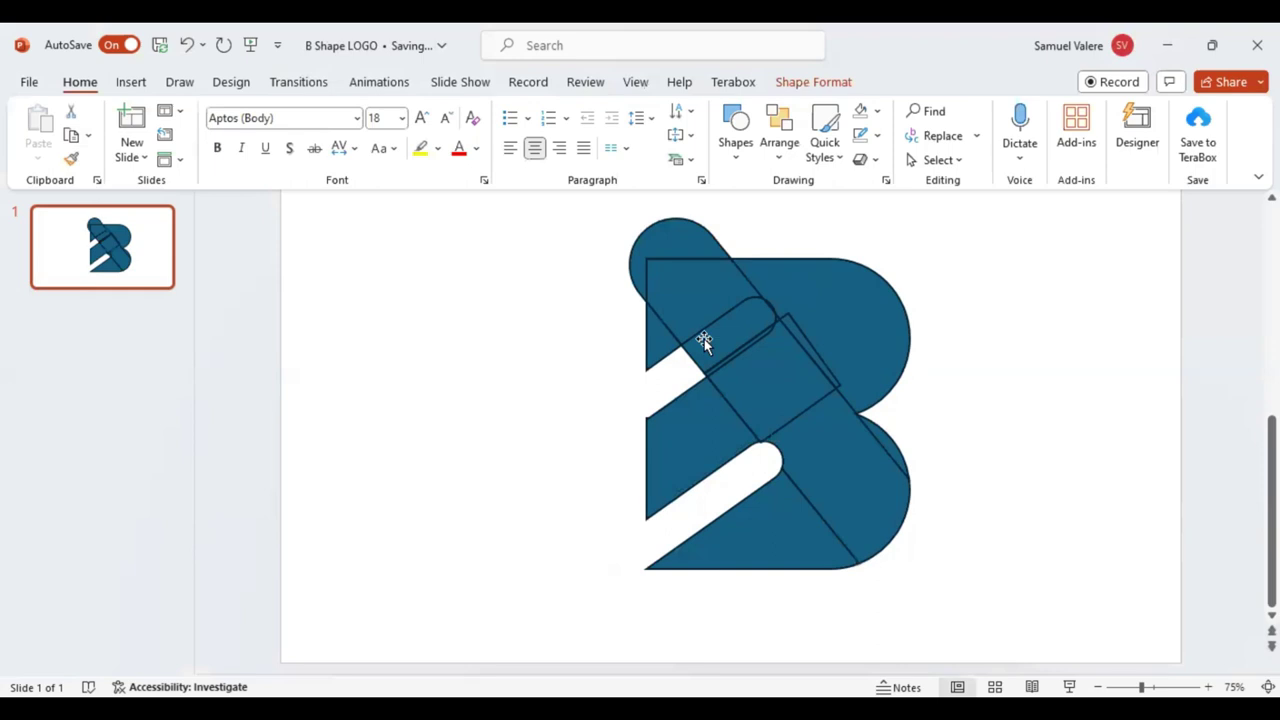
{"action": "key", "text": "Delete"}
Delete the top-left rounded piece near the upper slit.
{"action": "left_click", "coordinate": [743, 344]}
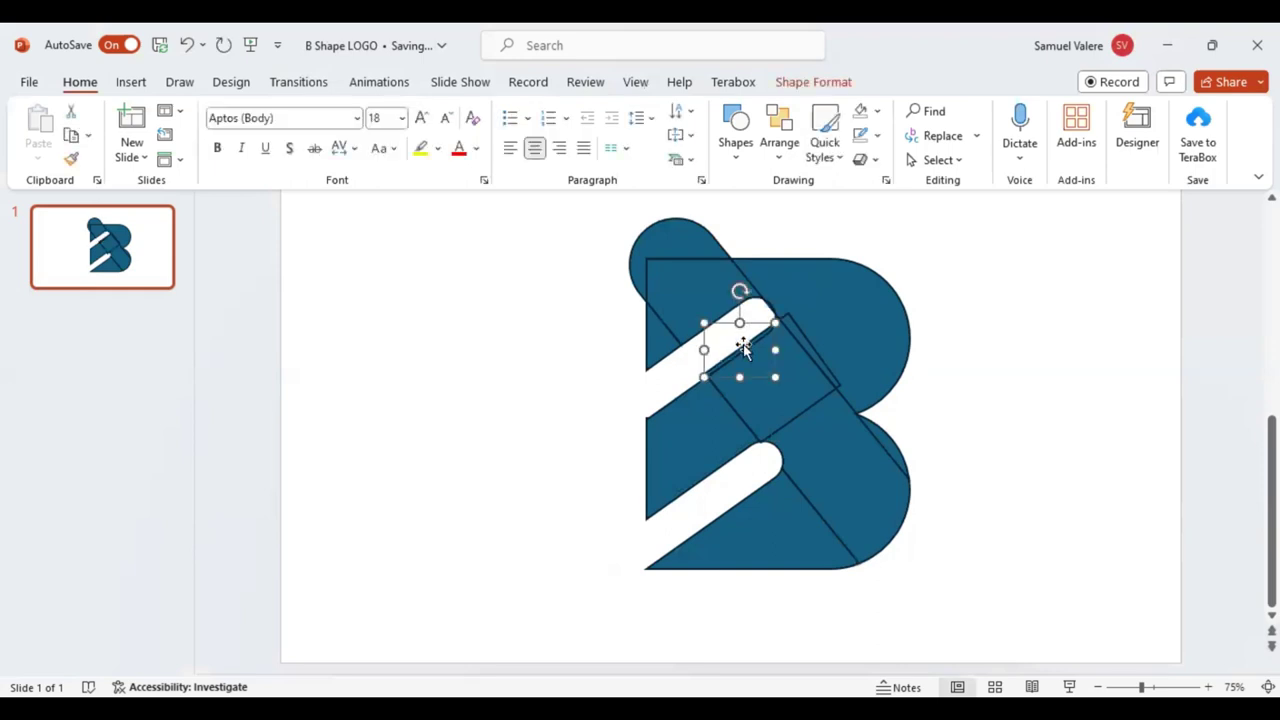
{"action": "left_click", "coordinate": [767, 306]}
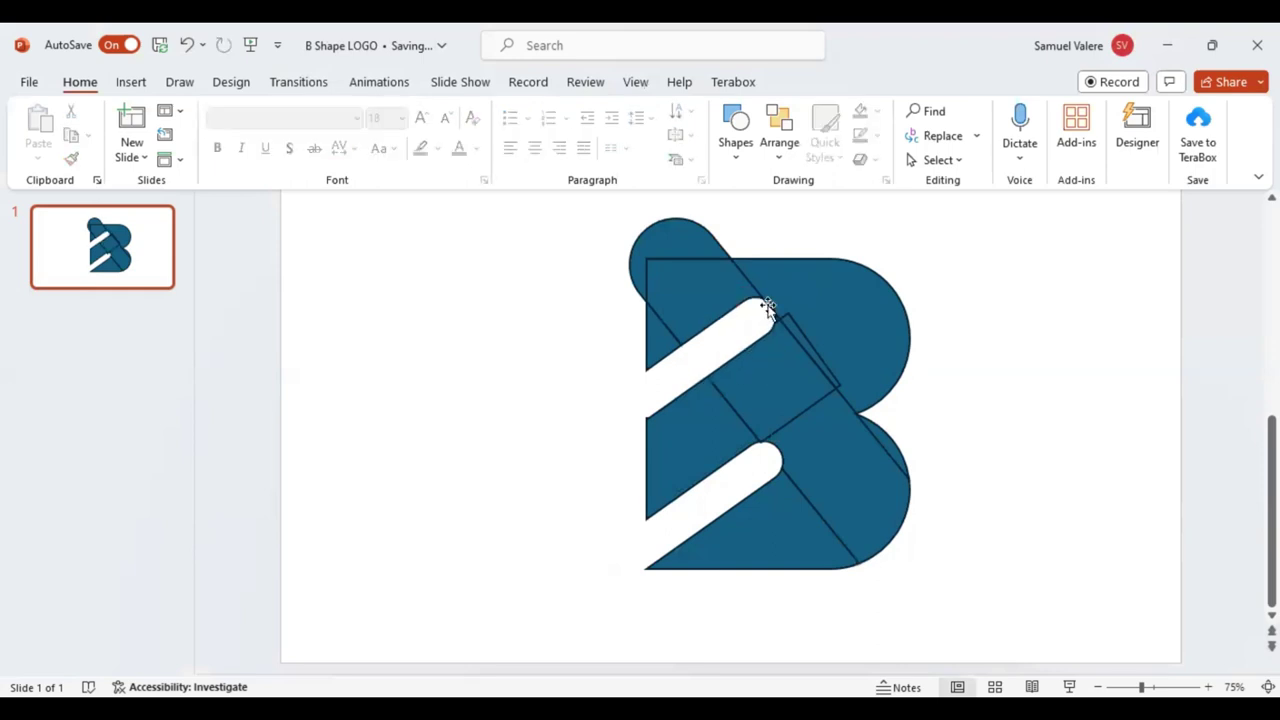
{"action": "left_click", "coordinate": [762, 312]}
{"action": "left_click", "coordinate": [679, 242]}
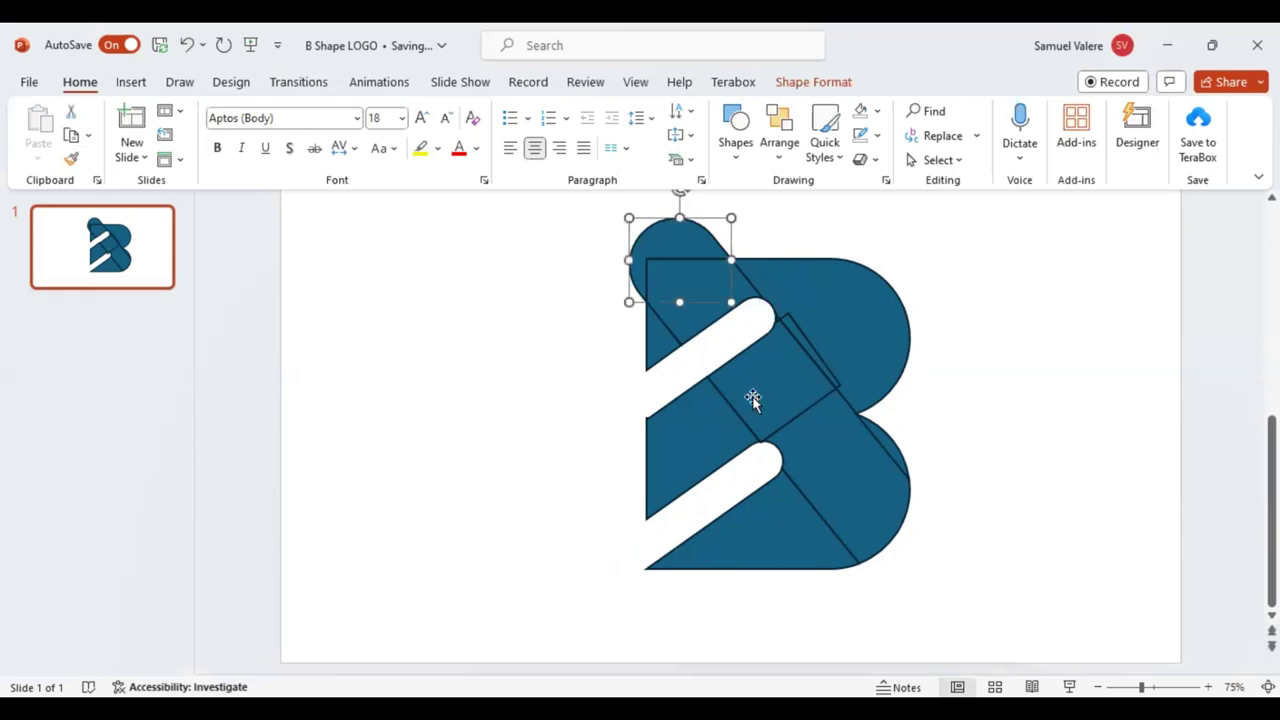
{"action": "key", "text": "Delete"}
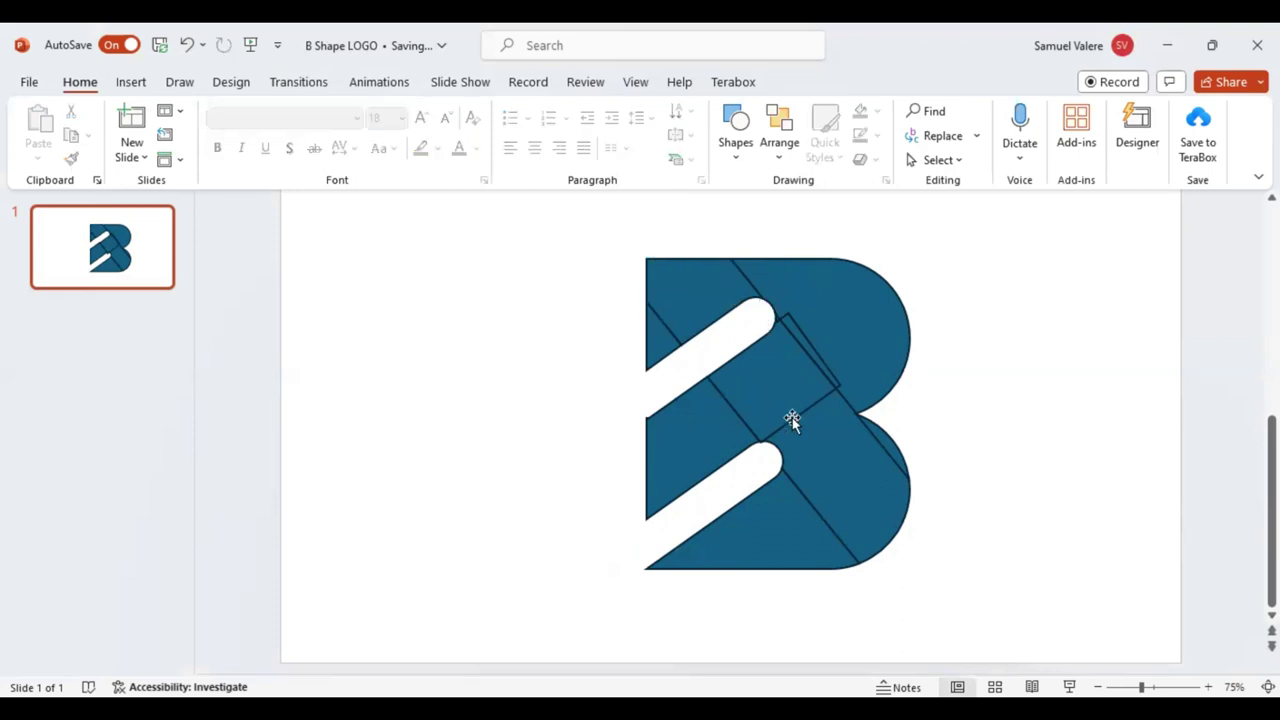
Select the small lower-bowl piece, the lower bowl and the diagonal middle piece together.
{"action": "left_click", "coordinate": [891, 455]}
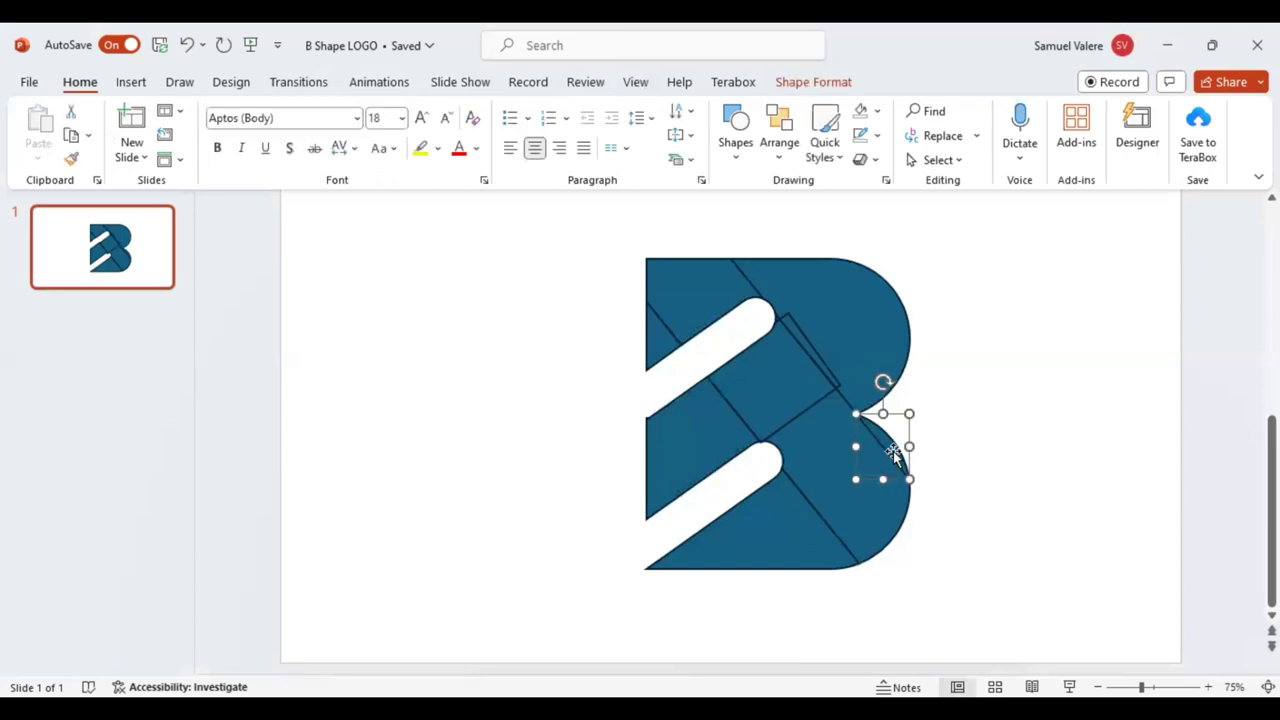
{"action": "left_click", "coordinate": [857, 507], "text": "shift"}
{"action": "left_click", "coordinate": [772, 366], "text": "shift"}
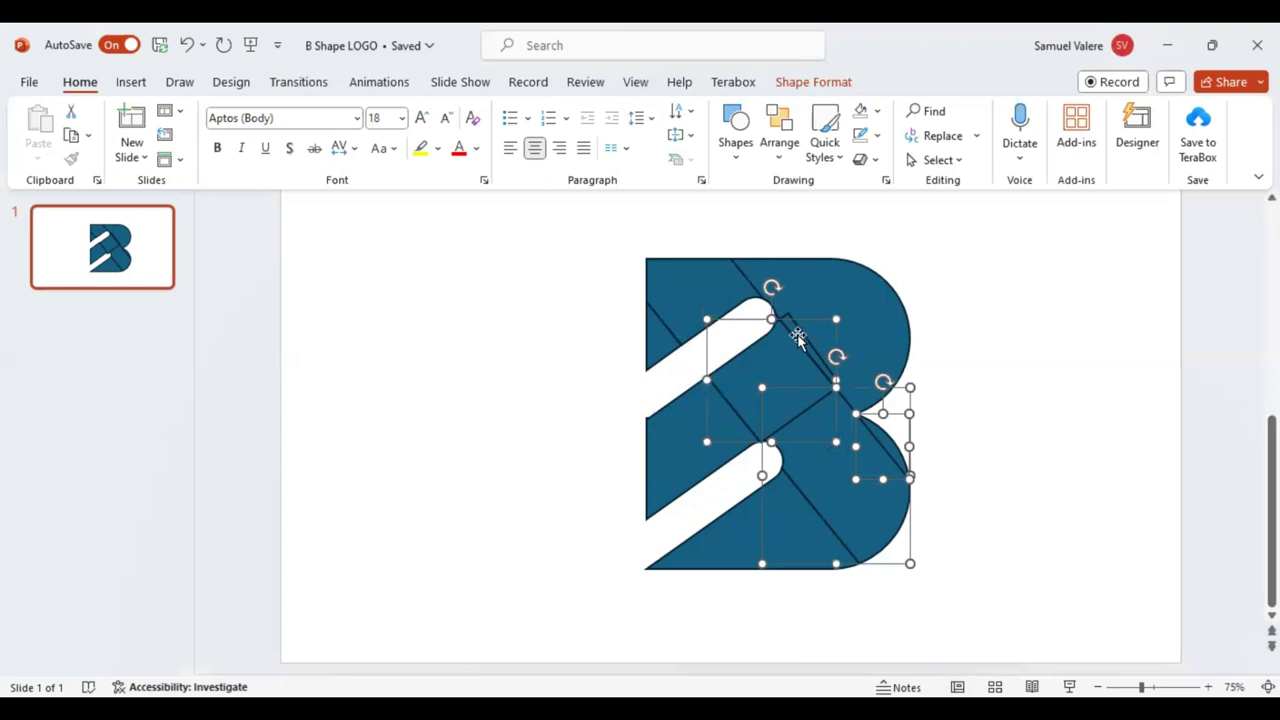
Add the left band piece and fill the diagonal band and lower bowl pieces Dark Red.
{"action": "left_click", "coordinate": [667, 448], "text": "shift"}
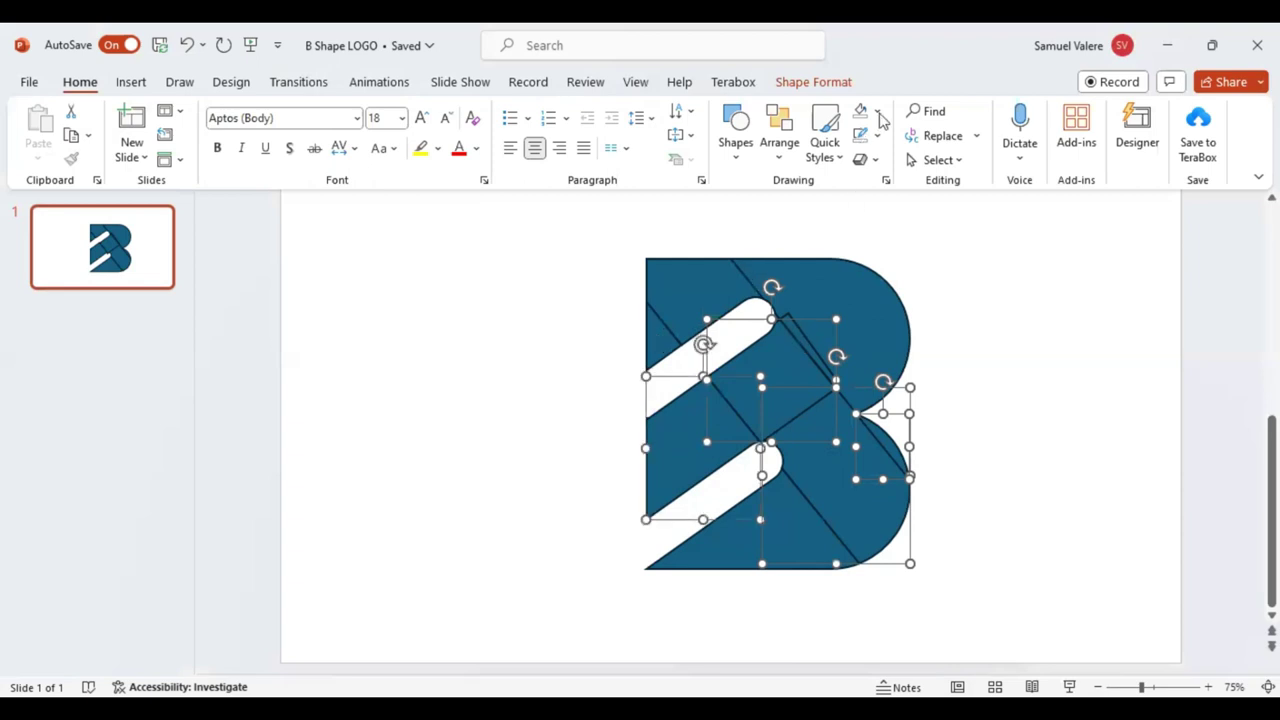
{"action": "left_click", "coordinate": [879, 116]}
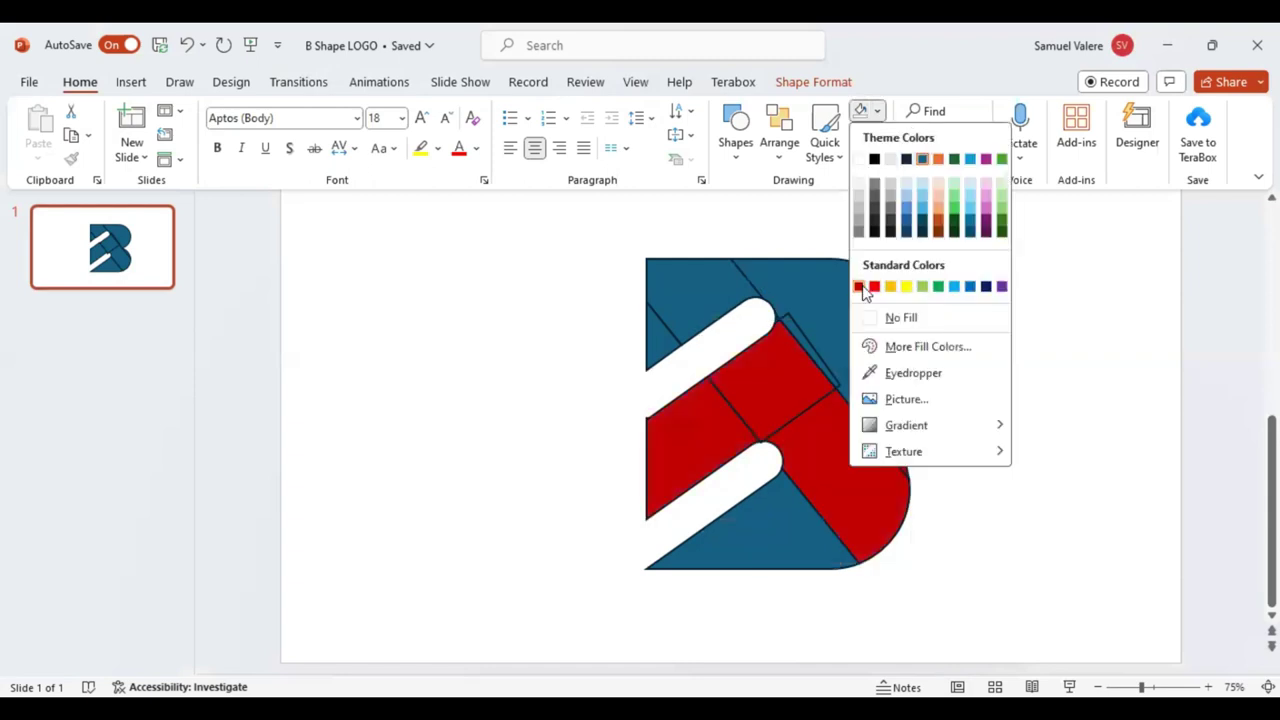
{"action": "left_click", "coordinate": [814, 88]}
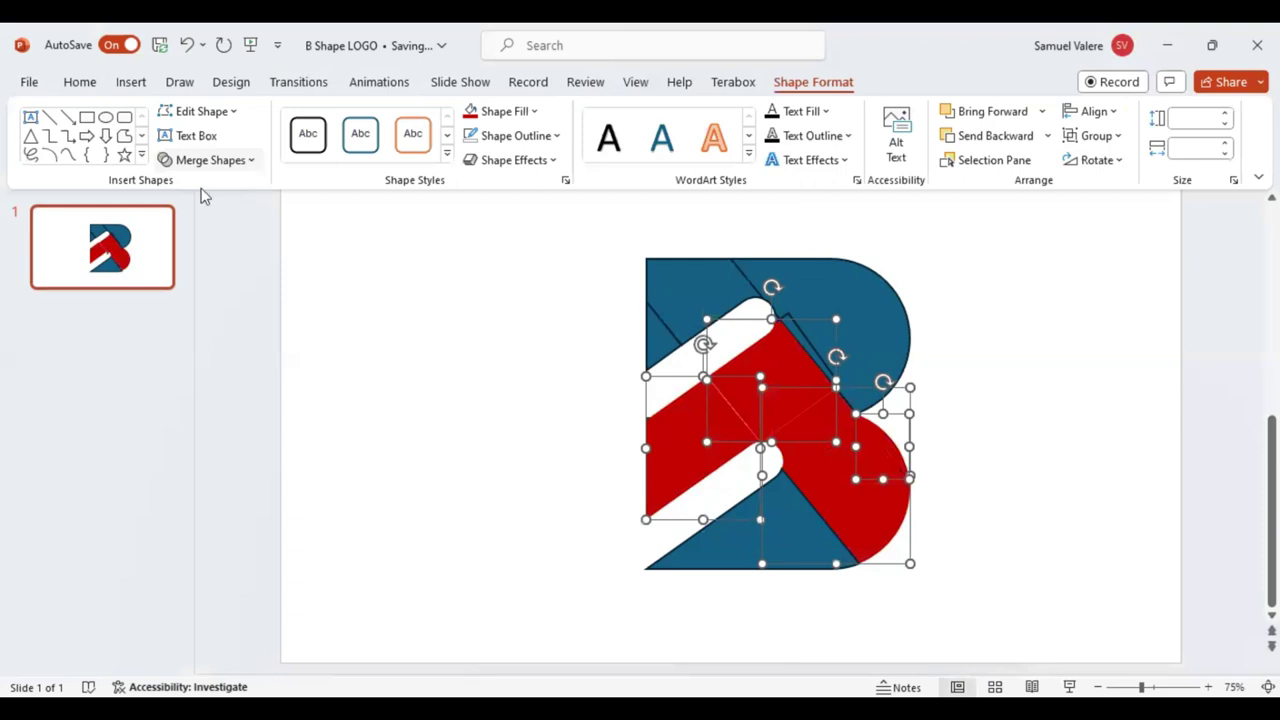
{"action": "left_click", "coordinate": [210, 160]}
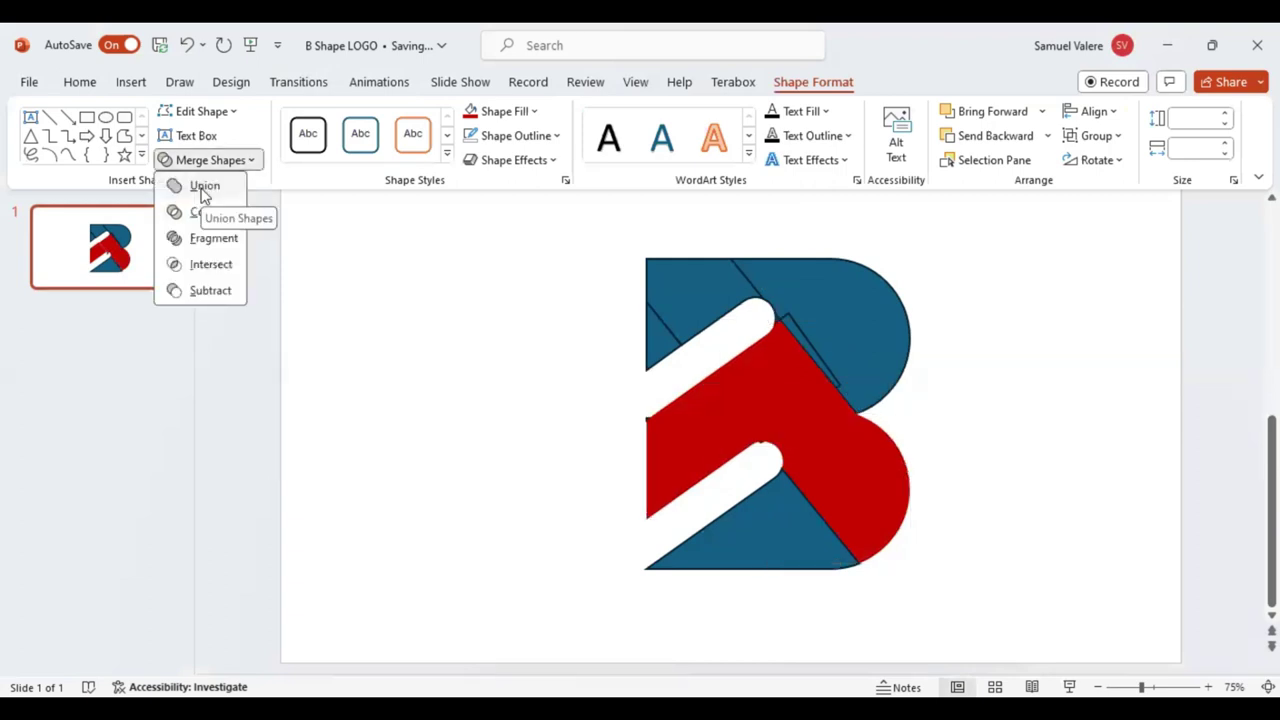
Union the red pieces into one band, then group the top blue pieces into one shape.
{"action": "left_click", "coordinate": [800, 340]}
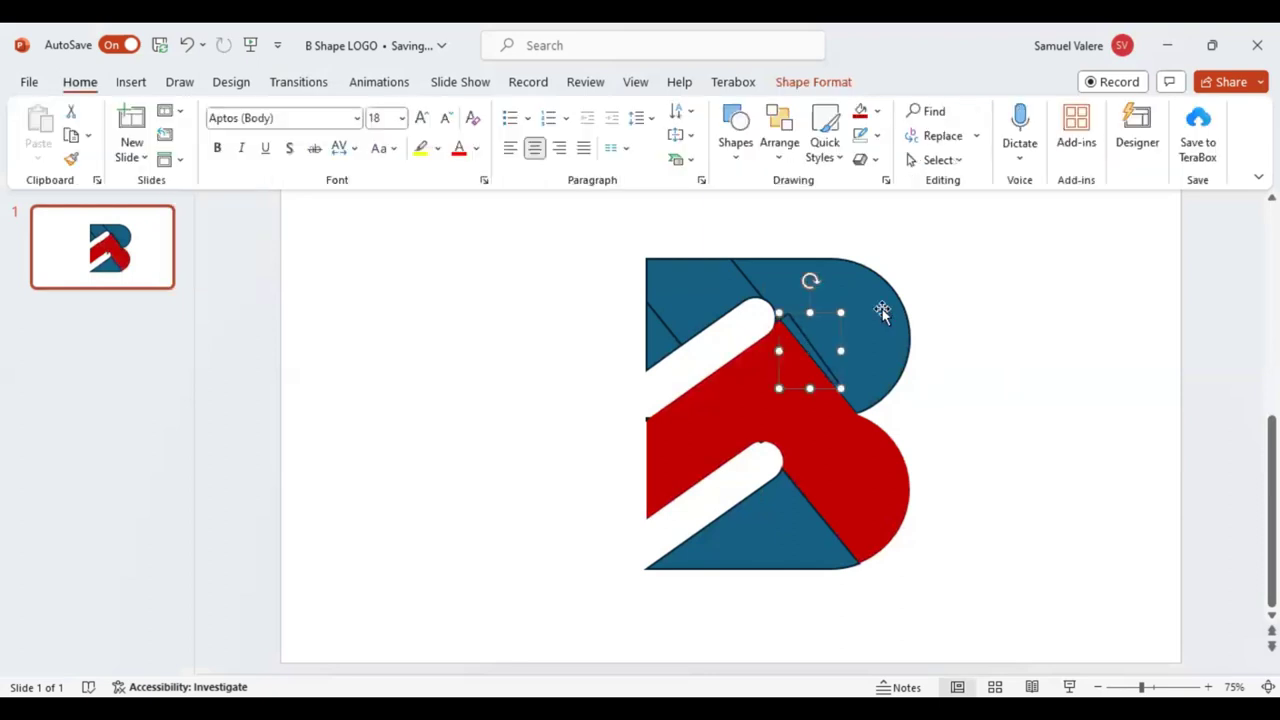
{"action": "left_click", "coordinate": [880, 312], "text": "shift"}
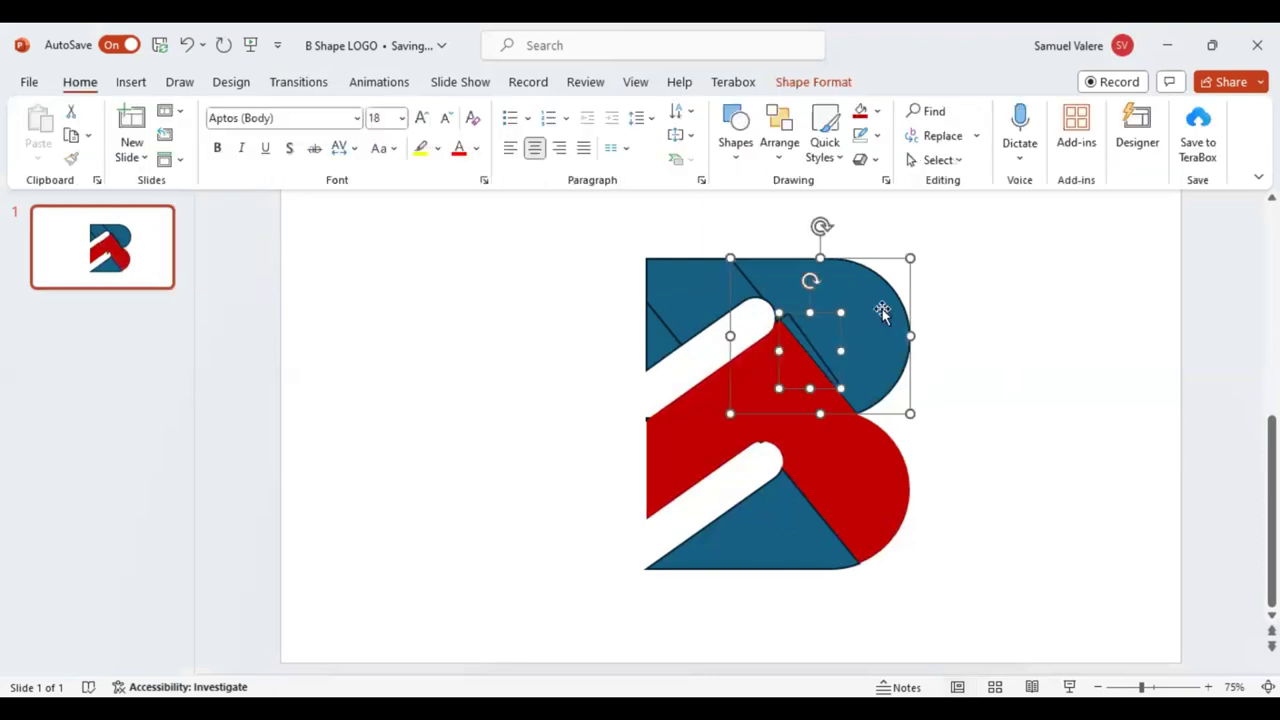
{"action": "left_click", "coordinate": [672, 318], "text": "shift"}
{"action": "left_click", "coordinate": [655, 358], "text": "shift"}
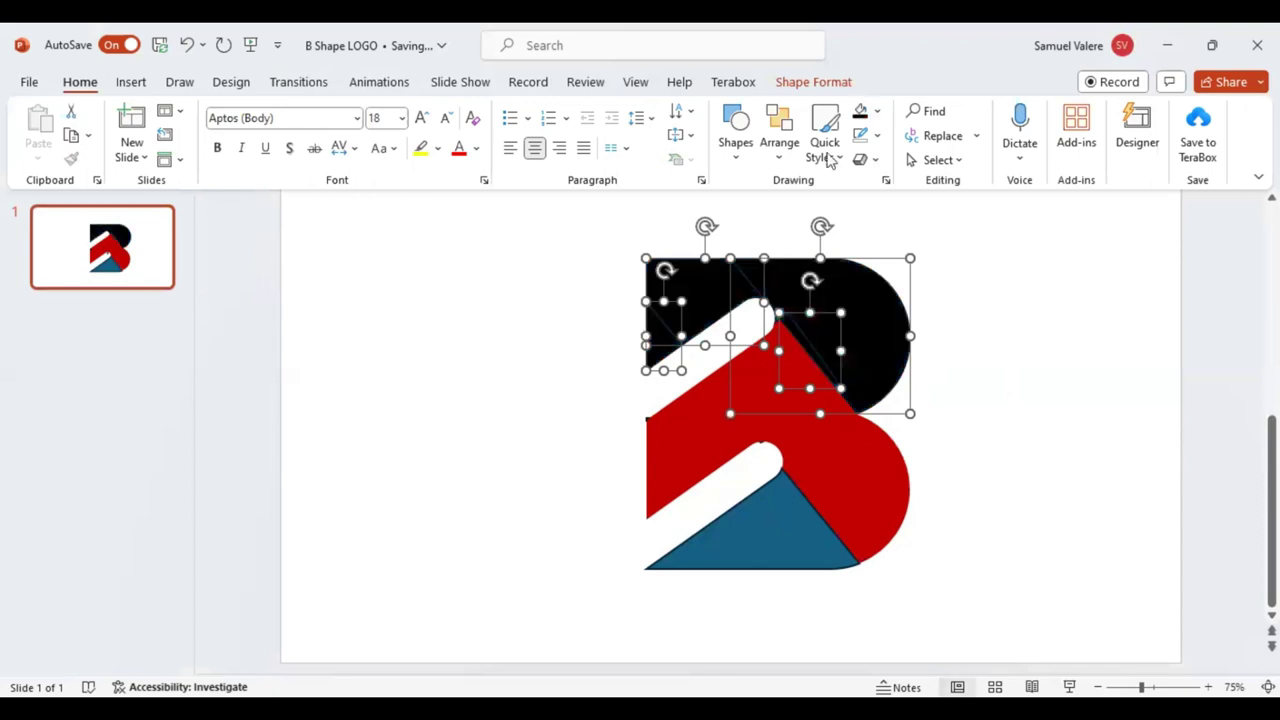
{"action": "left_click", "coordinate": [806, 86]}
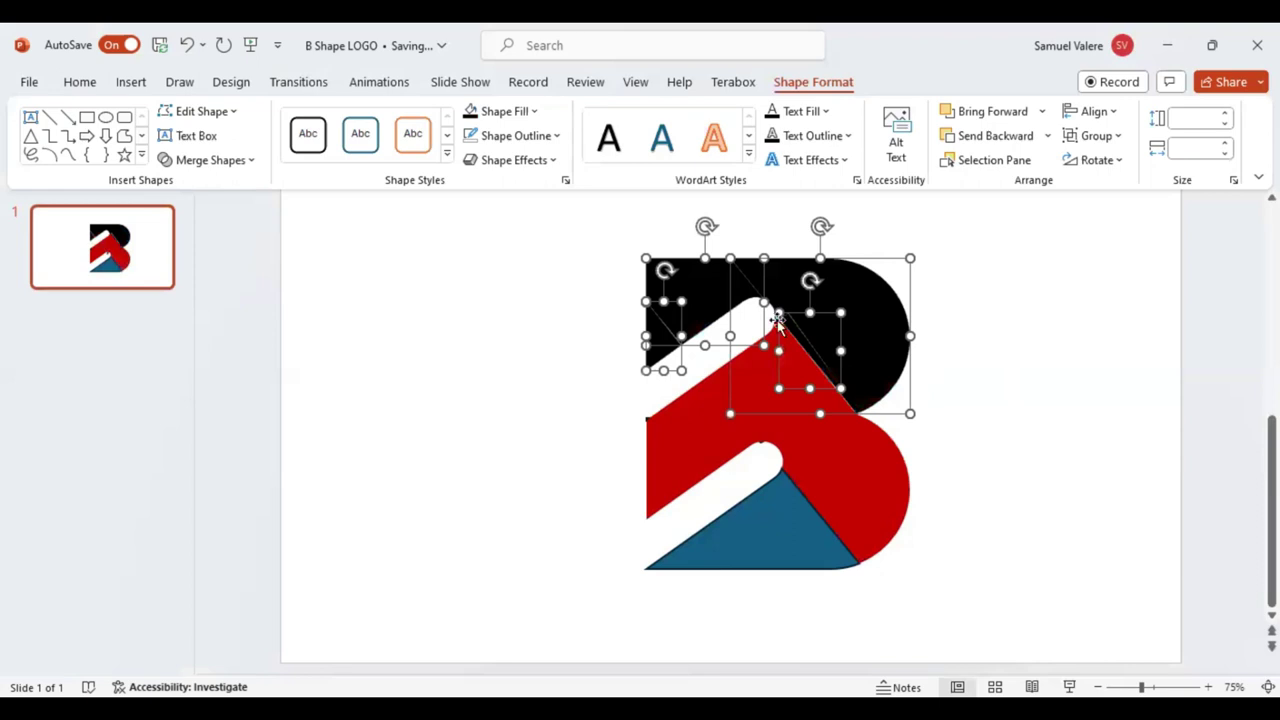
{"action": "key", "text": "ctrl+g"}
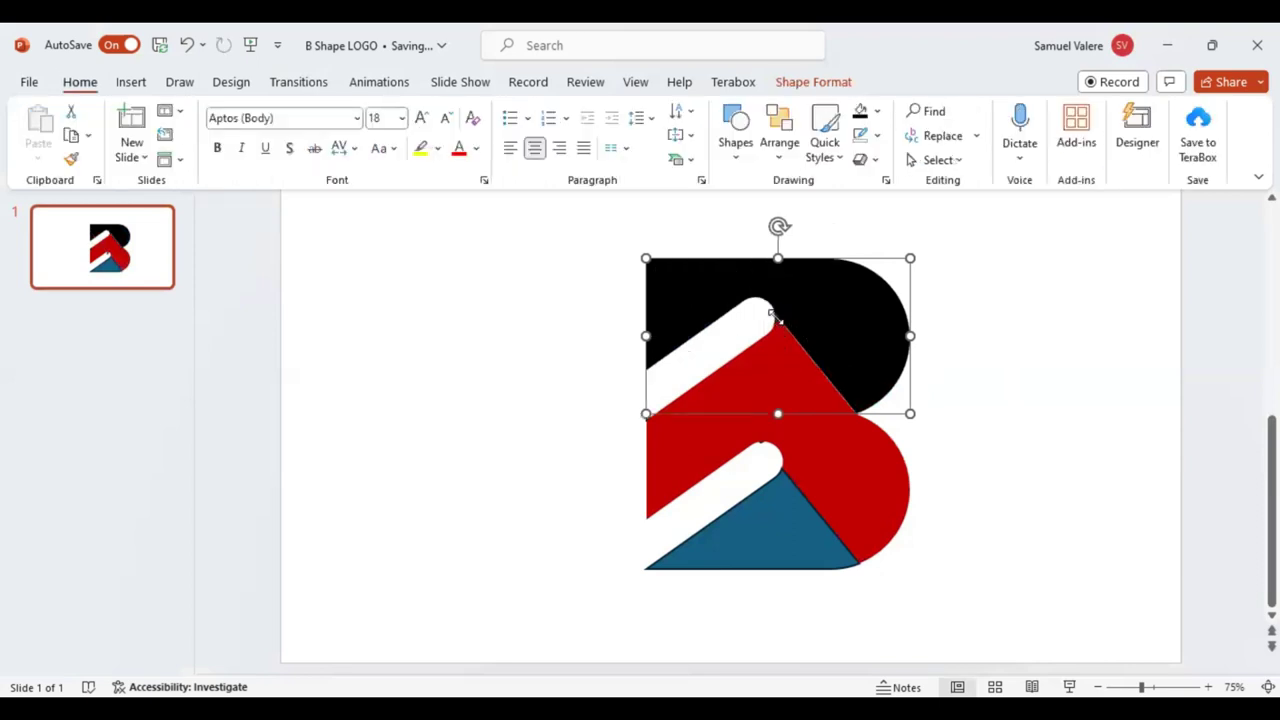
Select the small leftover top piece, revert the last change, and pick the blue lower triangle.
{"action": "left_click", "coordinate": [776, 316]}
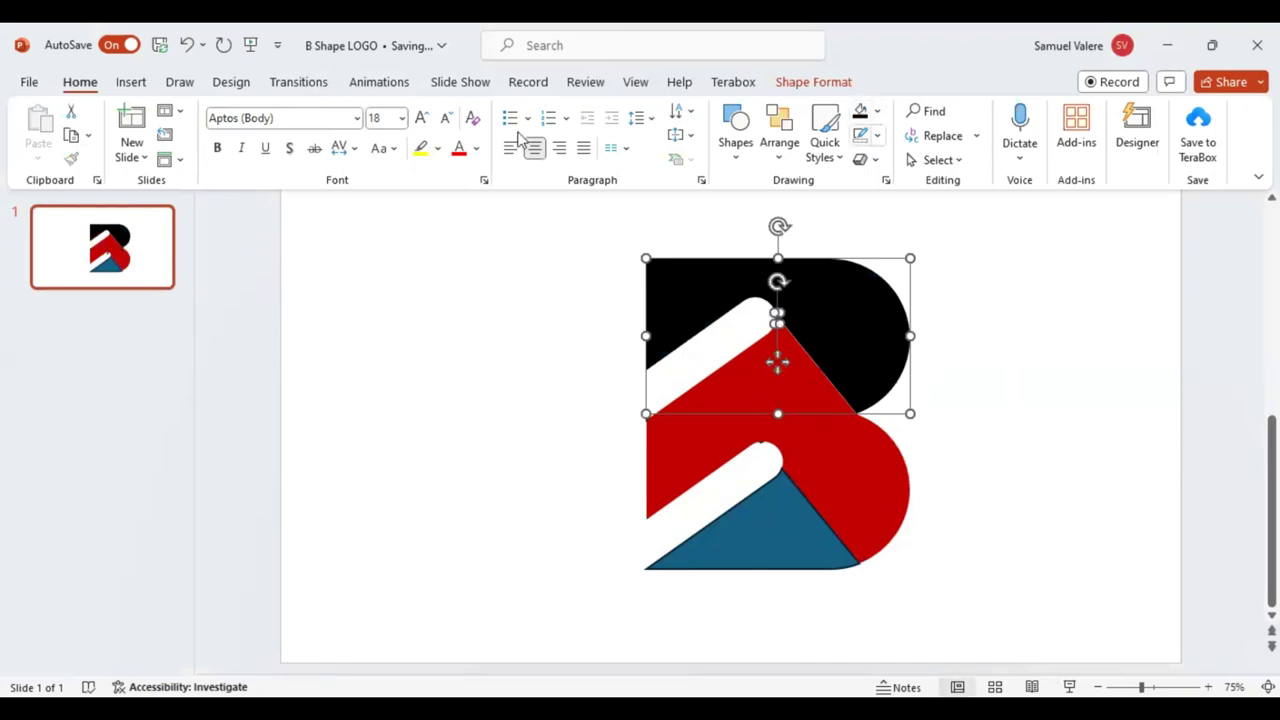
{"action": "left_click", "coordinate": [798, 86]}
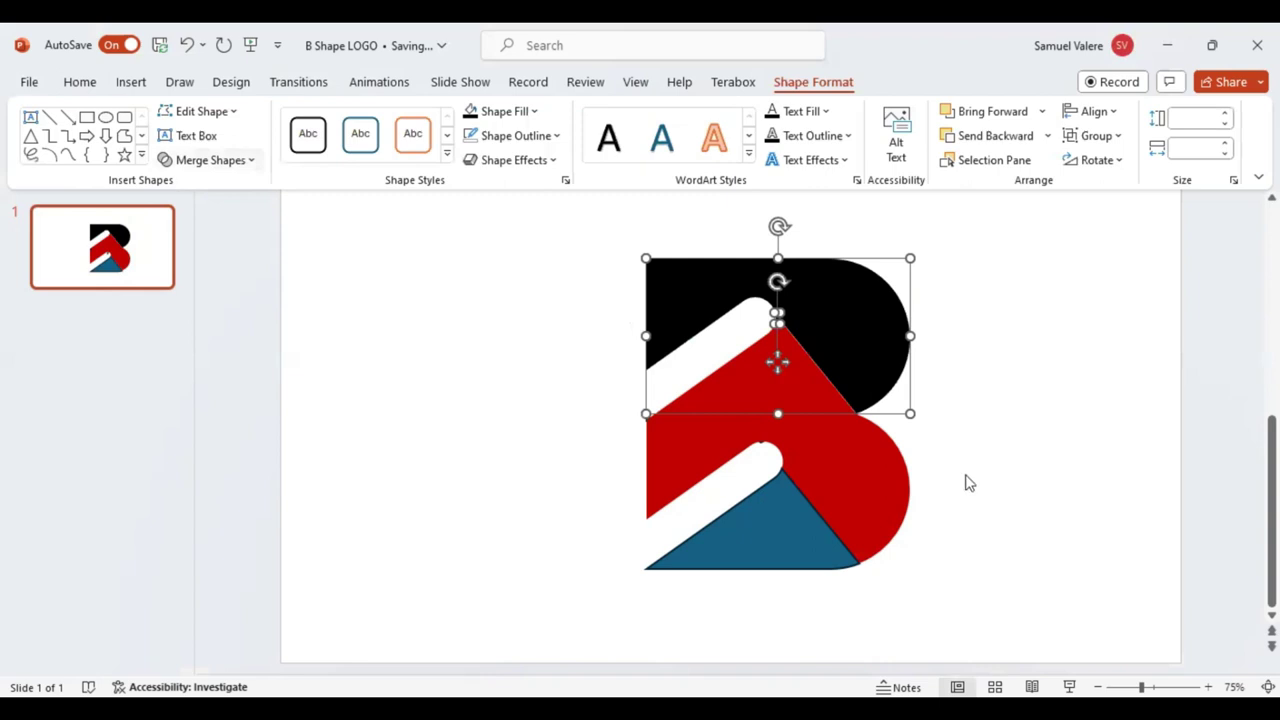
{"action": "key", "text": "ctrl+z"}
{"action": "left_click", "coordinate": [751, 536]}
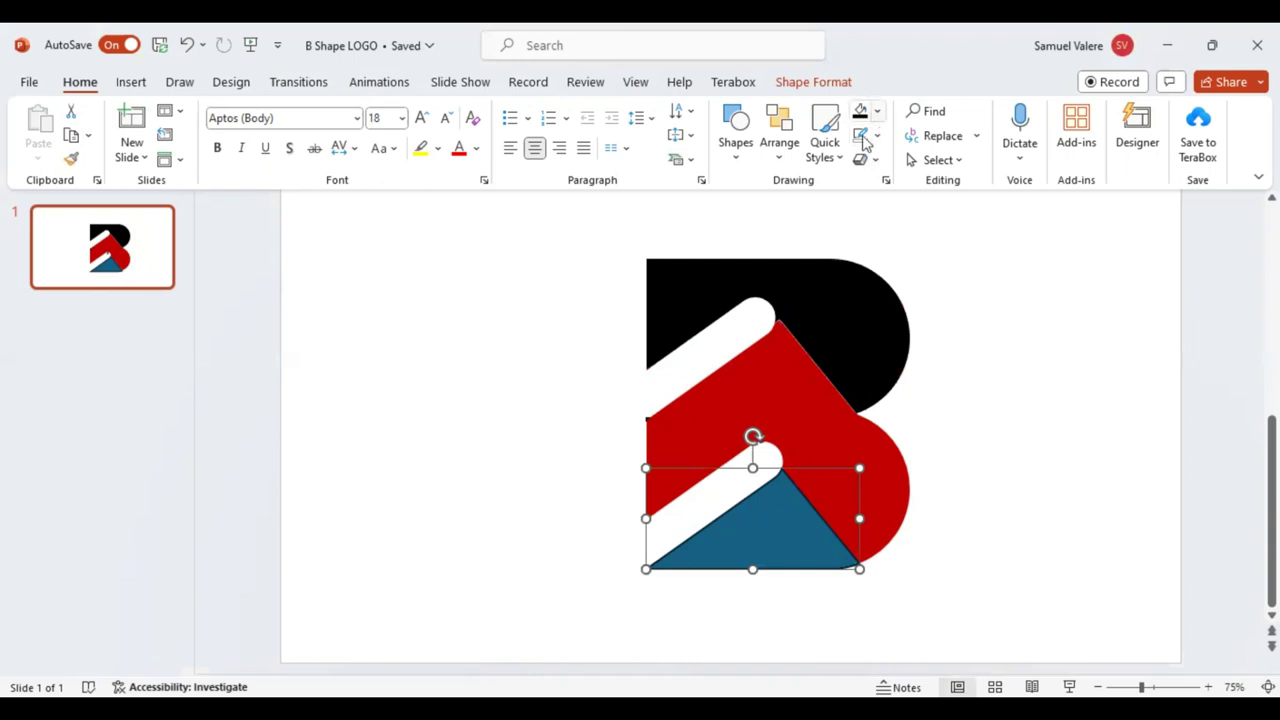
Fill the lower-left triangle of the B dark green and deselect it.
{"action": "key", "text": "ctrl+z"}
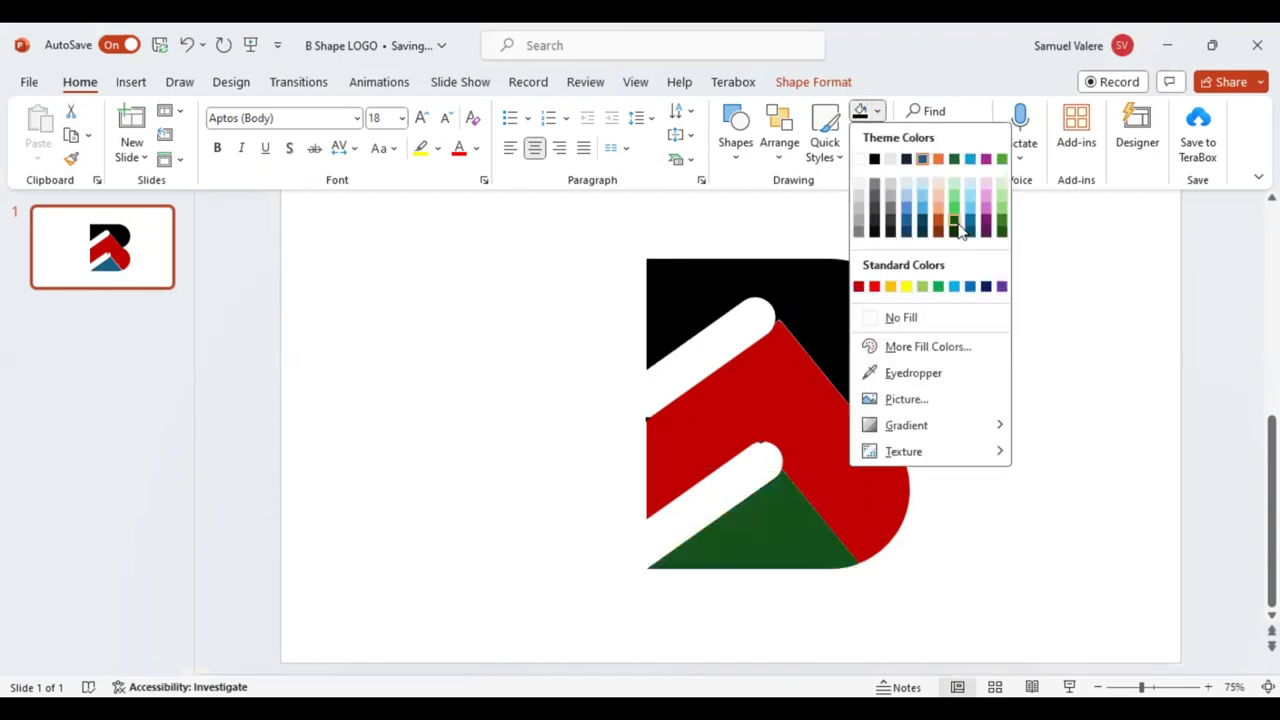
{"action": "left_click", "coordinate": [763, 450]}
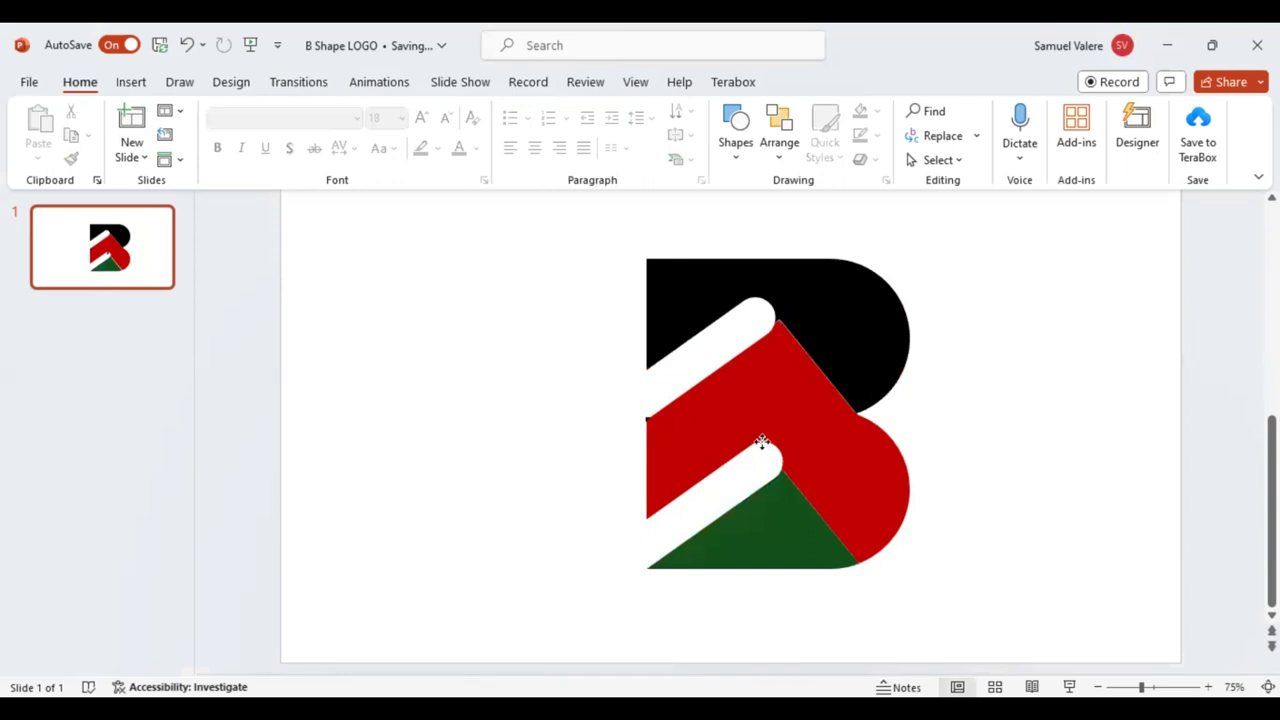
Reselect the red band of the B by itself.
{"action": "left_click", "coordinate": [820, 450]}
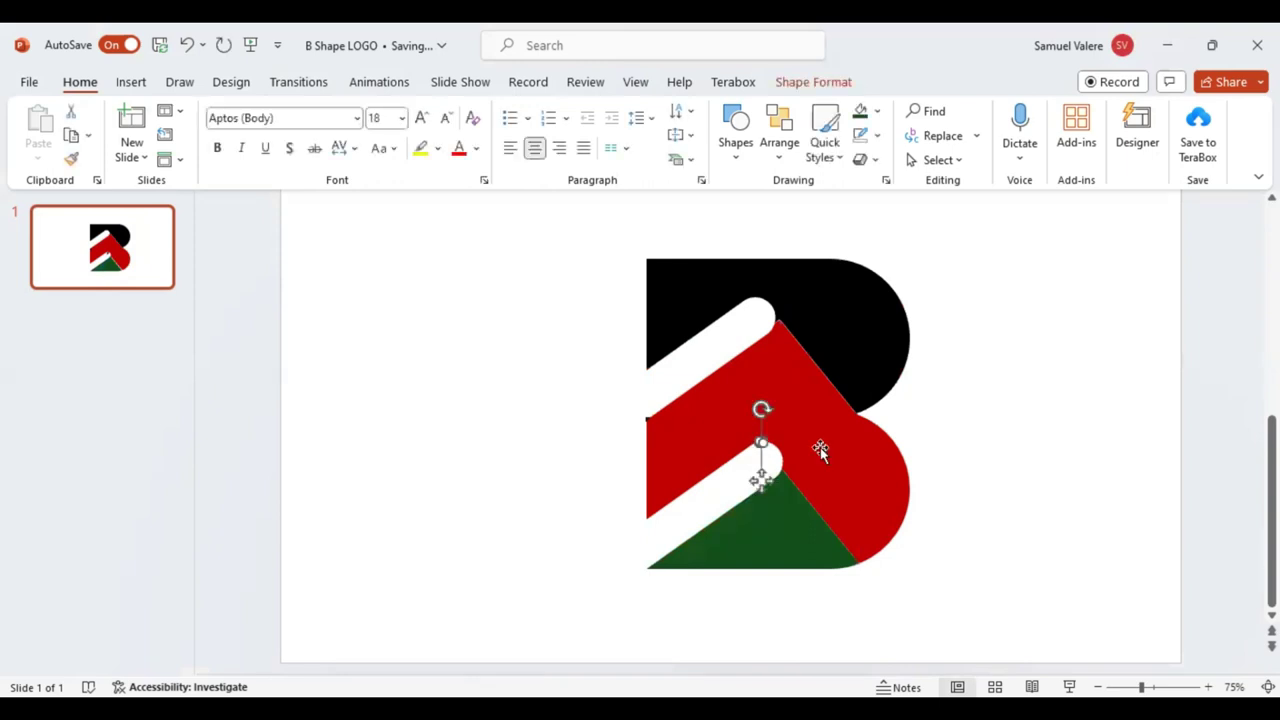
{"action": "left_click", "coordinate": [643, 421]}
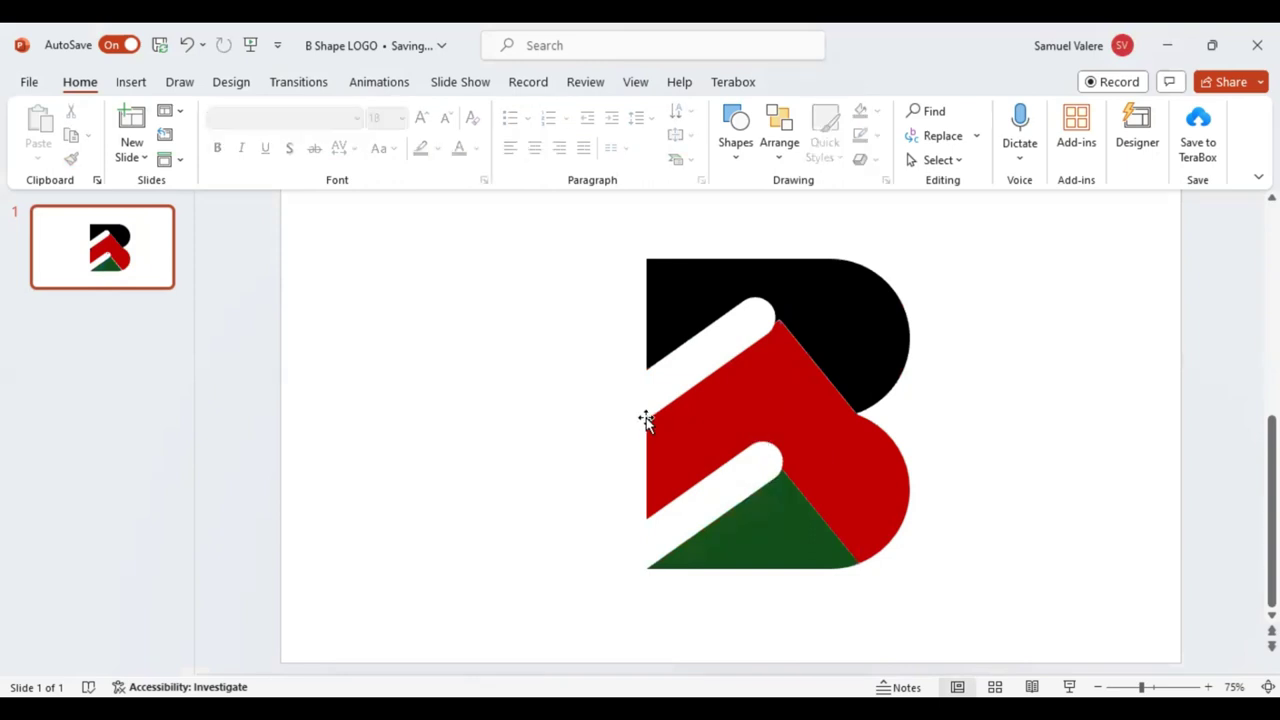
{"action": "left_click", "coordinate": [741, 414]}
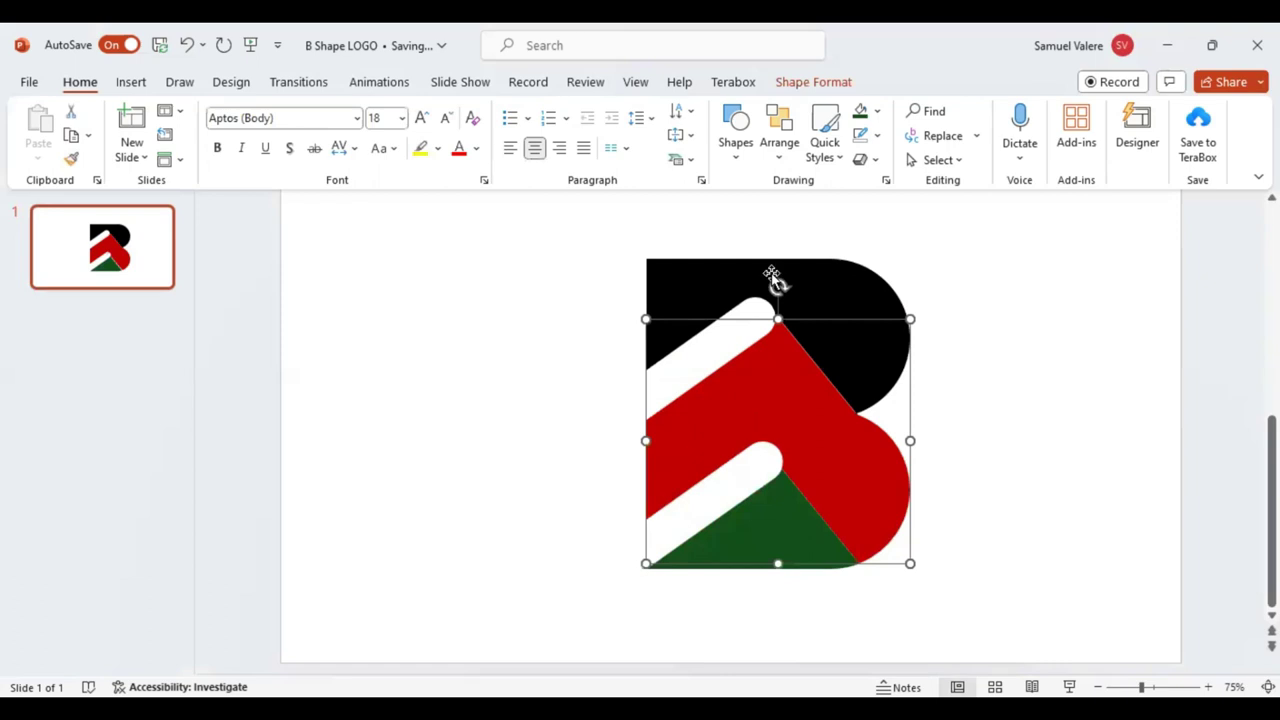
Give the red band a dark red linear gradient and open its detailed gradient settings.
{"action": "left_click", "coordinate": [806, 86]}
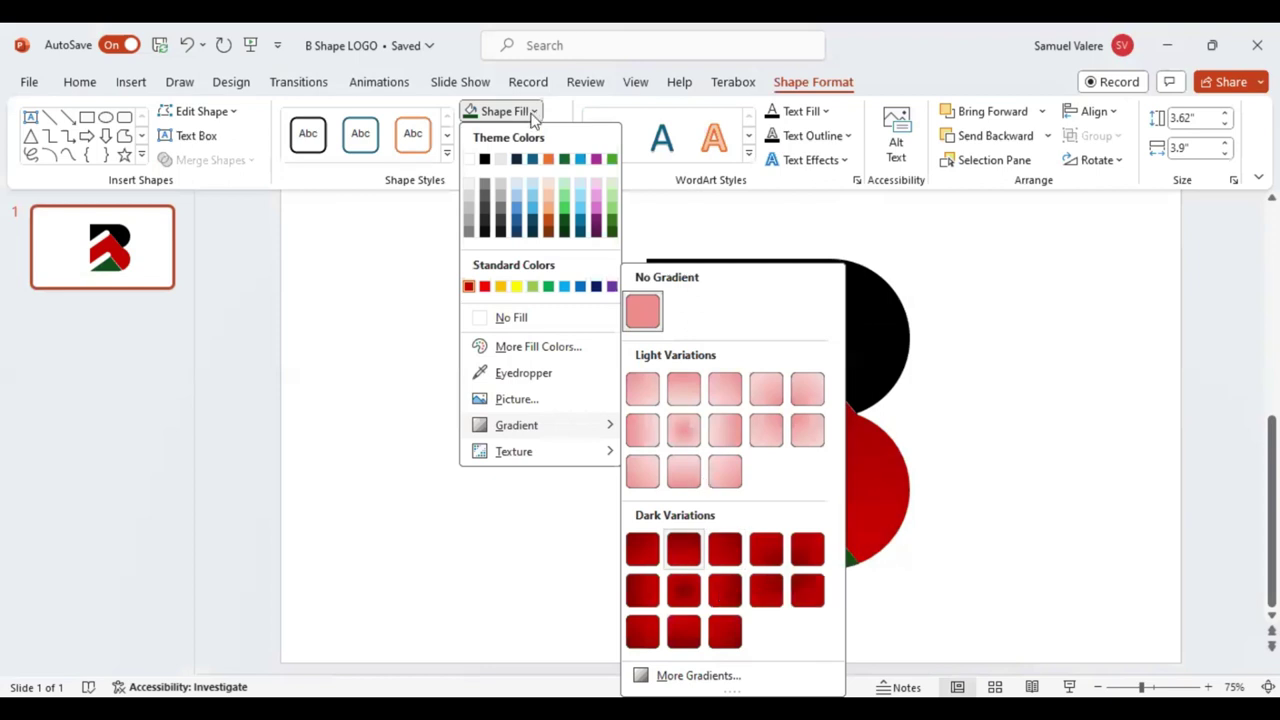
{"action": "left_click", "coordinate": [677, 591]}
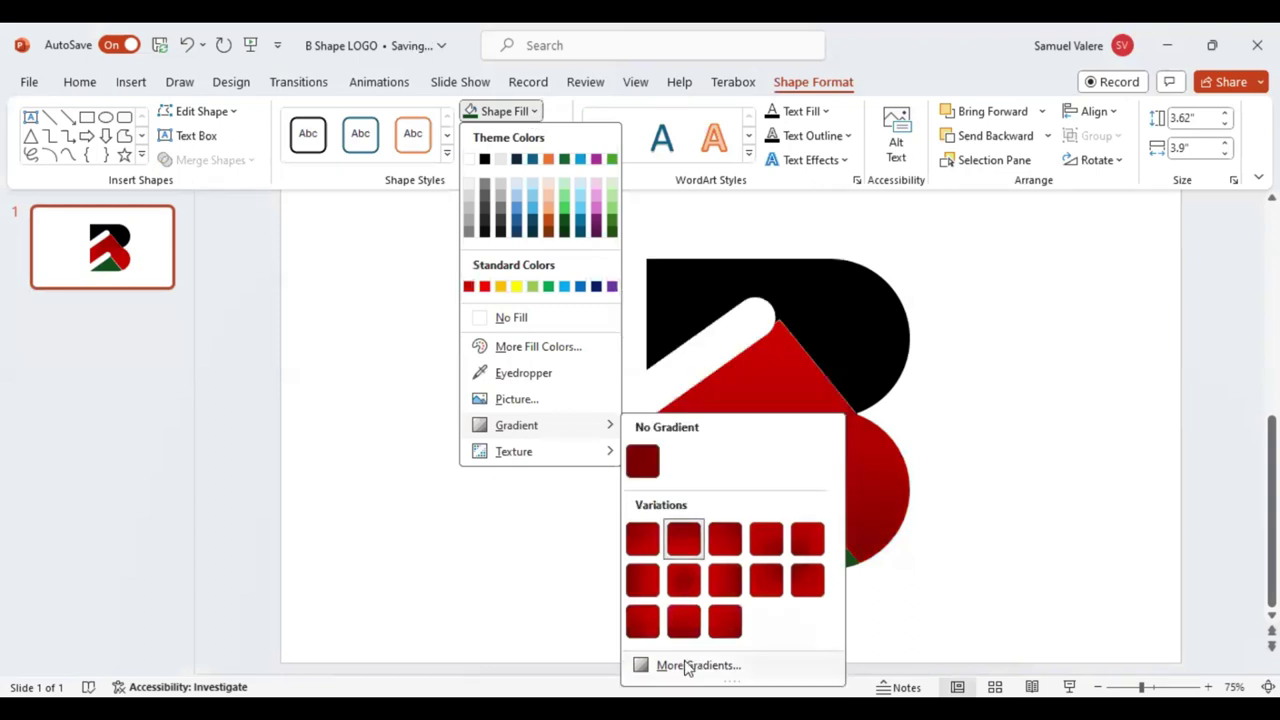
{"action": "left_click", "coordinate": [690, 665]}
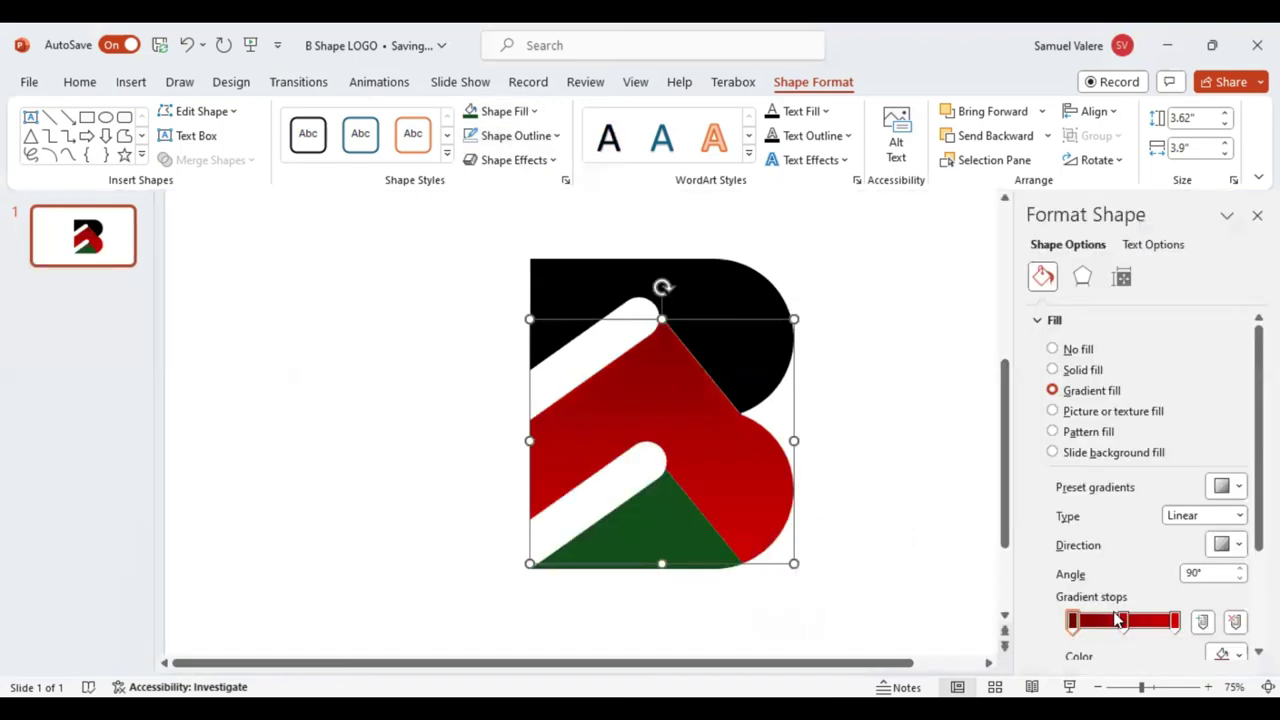
Remove the middle gradient stop and add a bright red stop at 33%.
{"action": "left_click", "coordinate": [1122, 621]}
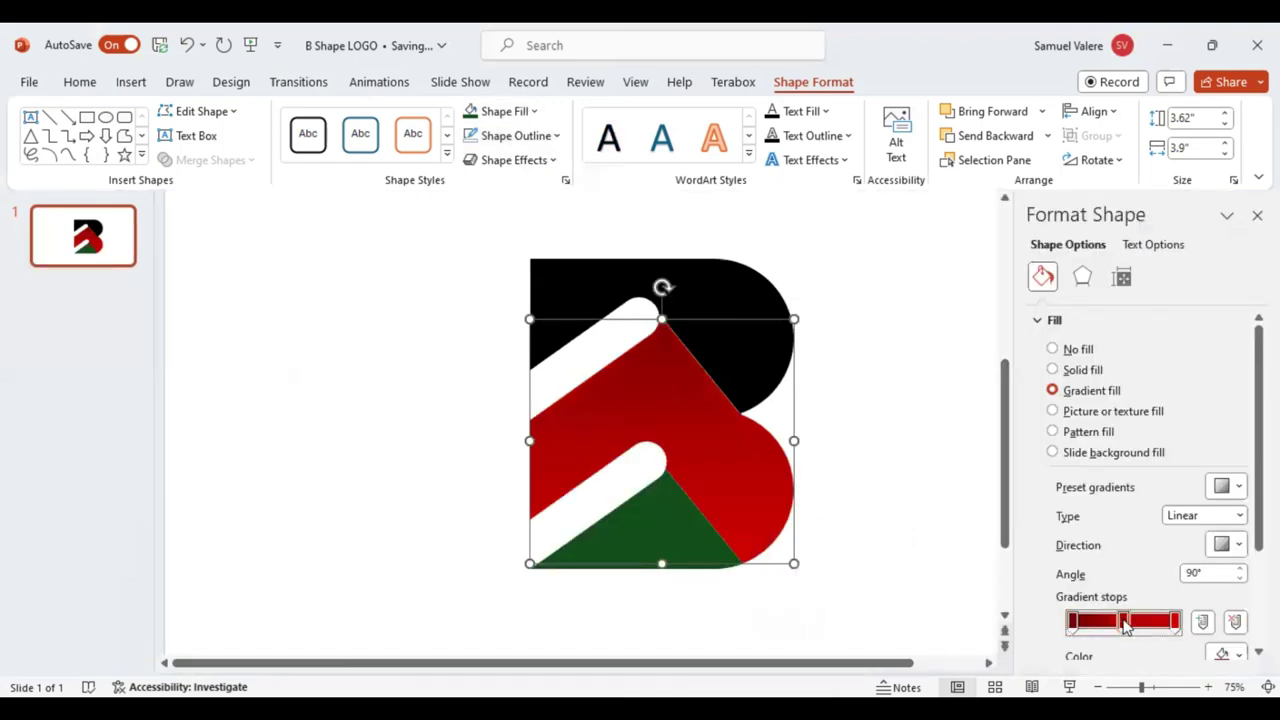
{"action": "left_click", "coordinate": [1236, 622]}
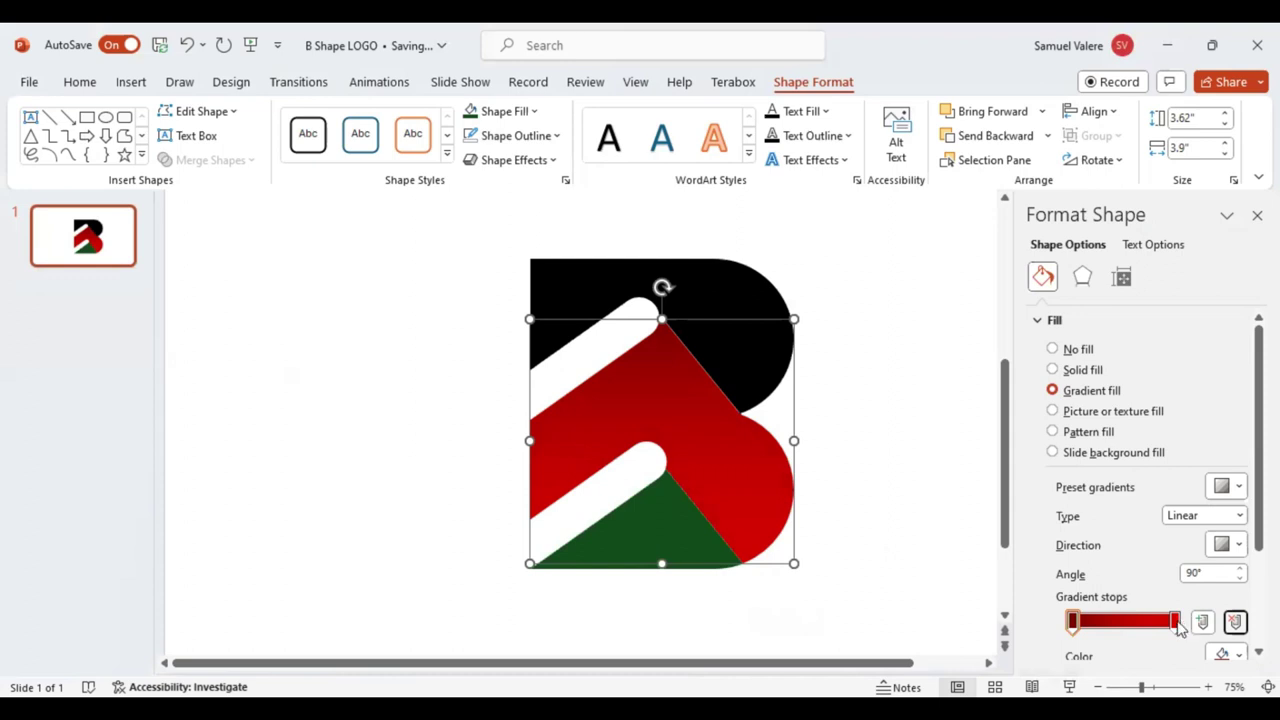
{"action": "left_click", "coordinate": [1176, 622]}
{"action": "scroll", "coordinate": [1244, 576], "scroll_direction": "down", "scroll_amount": 2}
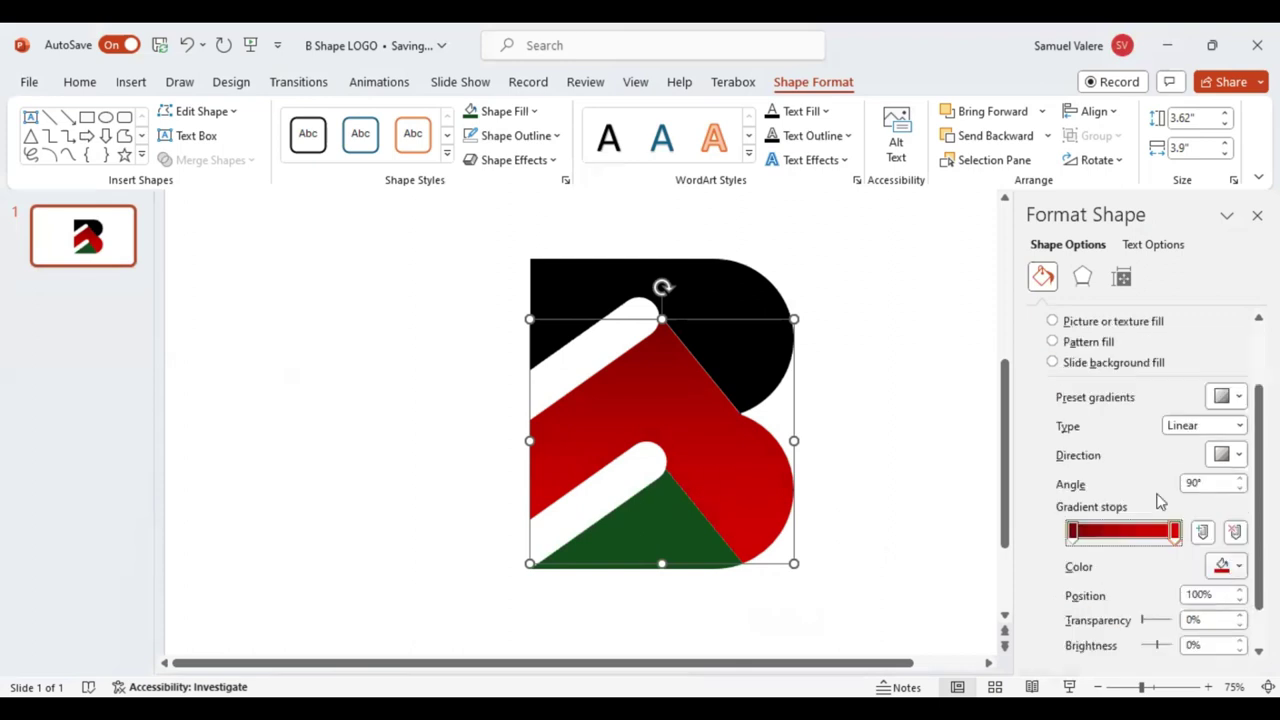
{"action": "left_click", "coordinate": [1107, 535]}
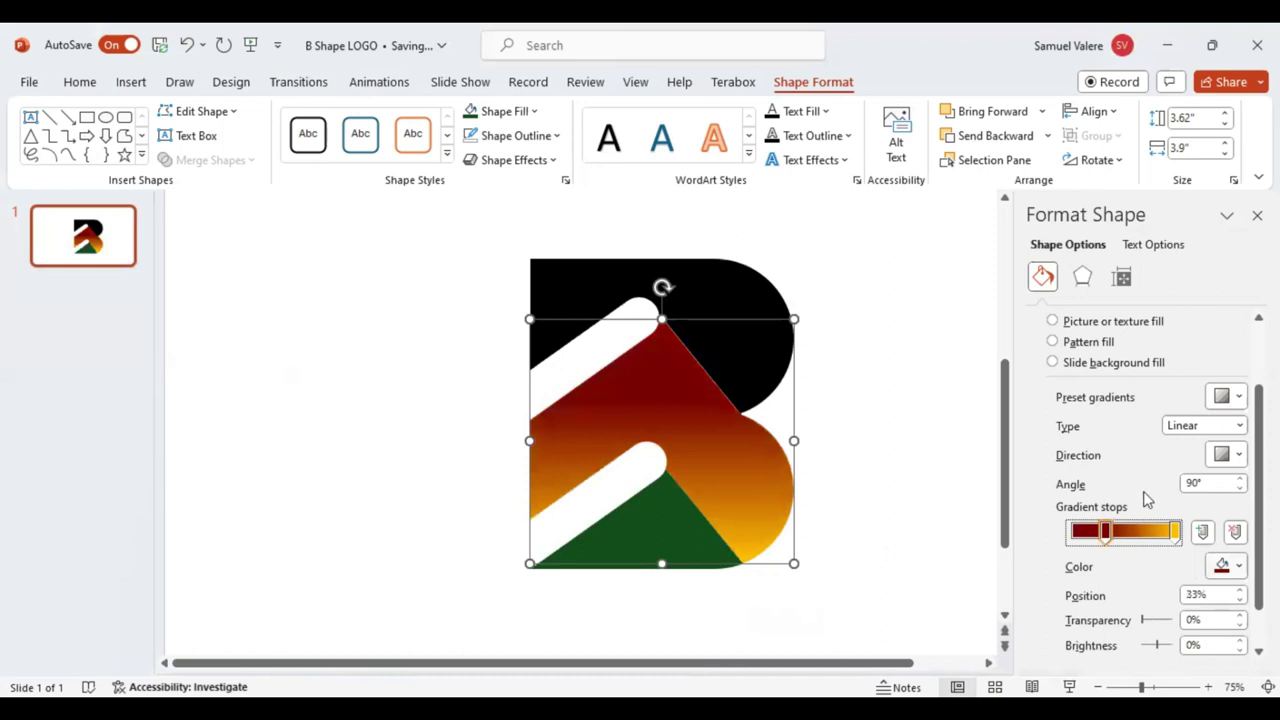
{"action": "left_click", "coordinate": [1222, 566]}
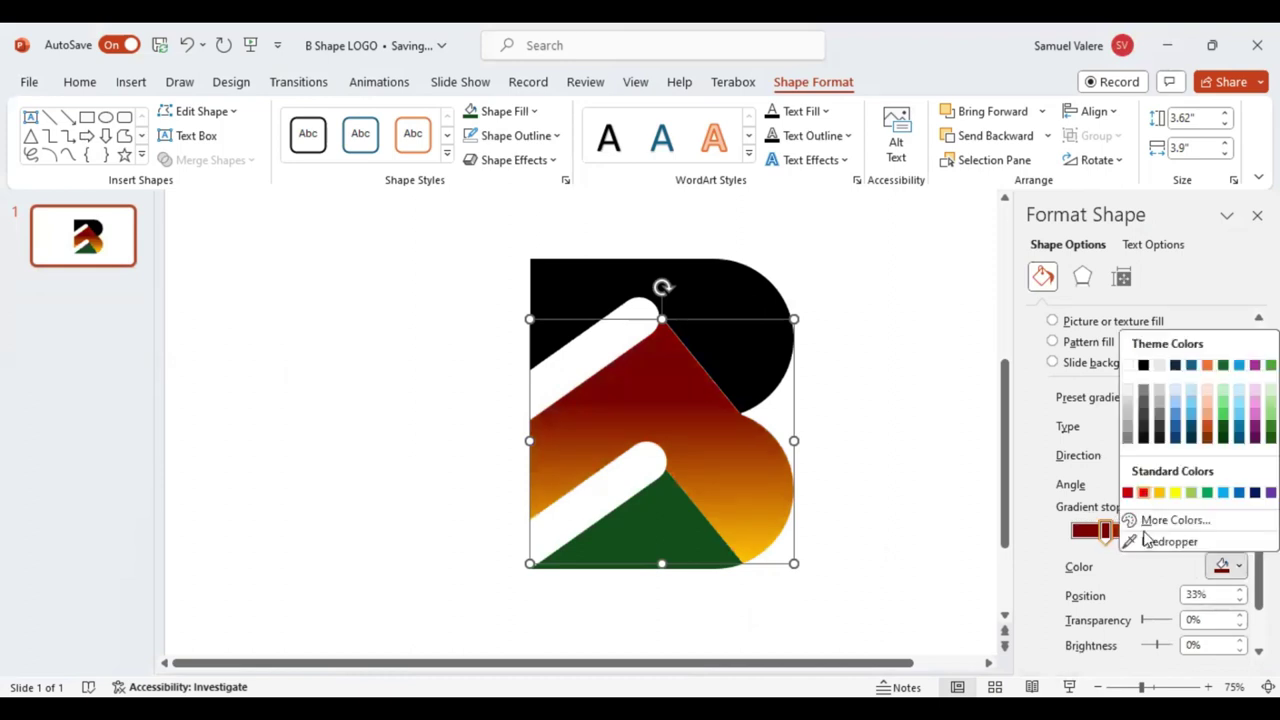
{"action": "left_click", "coordinate": [1141, 493]}
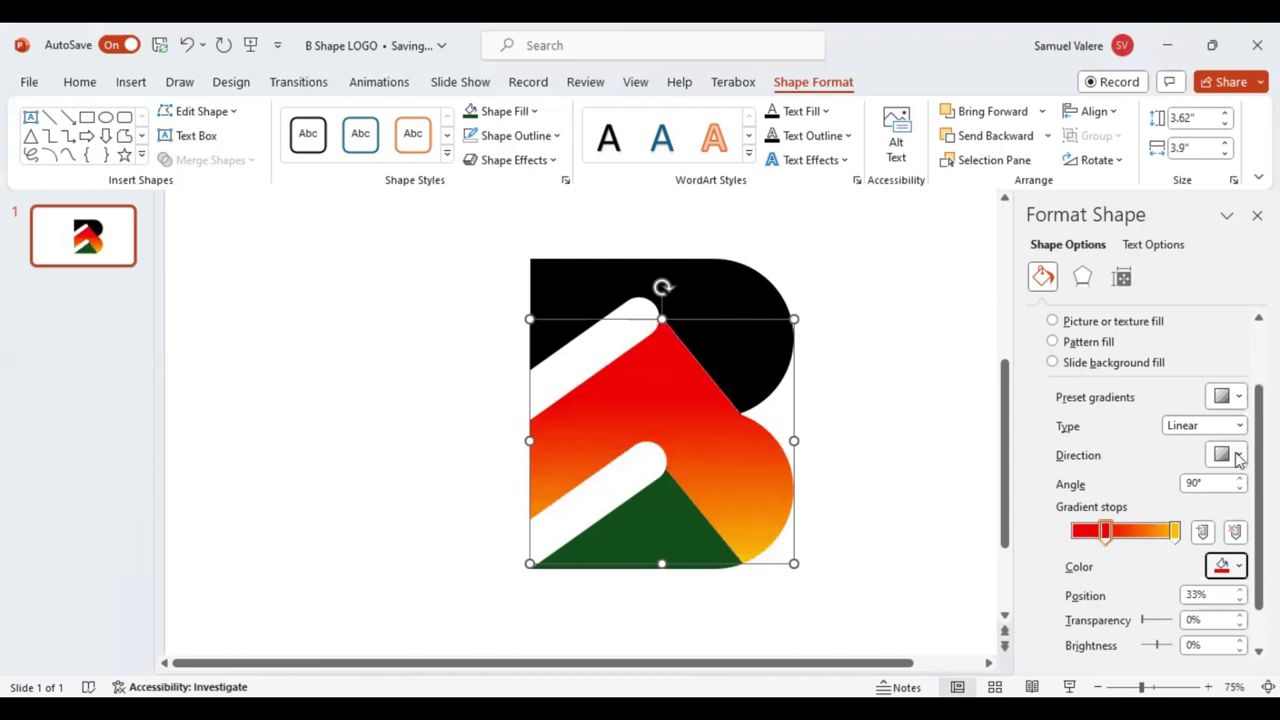
Try a side-to-side direction, return to top-to-bottom, and move the red stop to 32%.
{"action": "left_click", "coordinate": [1238, 457]}
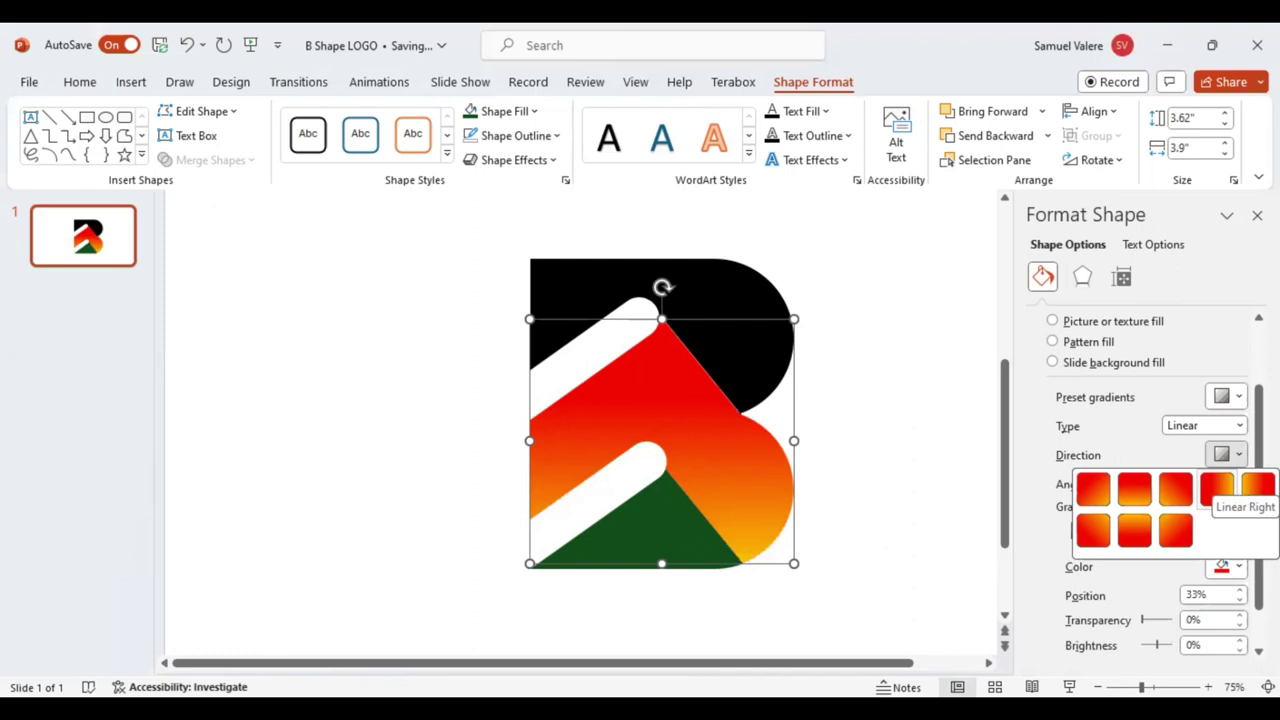
{"action": "left_click", "coordinate": [1216, 489]}
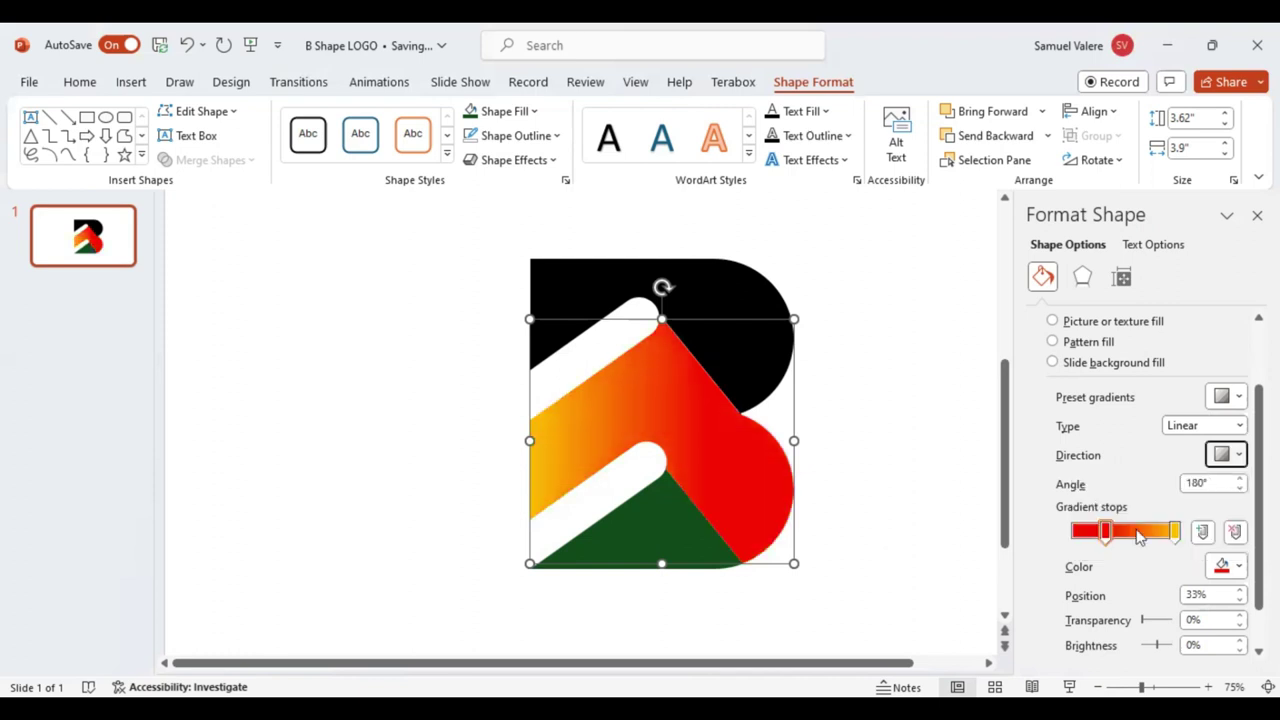
{"action": "key", "text": "Return"}
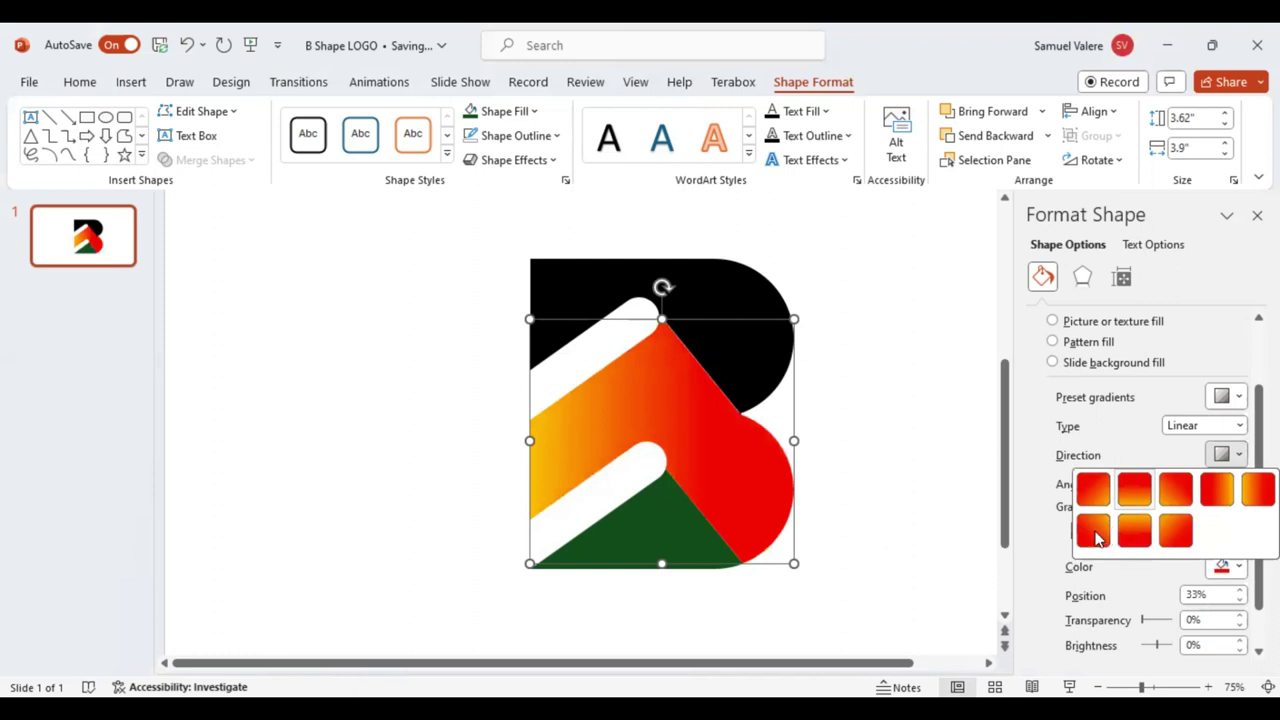
{"action": "left_click", "coordinate": [1108, 538]}
{"action": "left_click_drag", "start_coordinate": [1106, 531], "coordinate": [1099, 539]}
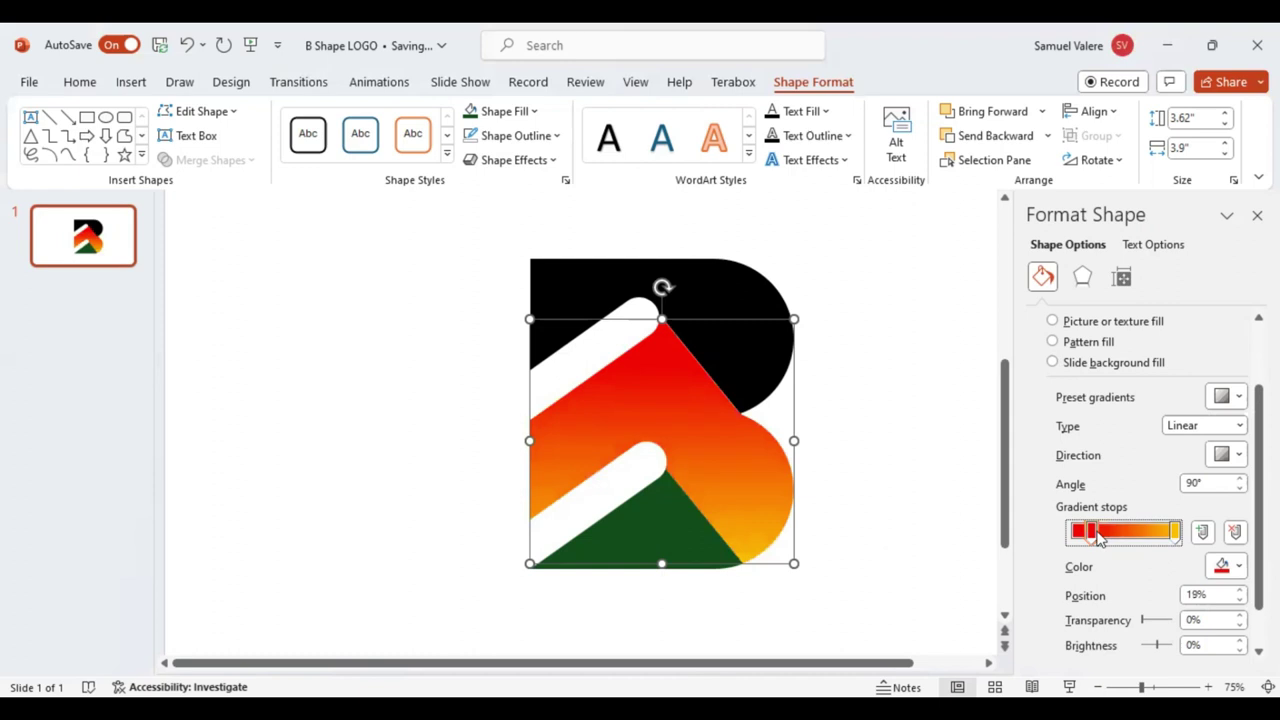
{"action": "left_click_drag", "start_coordinate": [1091, 533], "coordinate": [1104, 533]}
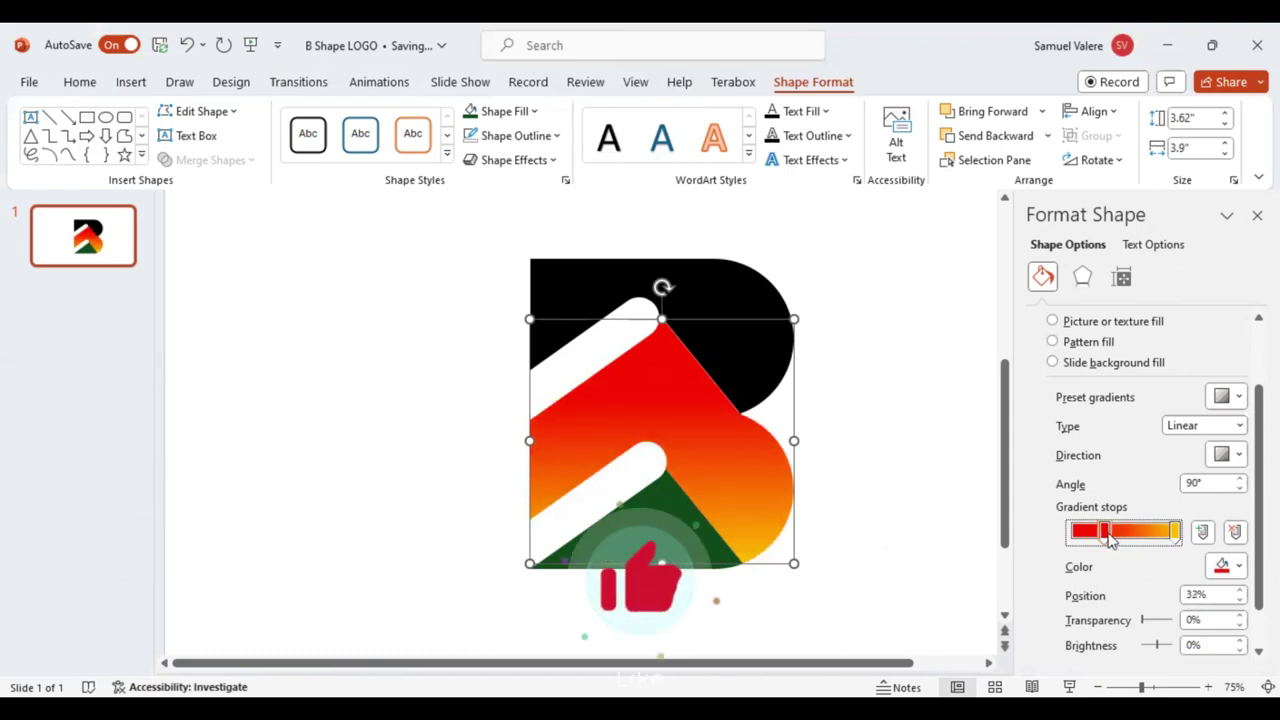
Give the lower triangle a horizontal gradient fading from light green to dark green.
{"action": "left_click", "coordinate": [685, 539]}
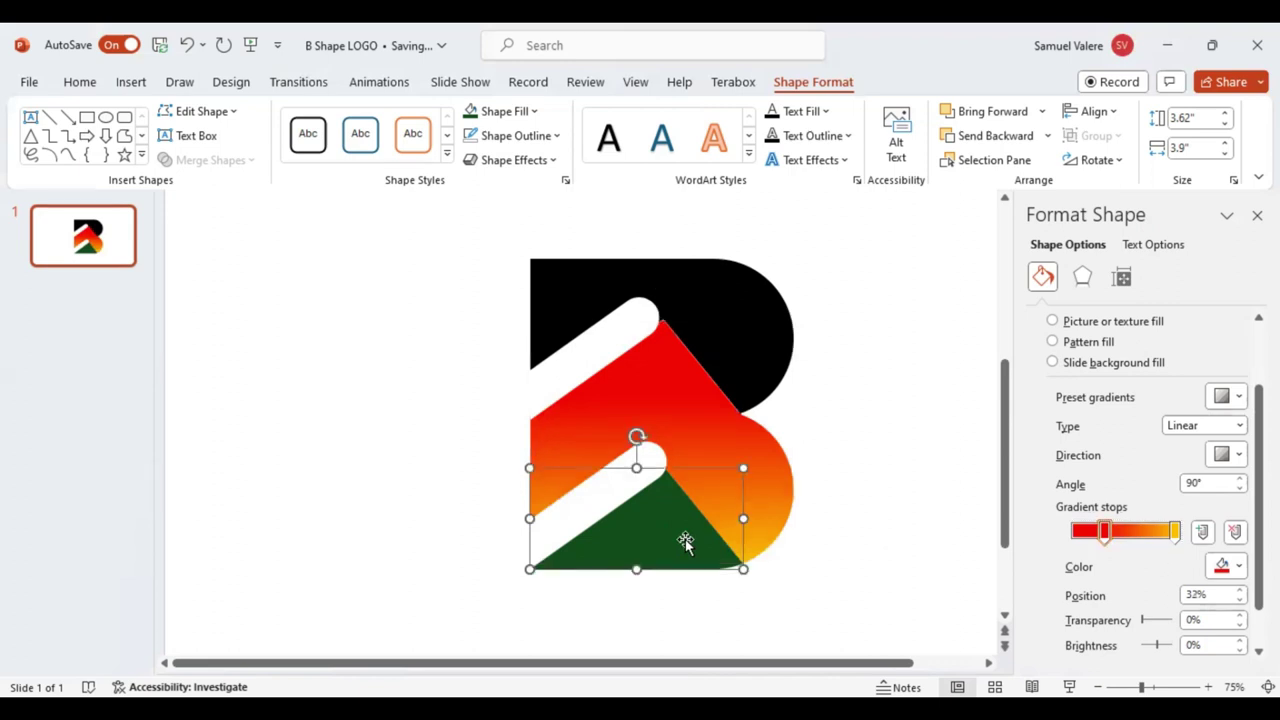
{"action": "left_click", "coordinate": [1052, 390]}
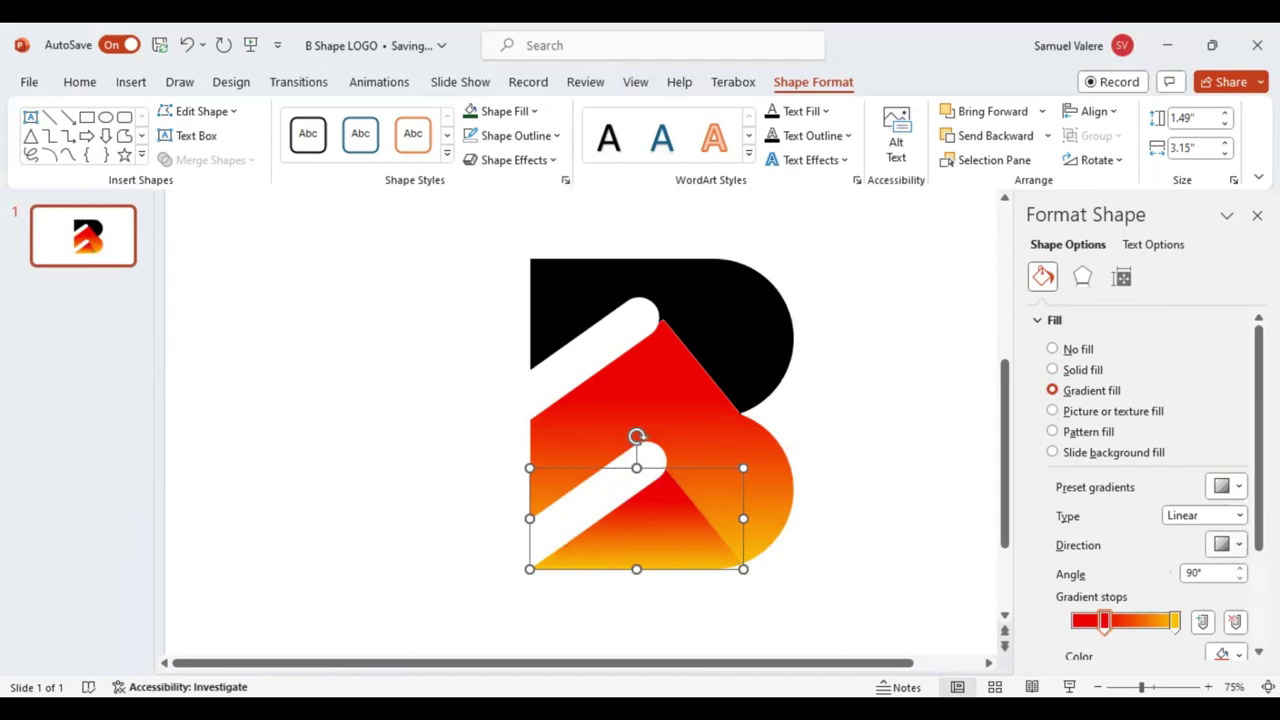
{"action": "left_click", "coordinate": [1238, 544]}
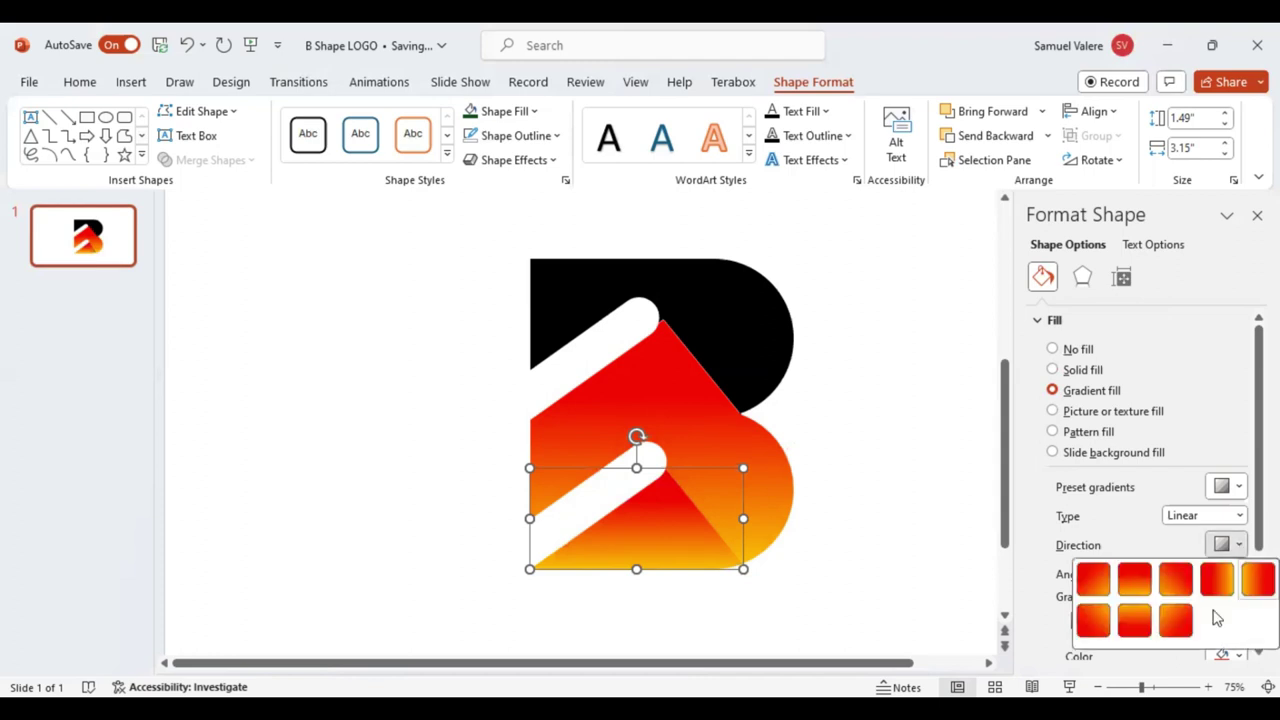
{"action": "left_click", "coordinate": [1136, 570]}
{"action": "scroll", "coordinate": [1136, 566], "scroll_direction": "down", "scroll_amount": 2}
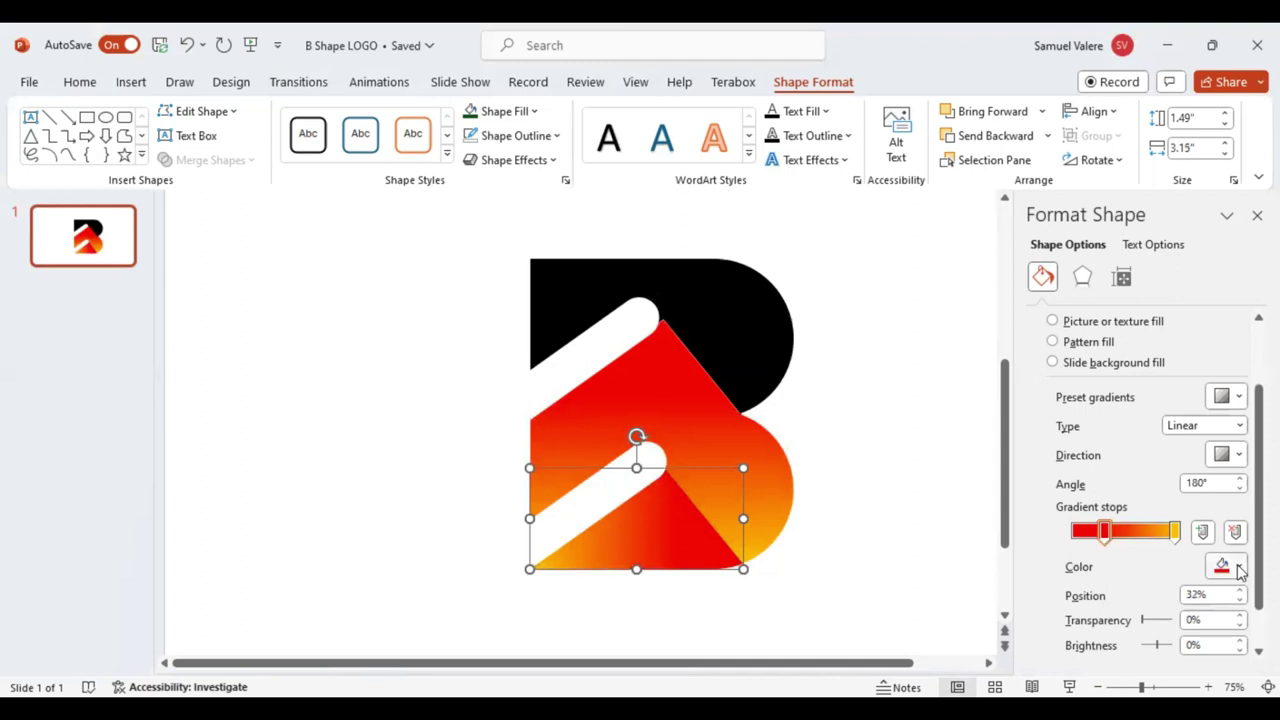
{"action": "left_click", "coordinate": [1238, 568]}
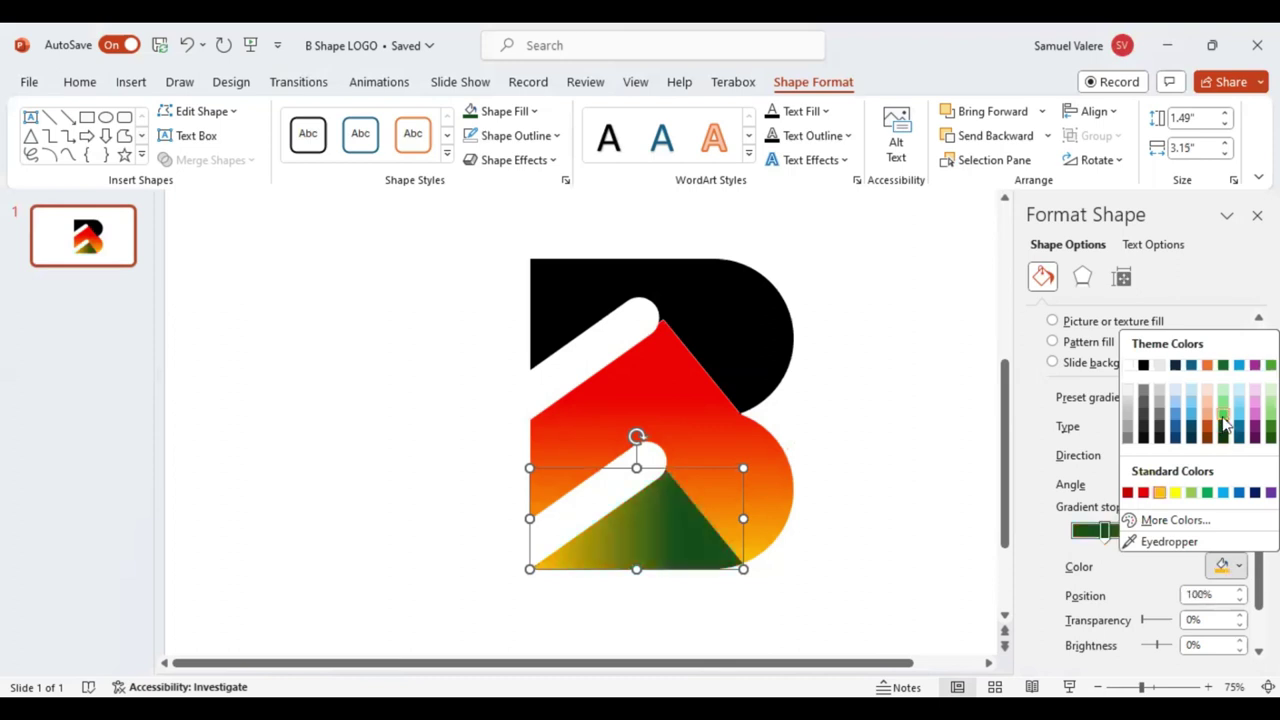
{"action": "left_click", "coordinate": [1222, 424]}
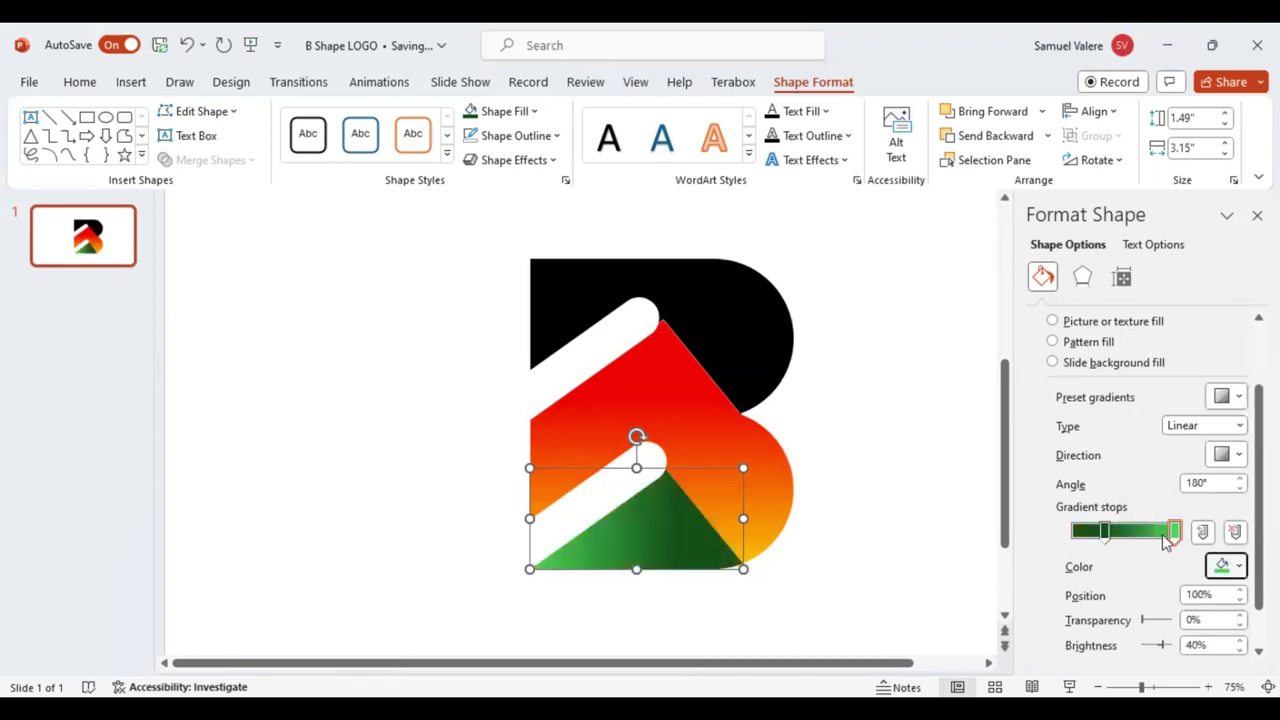
{"action": "left_click", "coordinate": [1108, 532]}
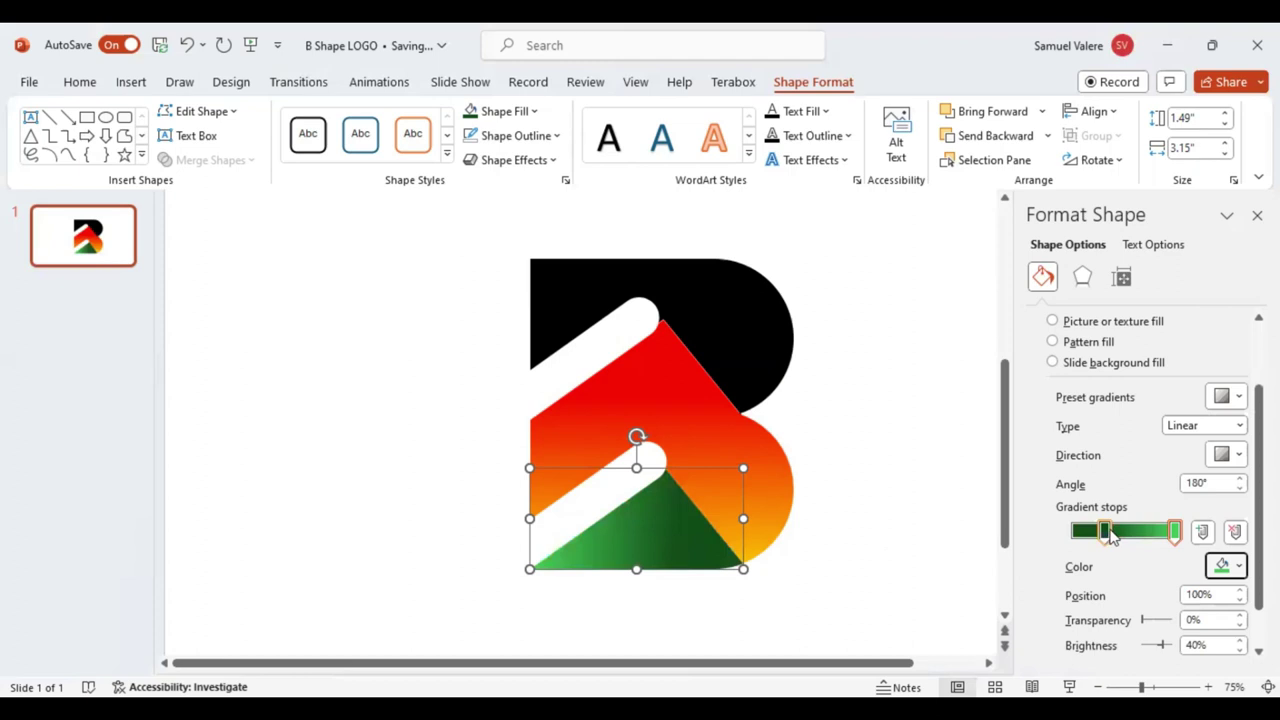
{"action": "left_click", "coordinate": [745, 330]}
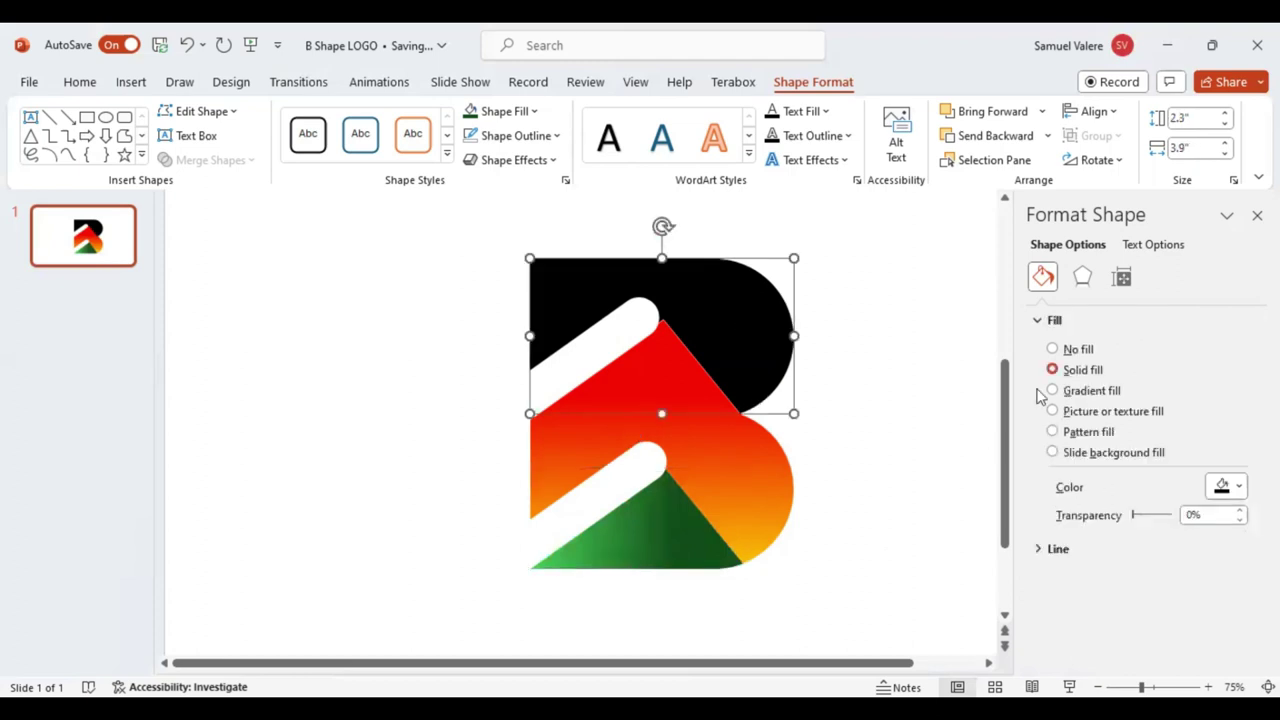
Give the top piece a black-and-blue gradient fill with the blue stop at about 34%.
{"action": "left_click", "coordinate": [1053, 391]}
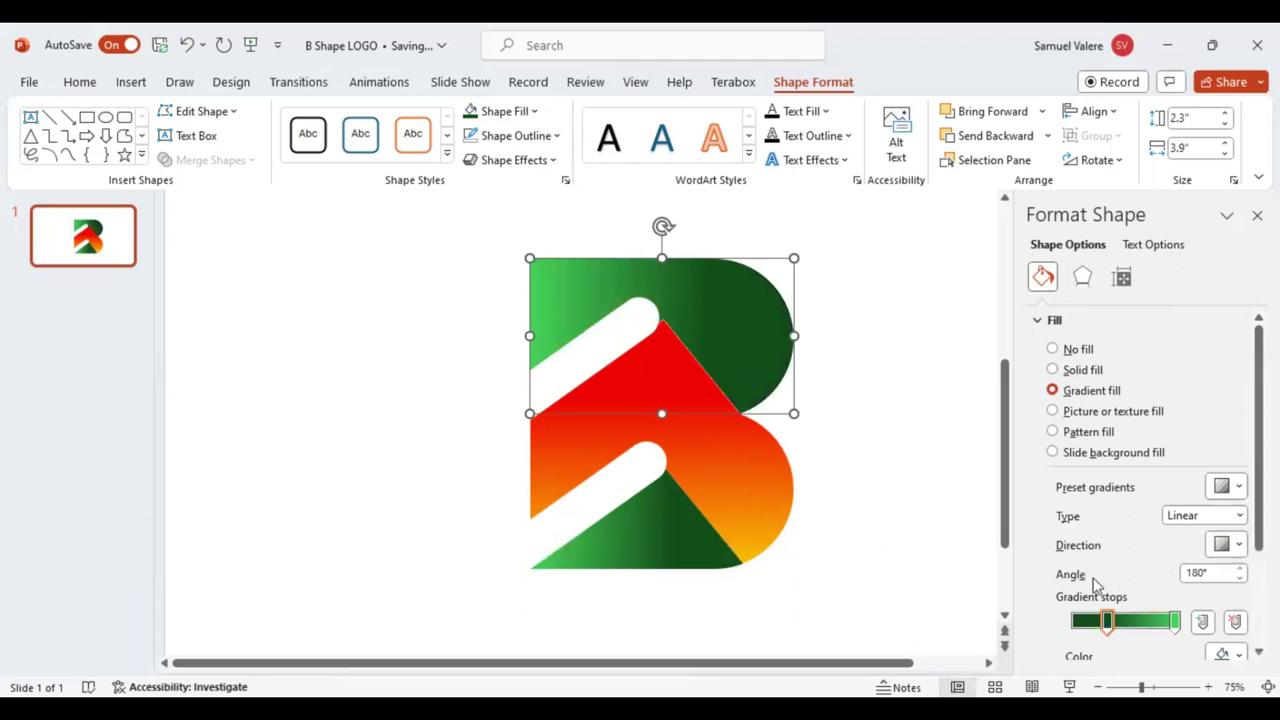
{"action": "scroll", "coordinate": [1113, 582], "scroll_direction": "down", "scroll_amount": 1}
{"action": "left_click_drag", "start_coordinate": [1108, 576], "coordinate": [1123, 578]}
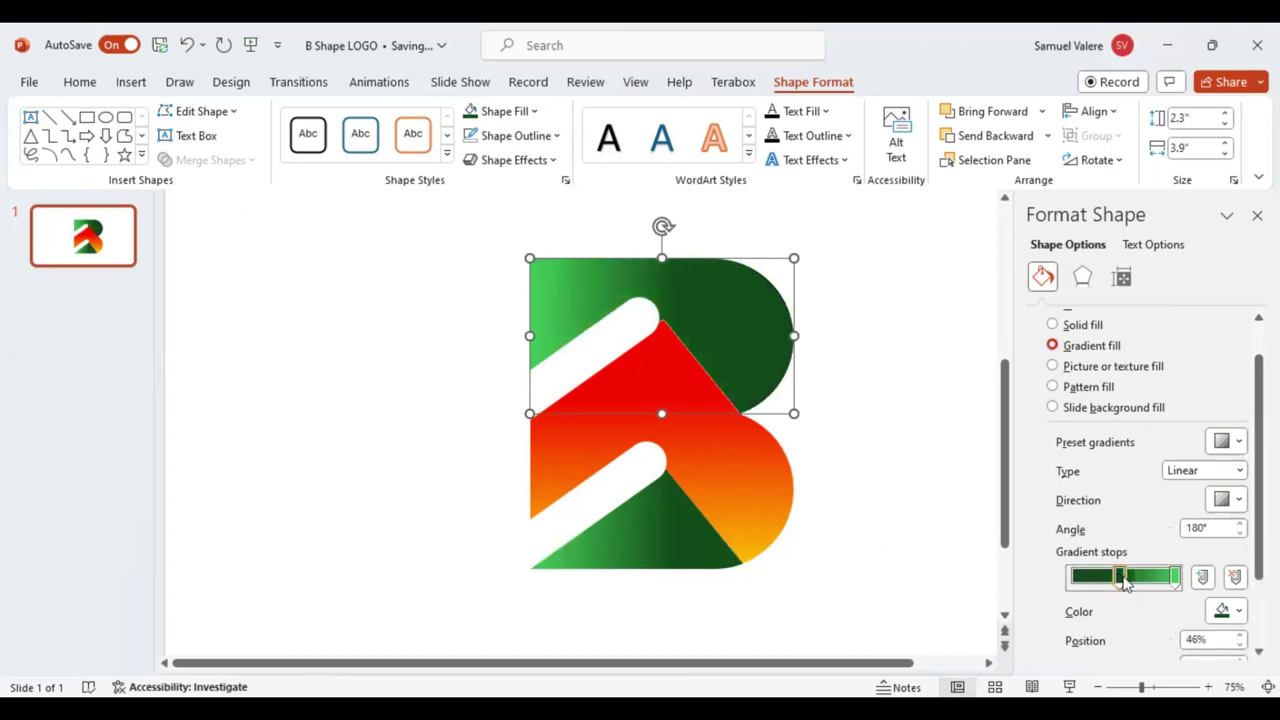
{"action": "left_click_drag", "start_coordinate": [1120, 578], "coordinate": [1130, 578]}
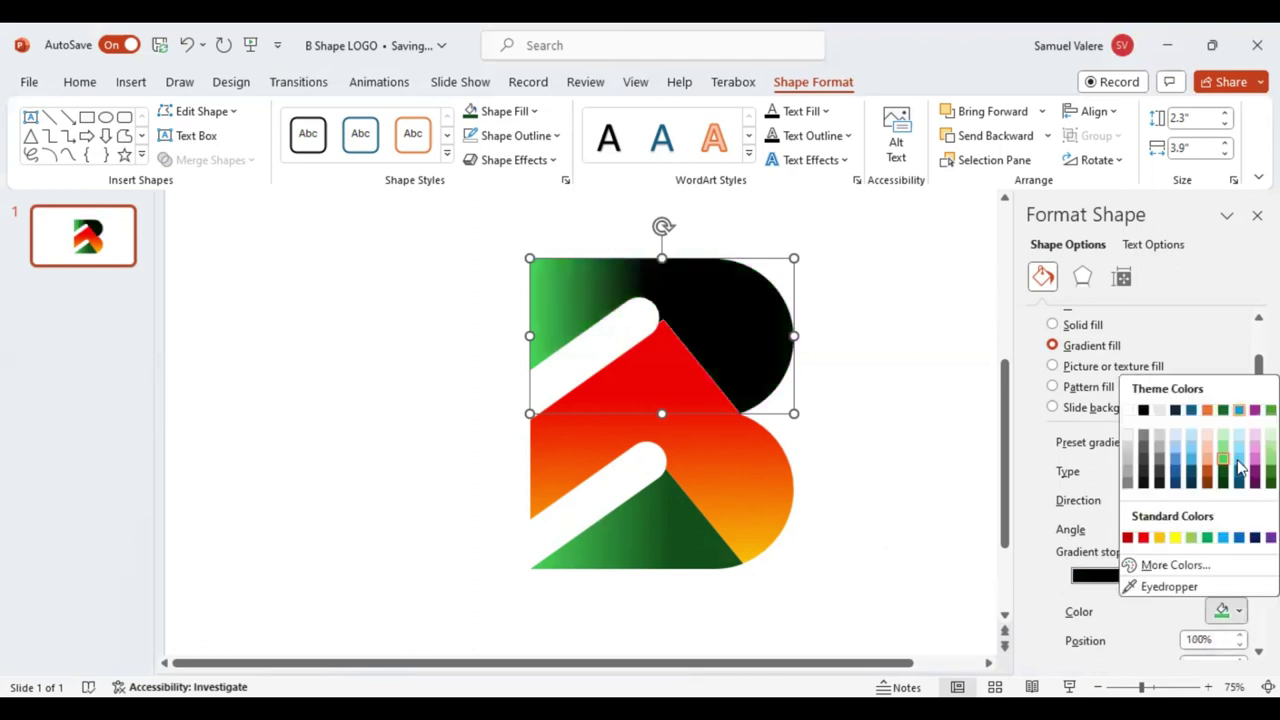
{"action": "left_click", "coordinate": [1104, 578]}
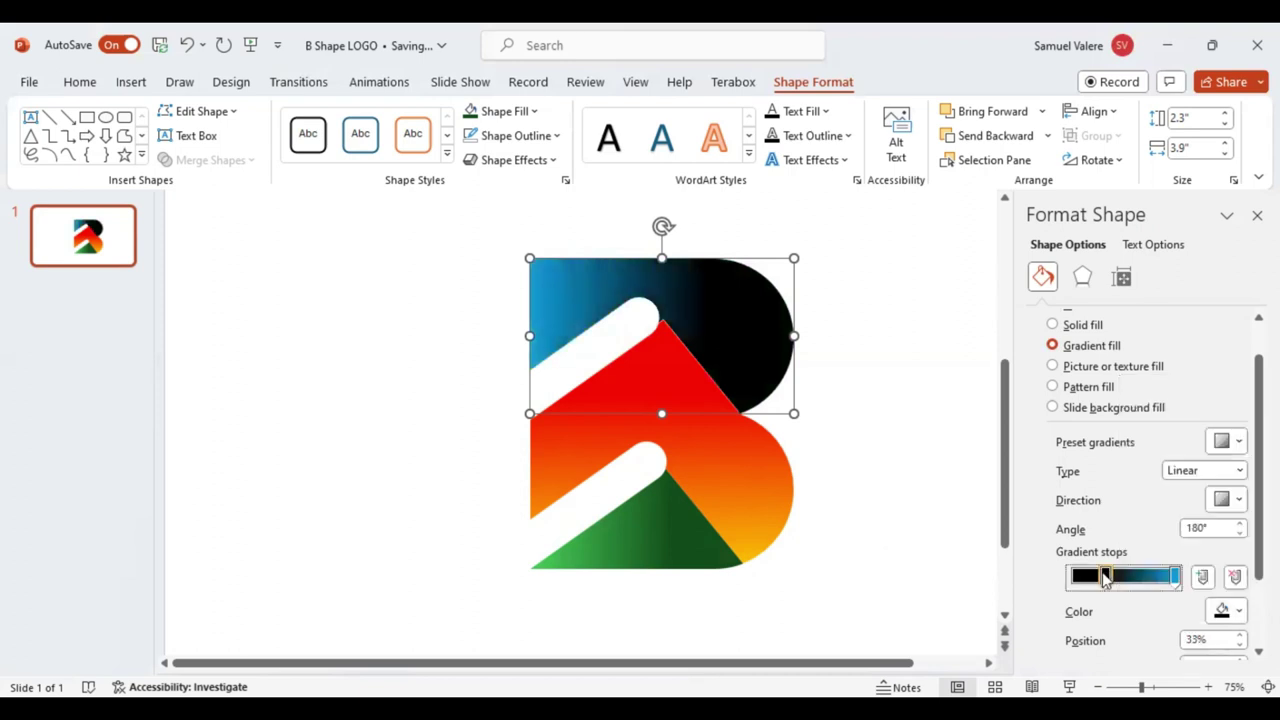
{"action": "left_click_drag", "start_coordinate": [1104, 578], "coordinate": [1107, 578]}
Set the gradient direction to Linear Right so black sits left and blue right.
{"action": "left_click", "coordinate": [1240, 502]}
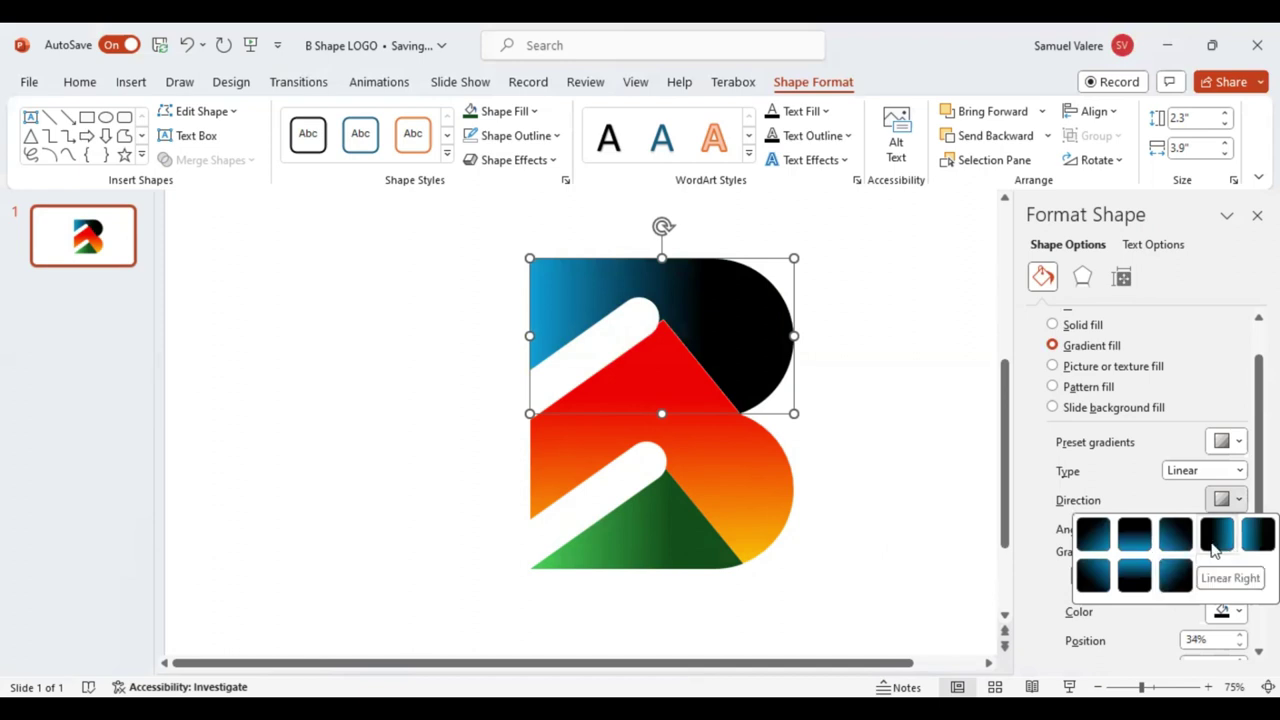
{"action": "left_click", "coordinate": [1216, 548]}
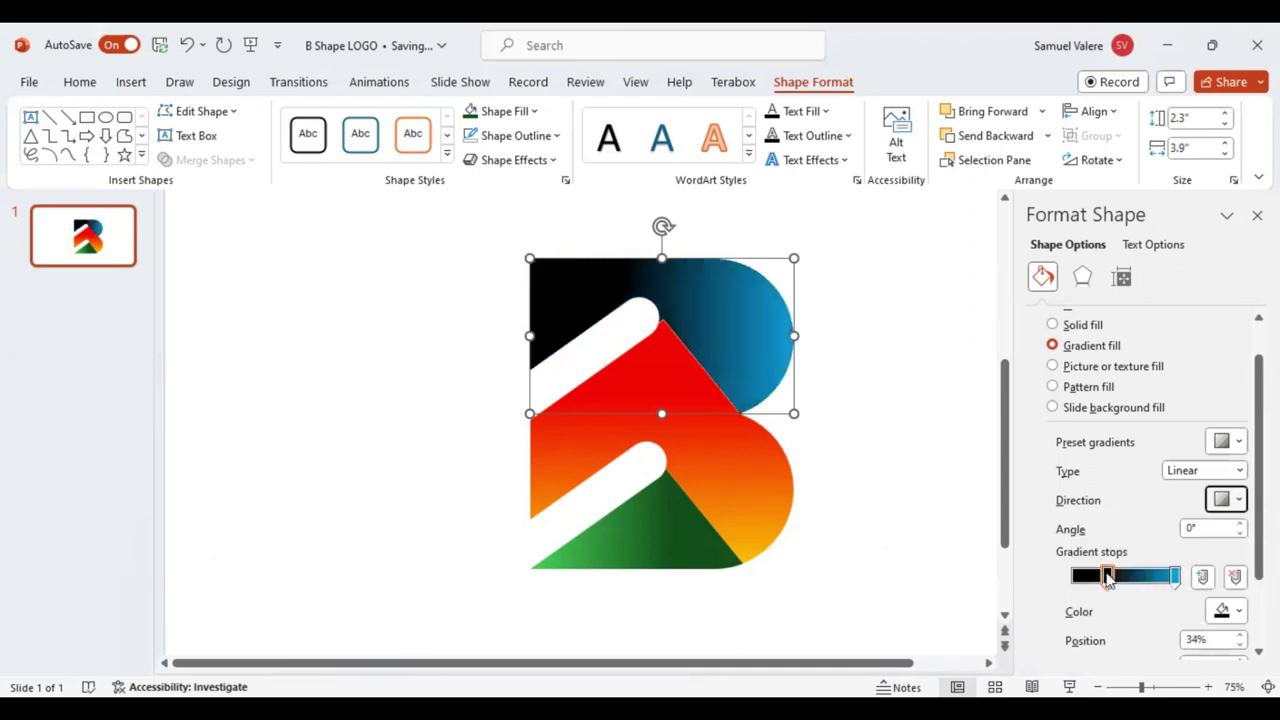
{"action": "left_click", "coordinate": [1166, 580]}
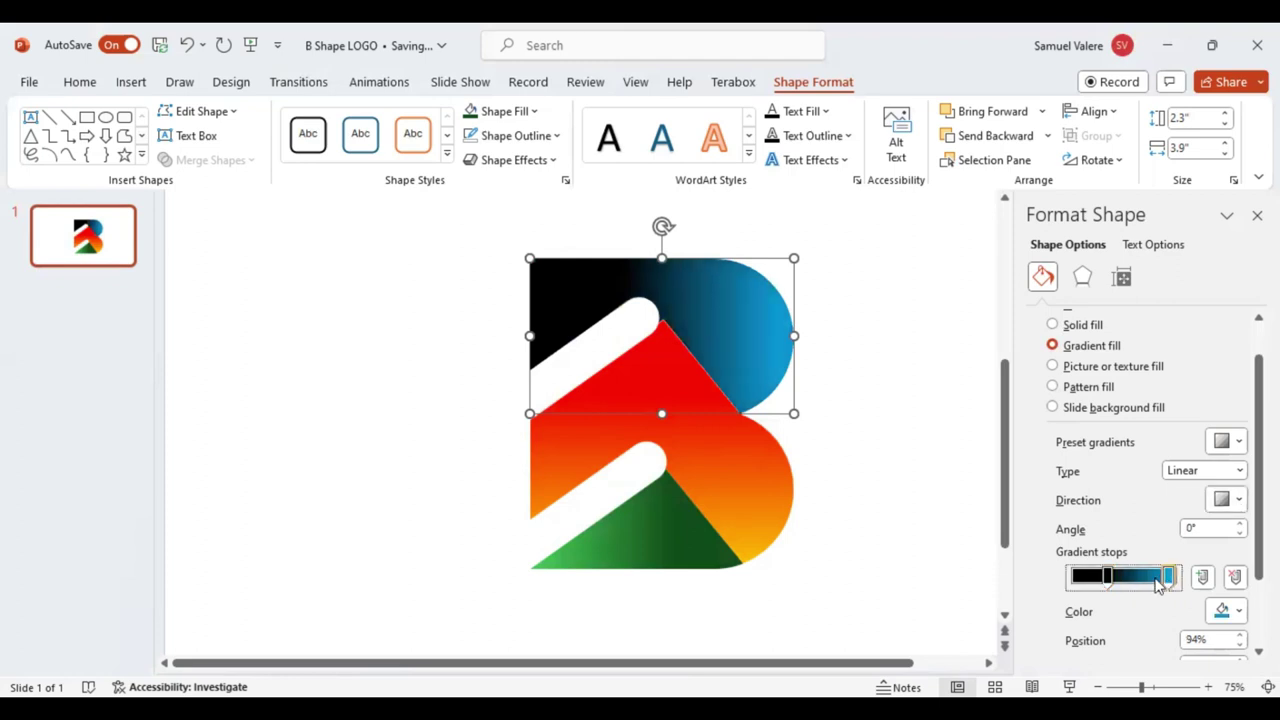
{"action": "key", "text": "Tab"}
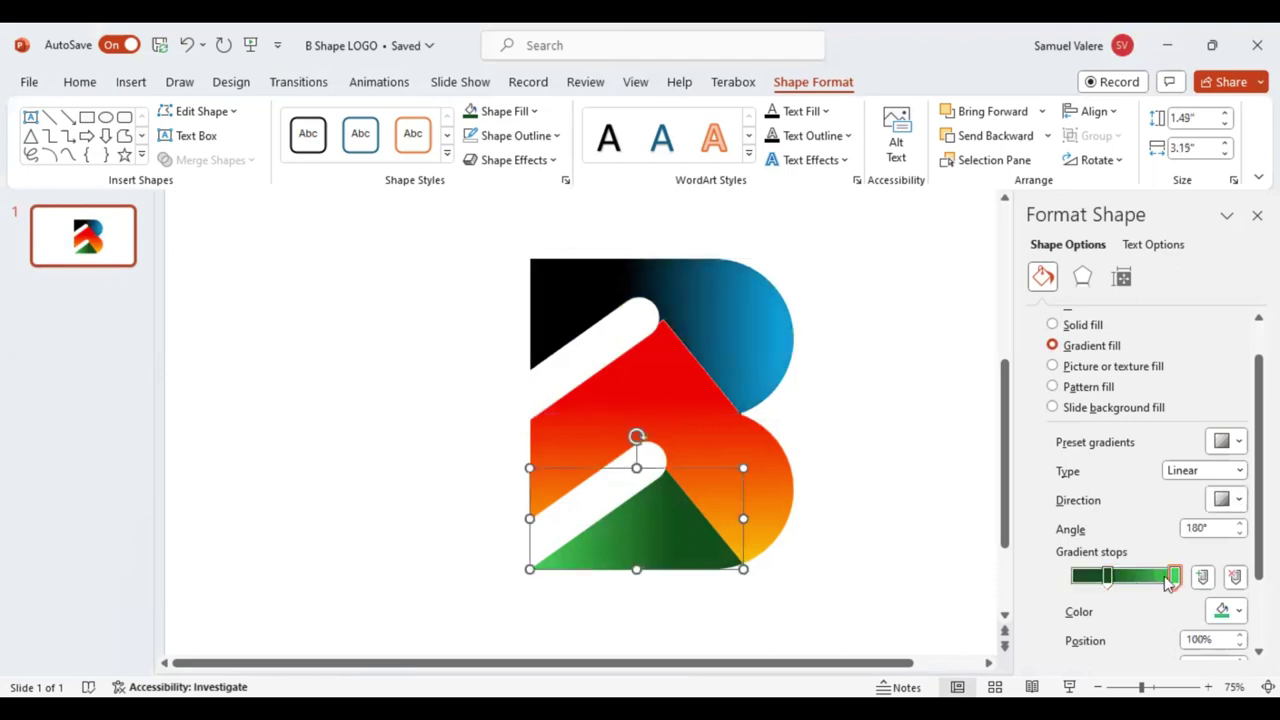
Reverse the green wedge's gradient to run dark-to-light left to right, then close Format Shape.
{"action": "mouse_move", "coordinate": [1175, 583]}
{"action": "left_mouse_down"}
{"action": "mouse_move", "coordinate": [1073, 585]}
{"action": "mouse_move", "coordinate": [1131, 585]}
{"action": "left_mouse_up"}
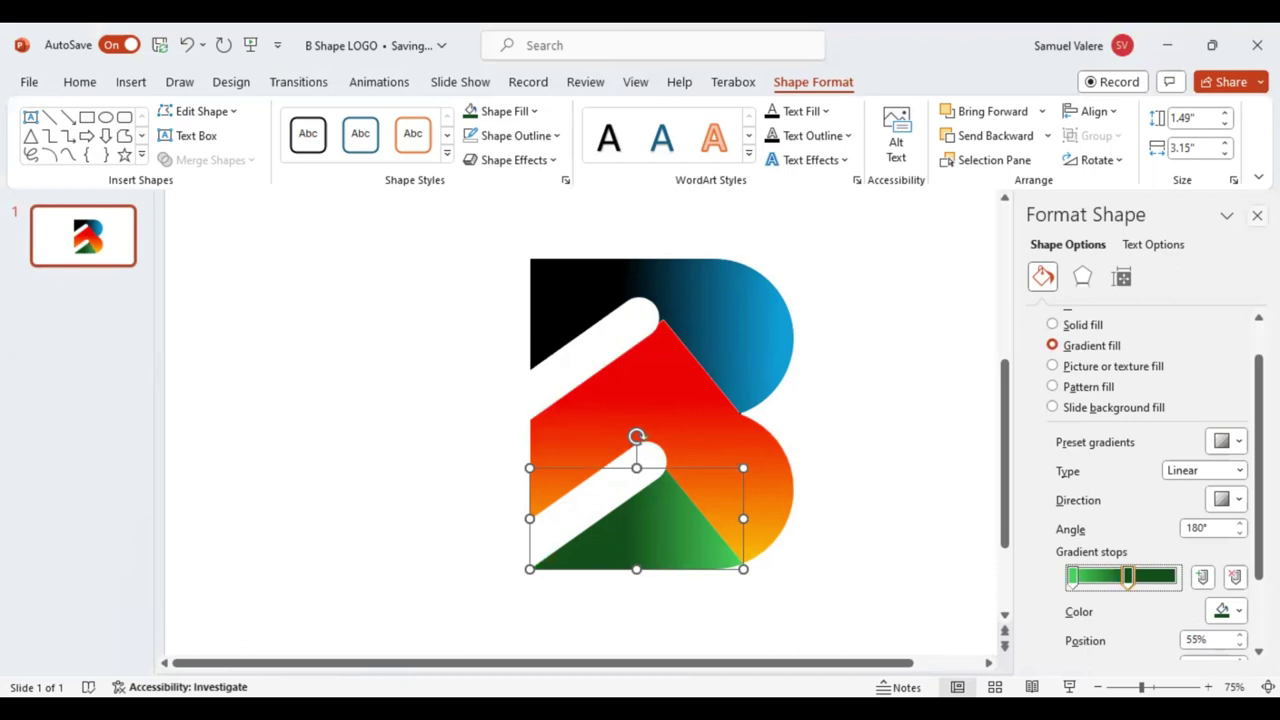
{"action": "left_click", "coordinate": [1257, 215]}
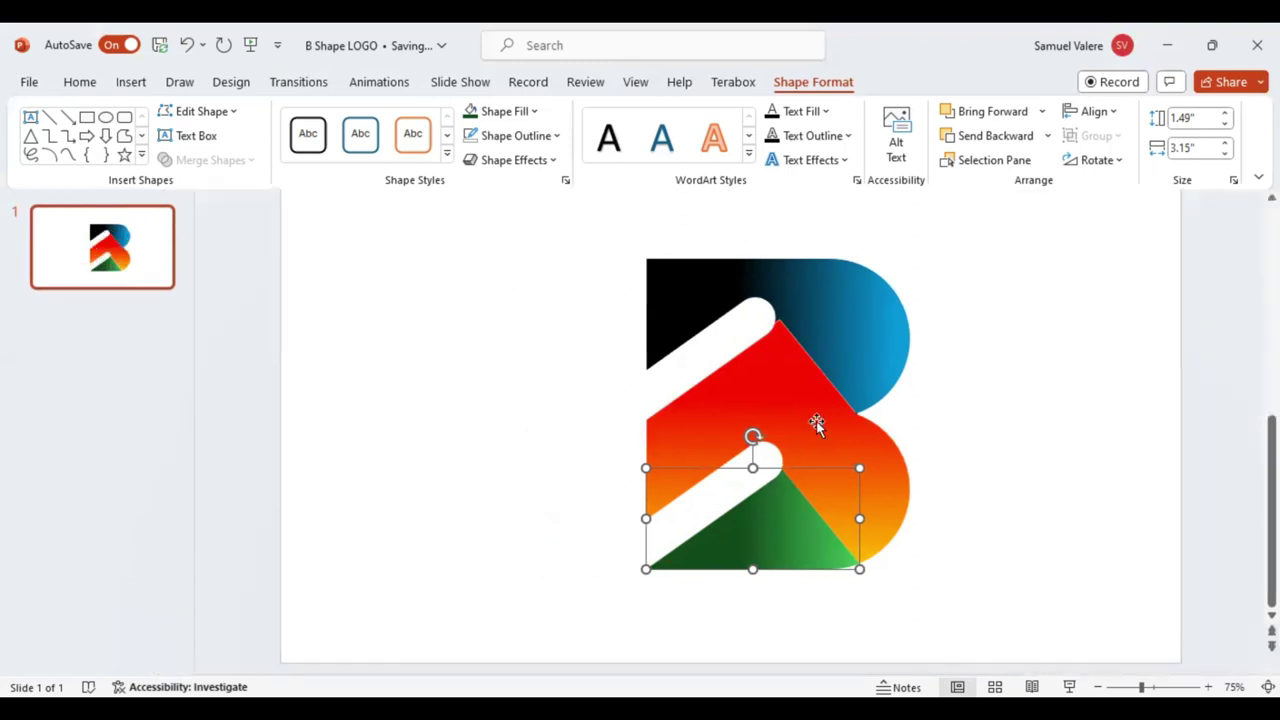
Group all the gradient B pieces into one 4.6" by 3.9" logo and shift it left.
{"action": "key", "text": "ctrl+a"}
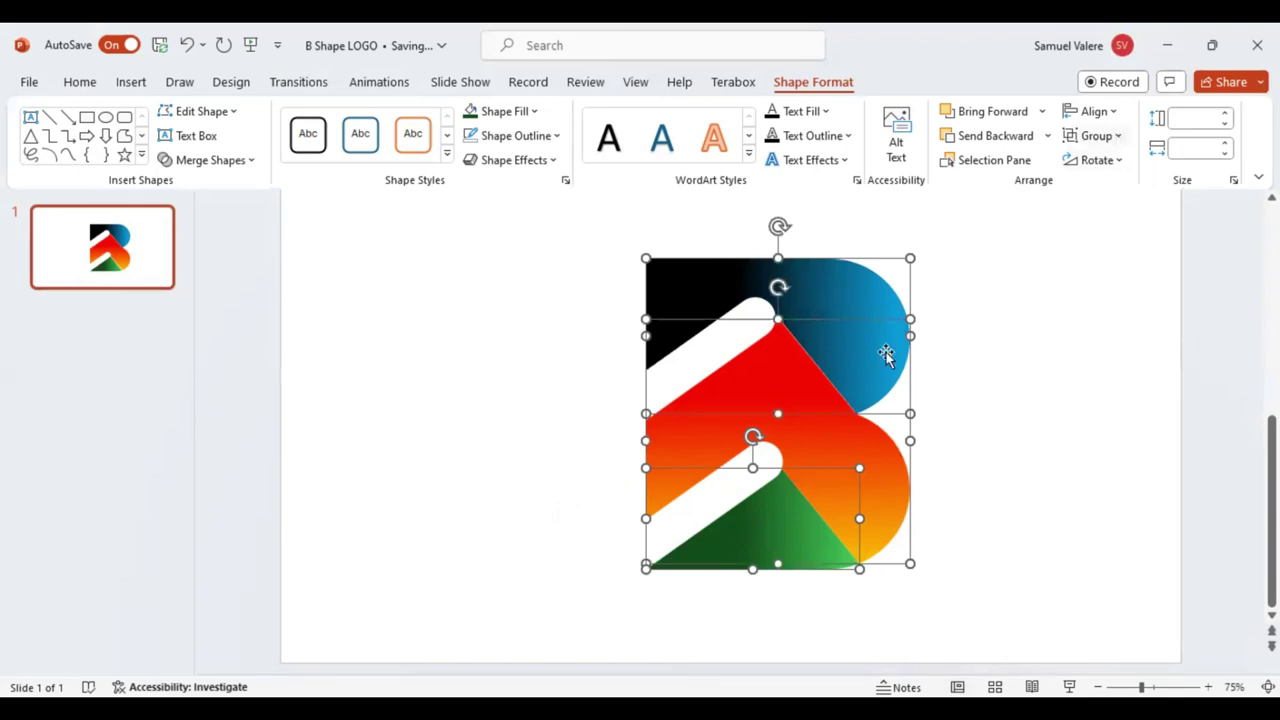
{"action": "key", "text": "ctrl+g"}
{"action": "left_click_drag", "start_coordinate": [791, 359], "coordinate": [765, 370]}
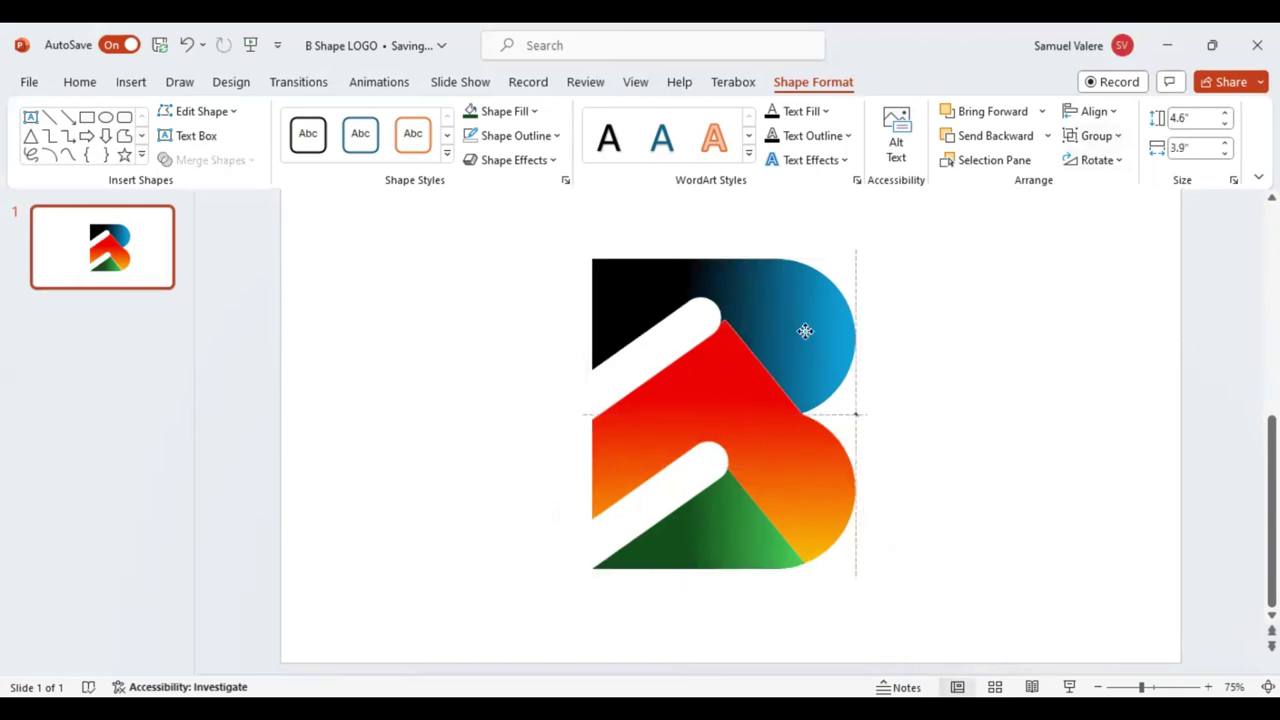